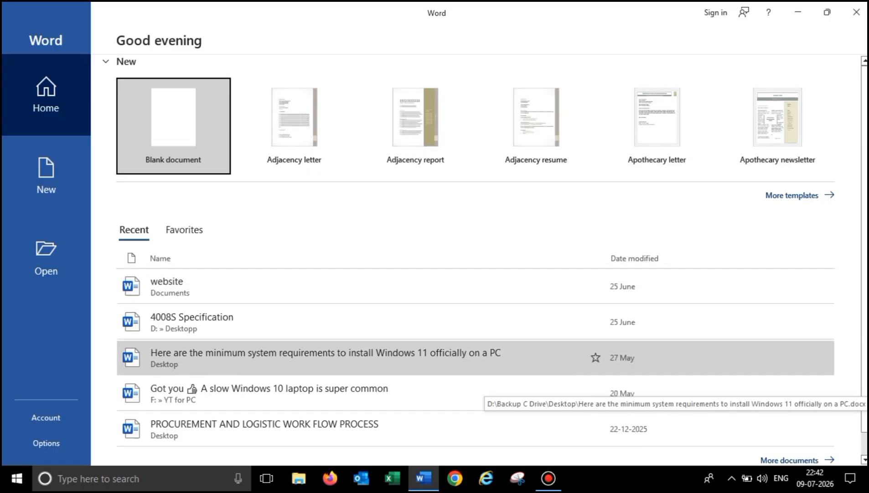
- Create a new blank document, Document1, from the Word start screen
scroll(484, 392, "down", 1)
scroll(498, 383, "up", 1)
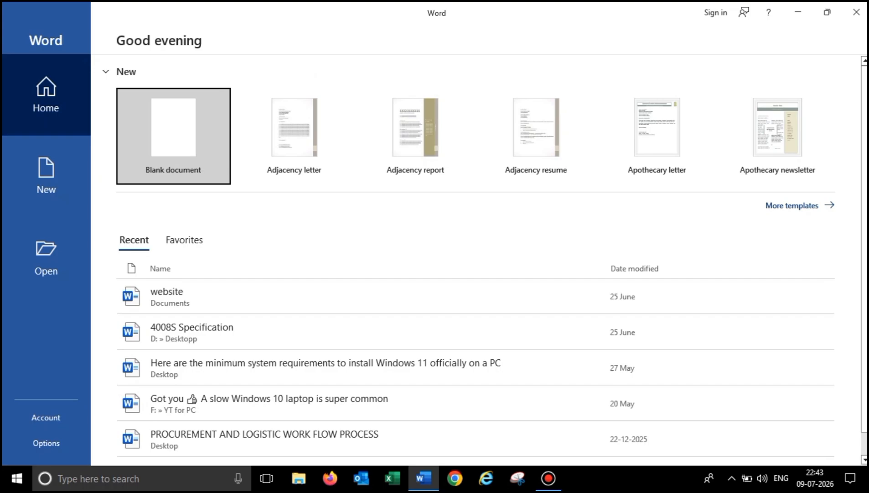
left_click(184, 144)
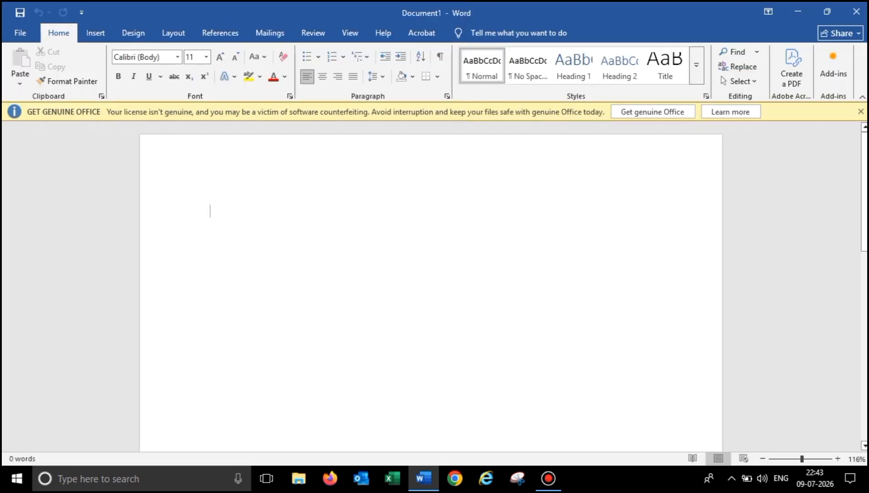
- Dismiss the genuine-Office banner, zoom the page to 100%, and show the Insert commands
left_click(861, 112)
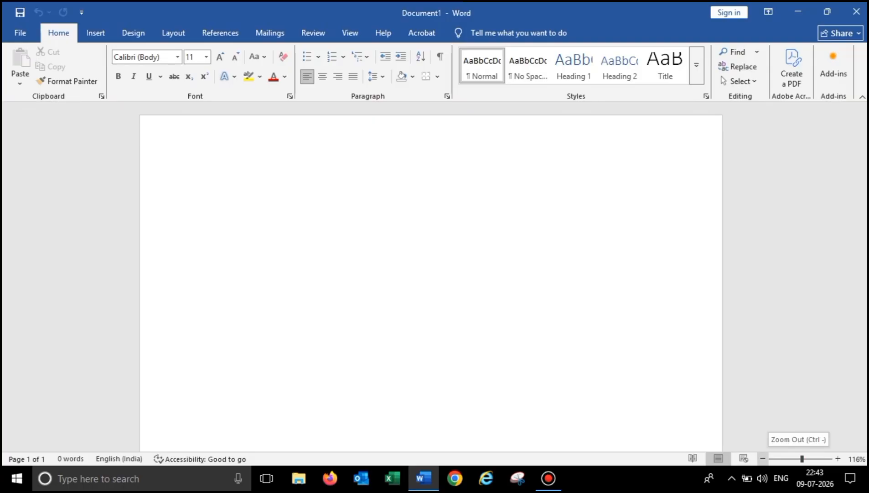
left_click(763, 458)
left_click(762, 458)
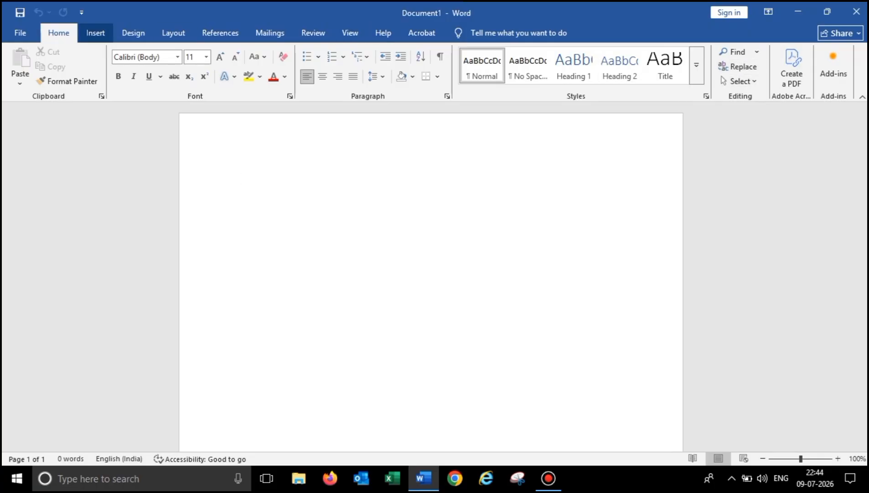
left_click(96, 32)
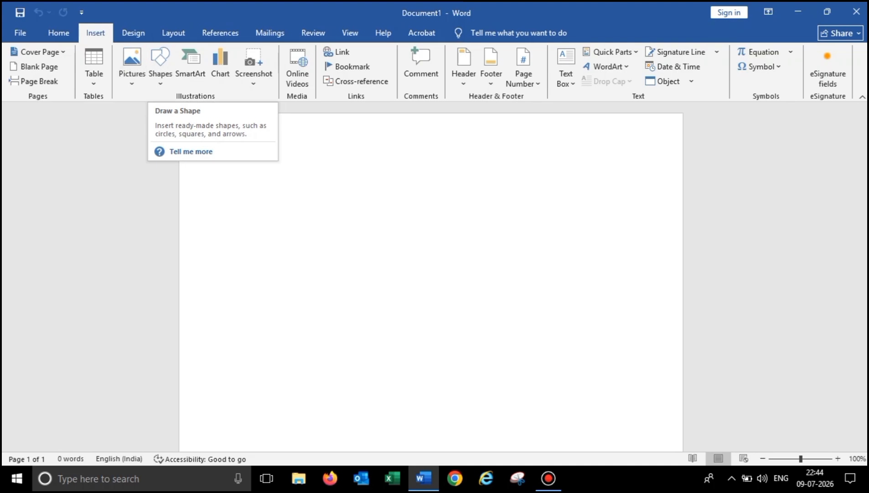
- Look through the Design, Layout and View tabs, then return to Home
left_click(133, 33)
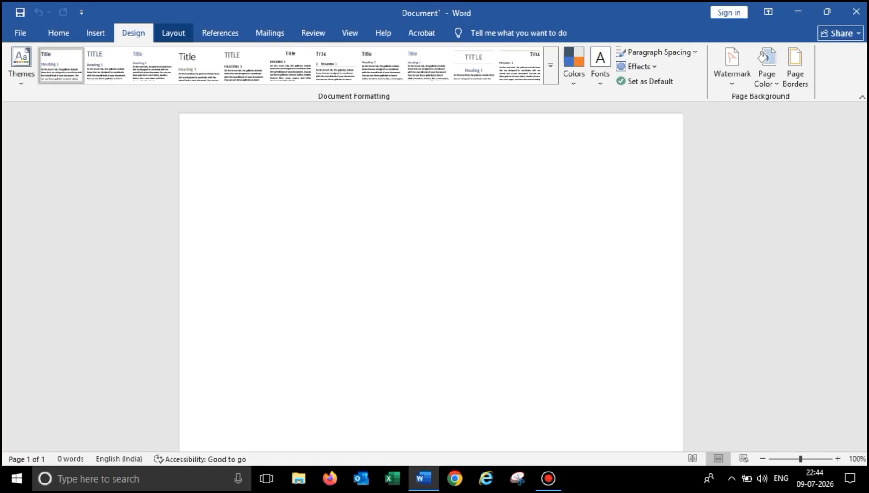
left_click(173, 33)
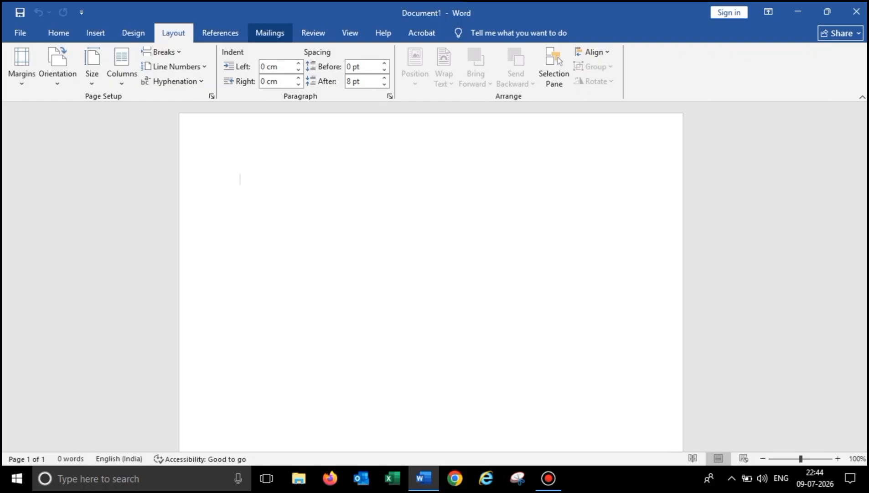
left_click(350, 33)
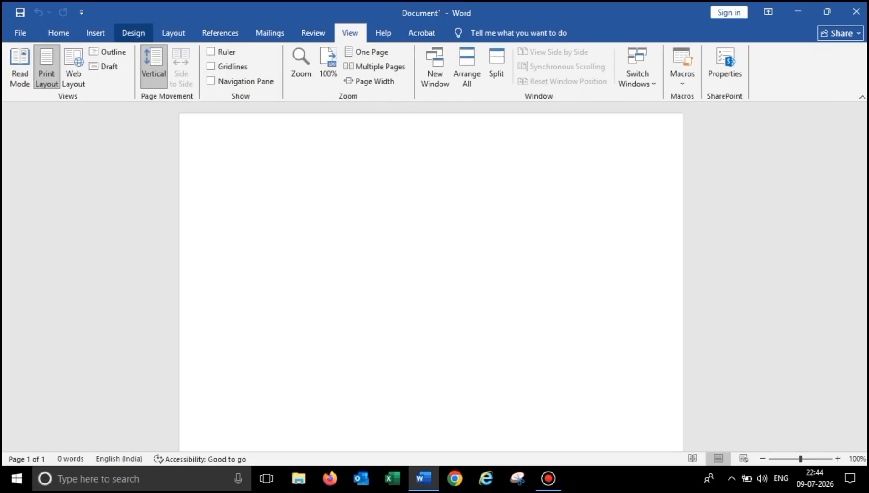
left_click(58, 33)
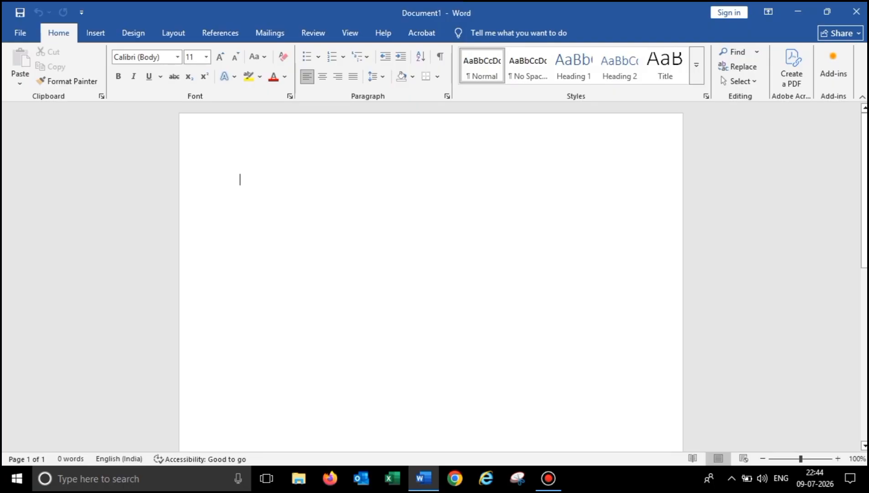
- Type RESUME on the first line, remove a stray letter, and select the line
type("R")
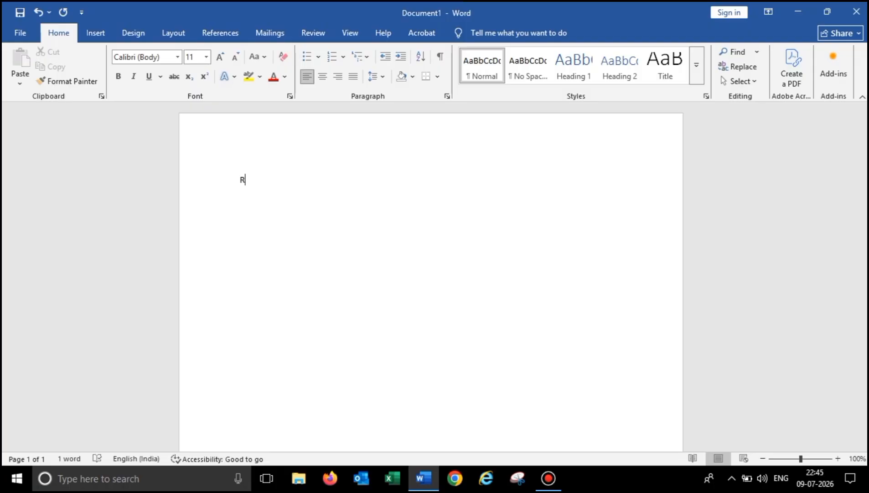
type("ESUME")
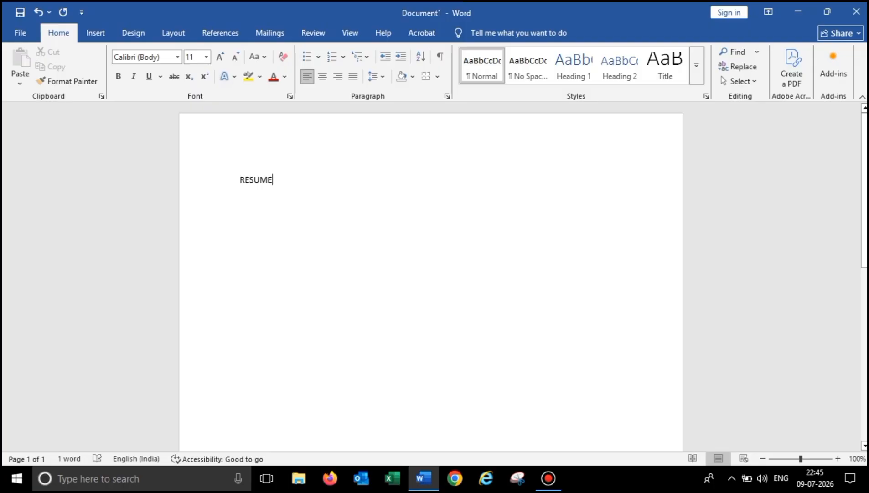
left_click_drag(275, 181, 240, 180)
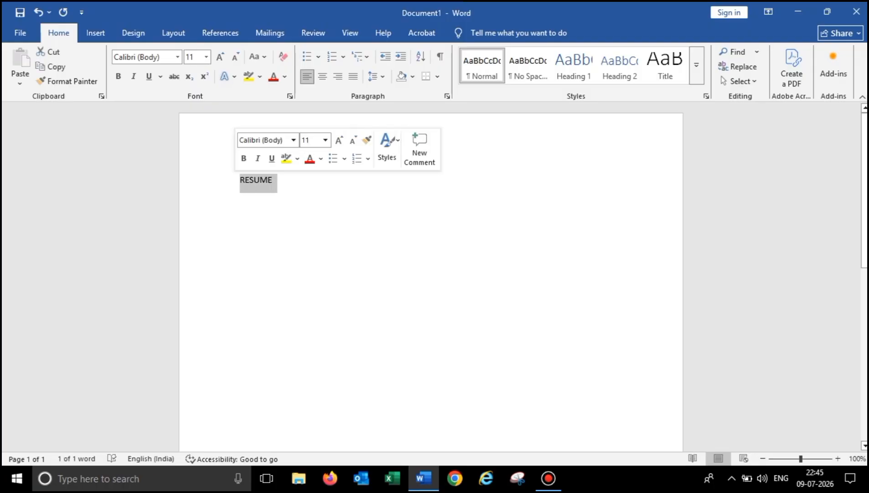
left_click(274, 181)
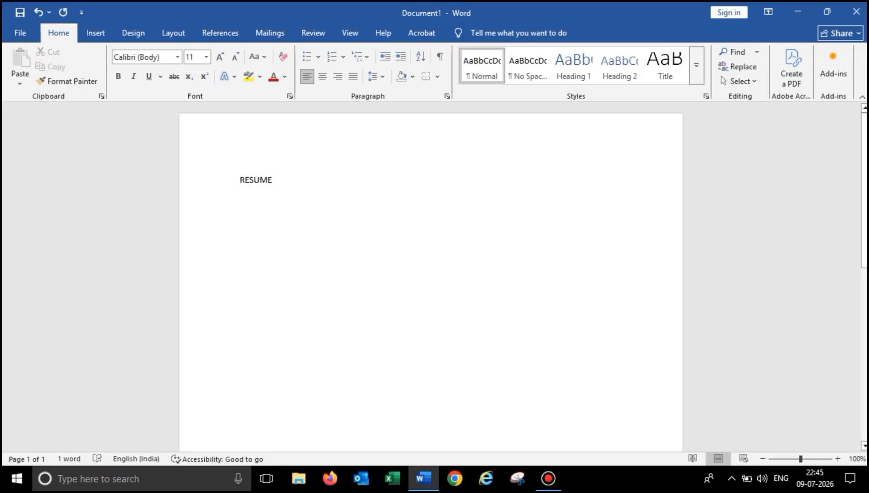
type("a")
key("BackSpace")
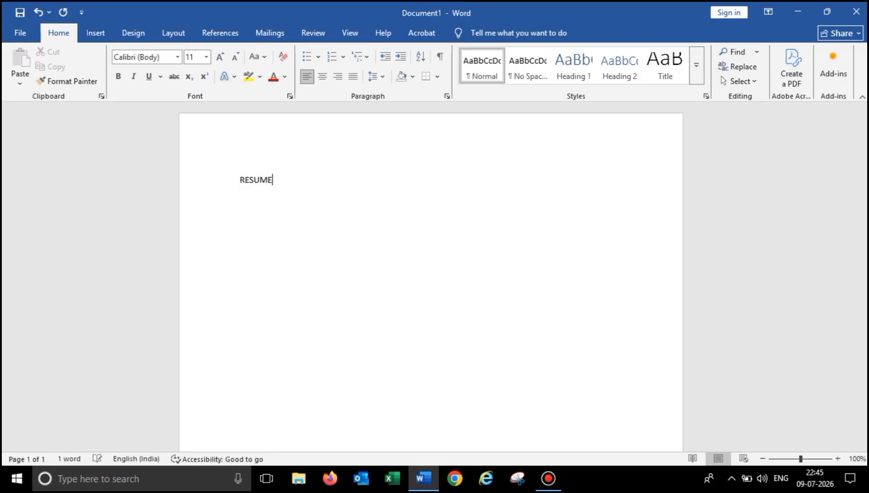
key("ctrl+a")
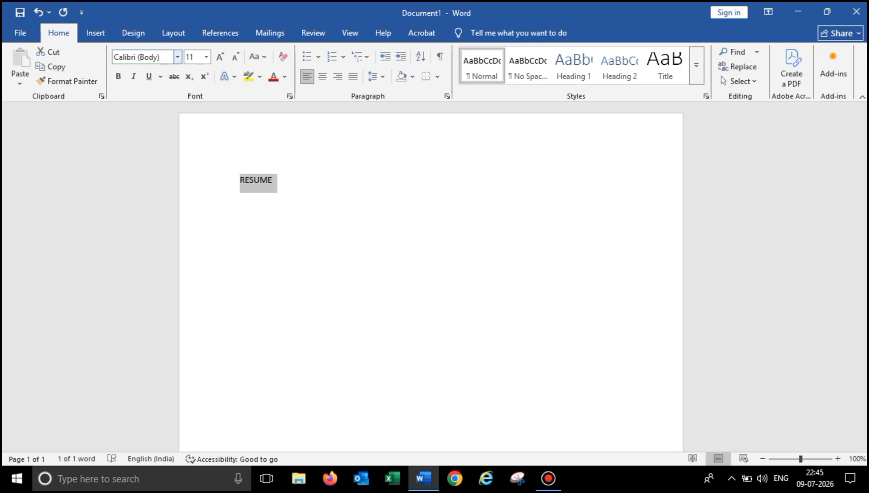
- Apply Arial Black to RESUME and make it centred, bold and underlined
left_click(177, 57)
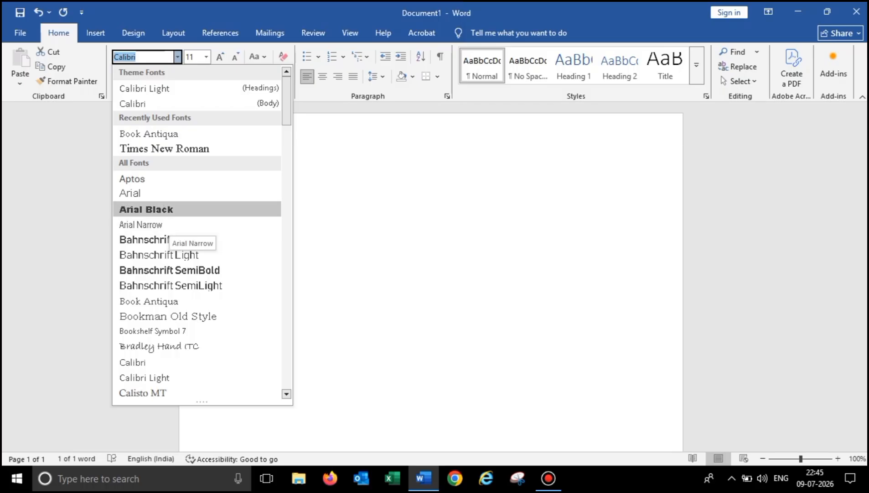
left_click(146, 209)
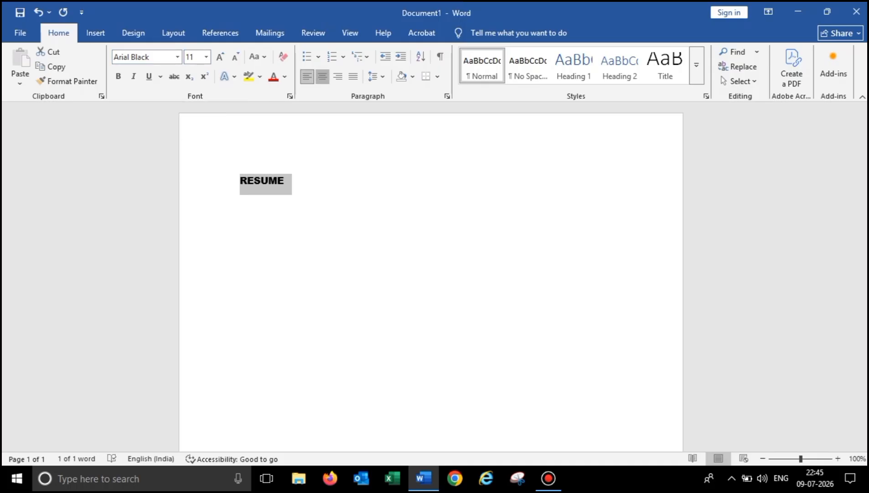
left_click(322, 76)
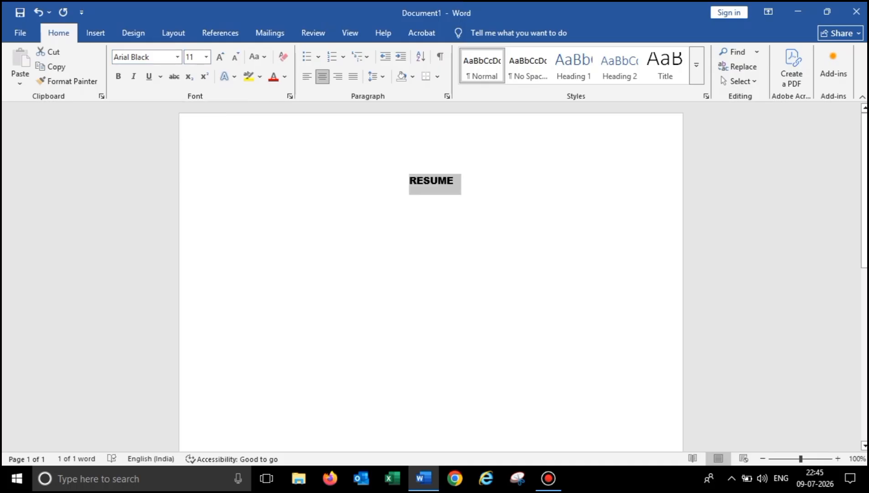
left_click(119, 76)
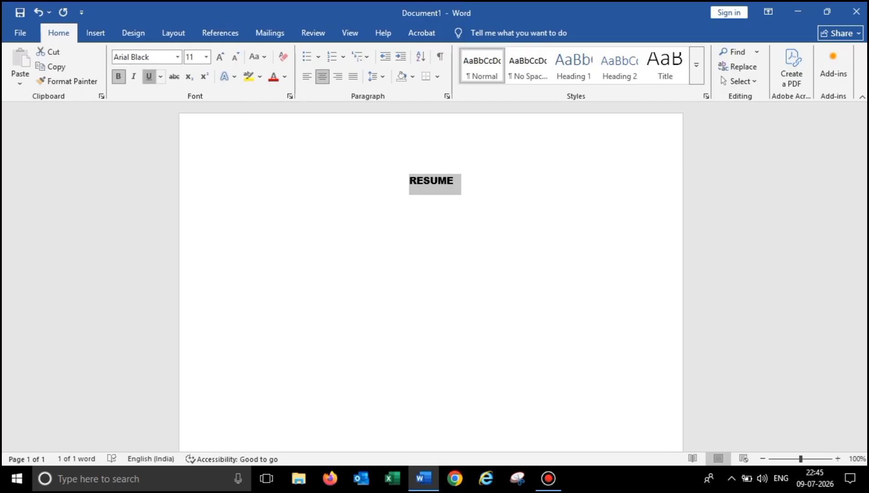
left_click(149, 76)
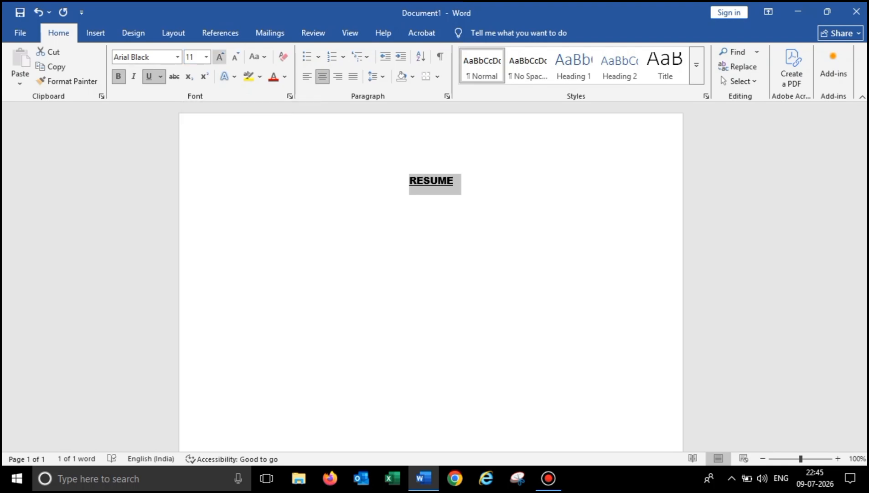
- Enlarge RESUME to 22 pt in Times New Roman and start a new line below
left_click(219, 57)
left_click(219, 56)
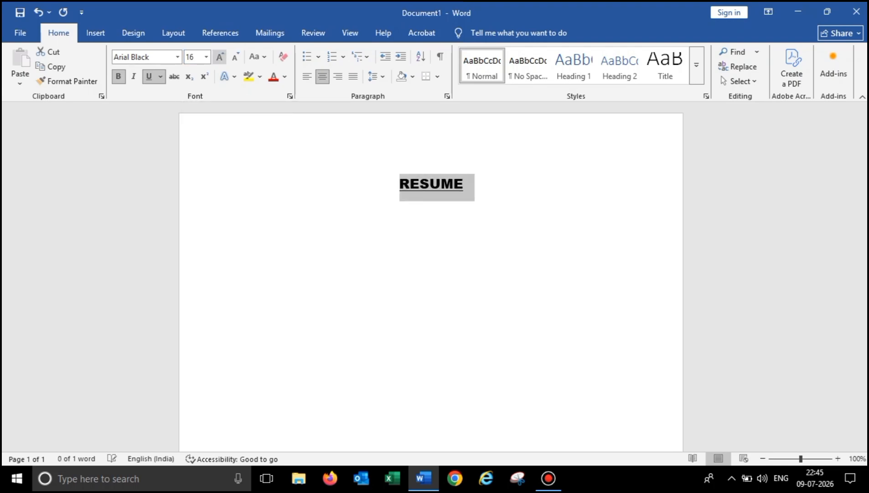
left_click(219, 56)
left_click(219, 57)
left_click(219, 57)
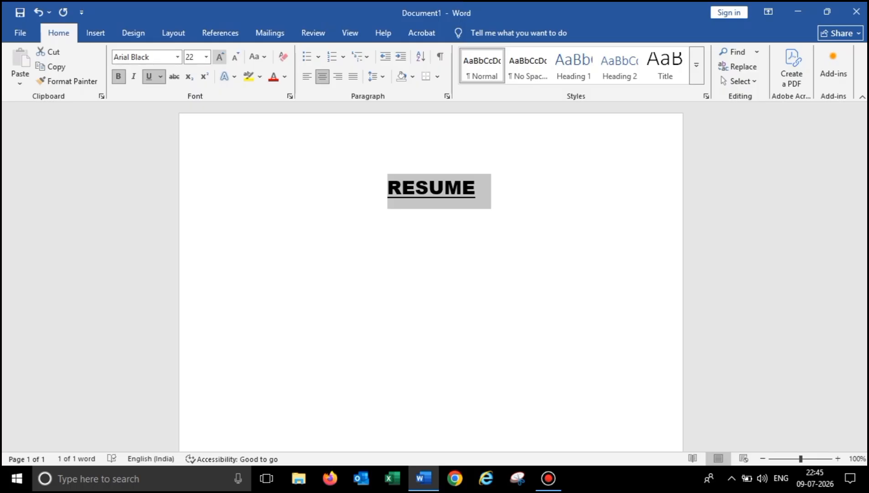
left_click(177, 57)
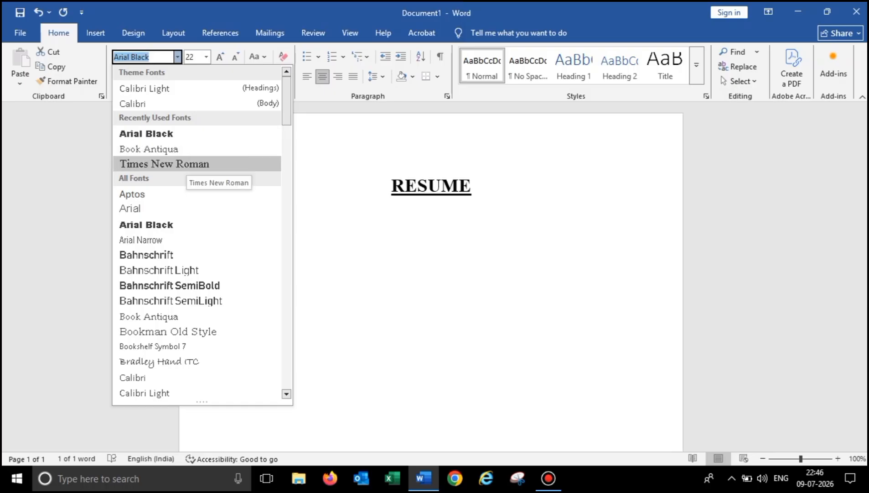
left_click(164, 163)
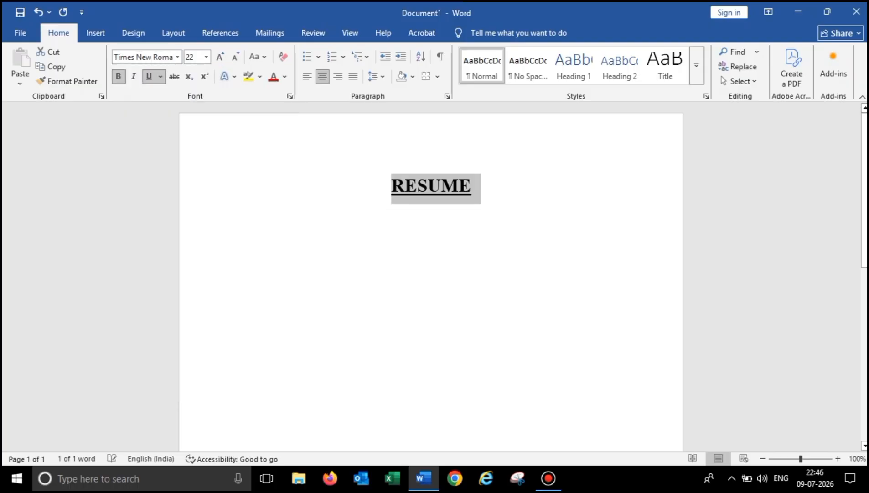
left_click(472, 186)
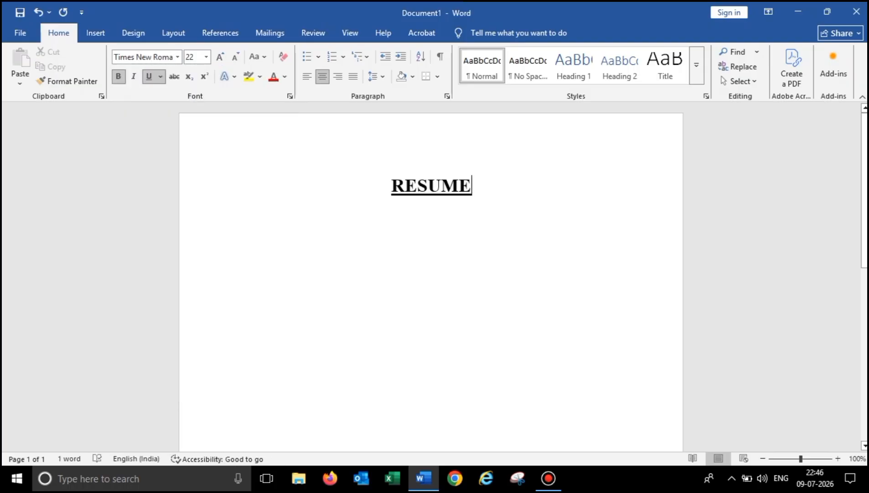
key("Return")
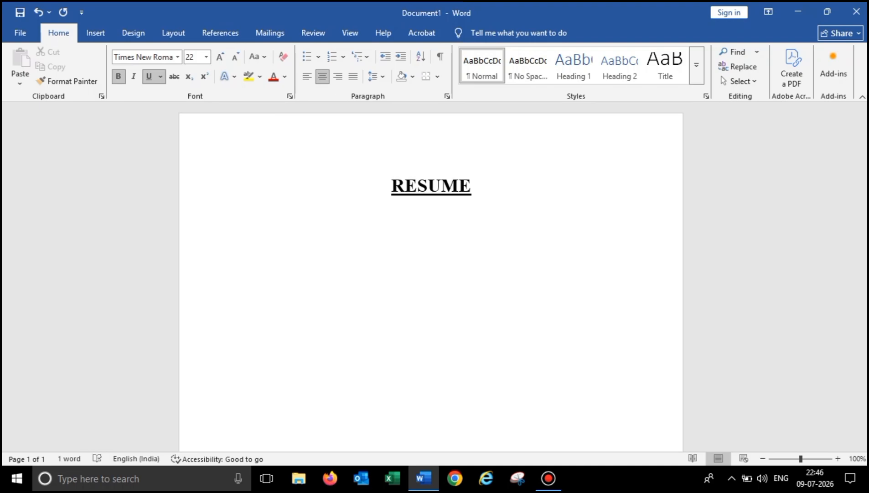
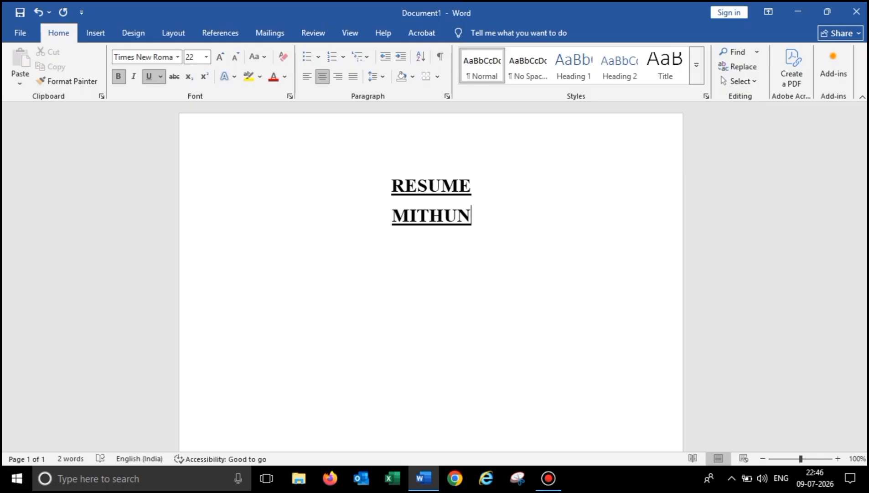
- Type the applicant's full name on the second line, without underline
key("shift+Left")
key("shift+Left")
key("shift+Left")
key("shift+Left")
key("shift+Left")
key("shift+Left")
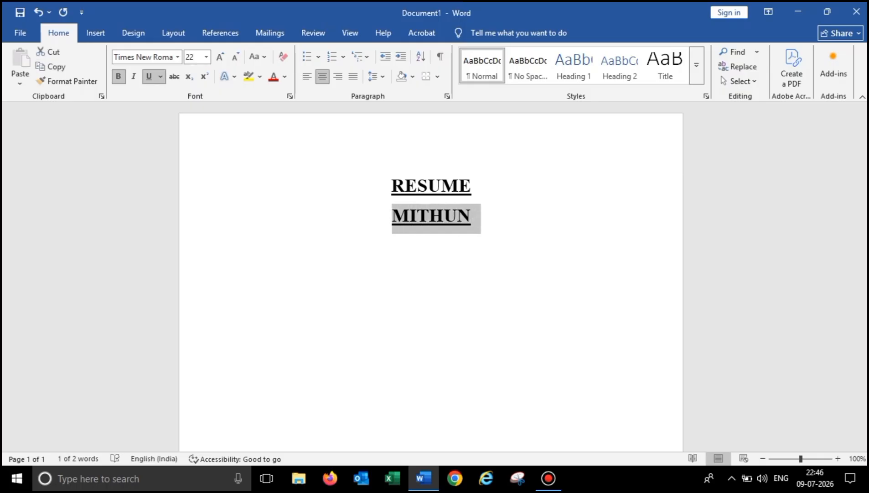
key("ctrl+u")
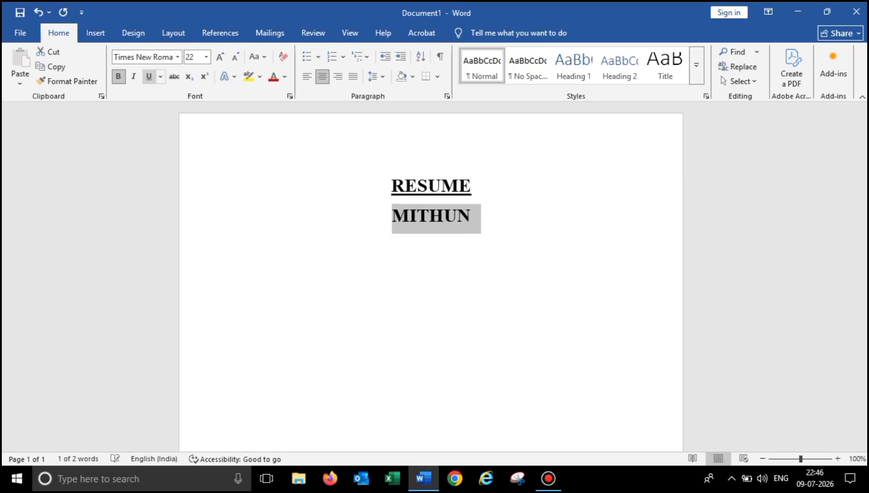
left_click(472, 215)
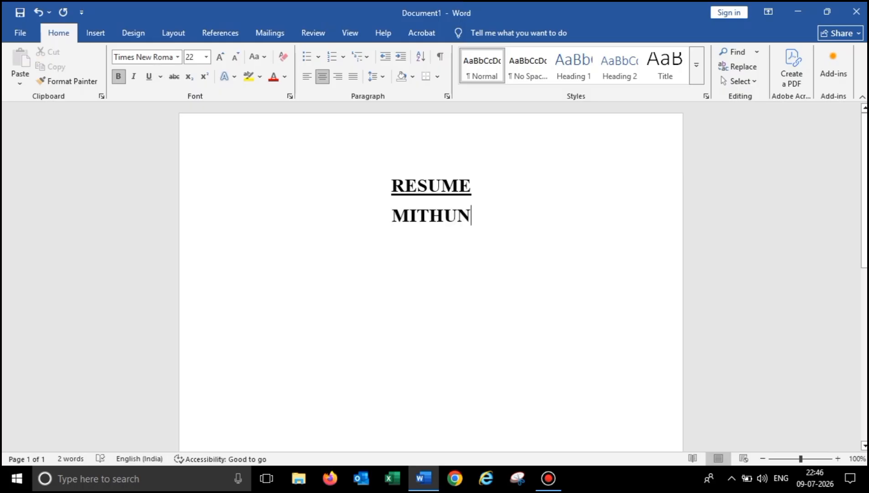
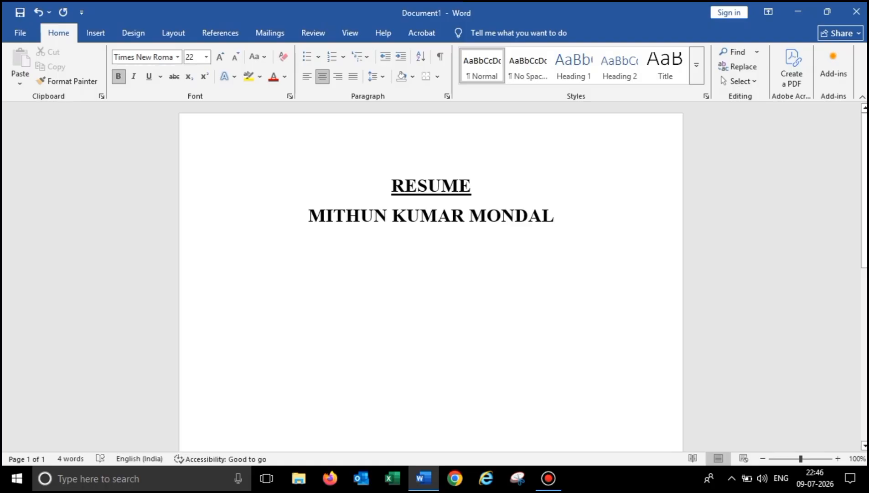
- Reduce both title lines from 22 to 20 pt
left_click_drag(554, 215, 392, 185)
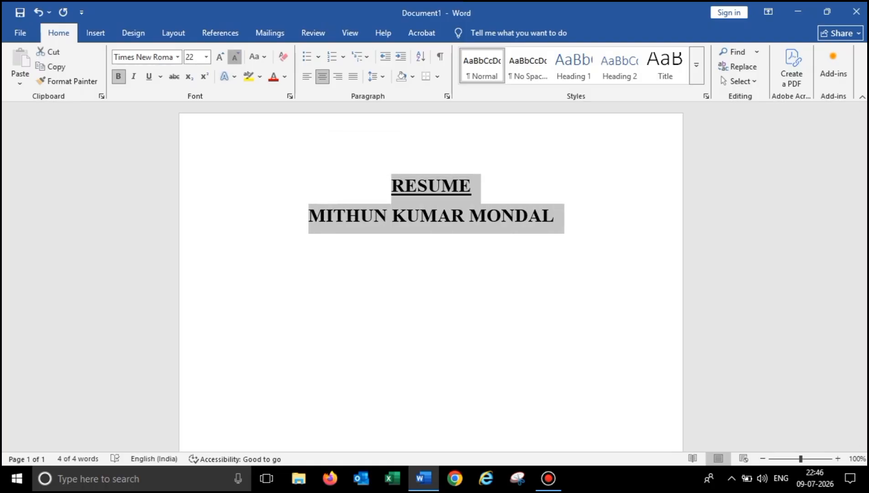
left_click(235, 56)
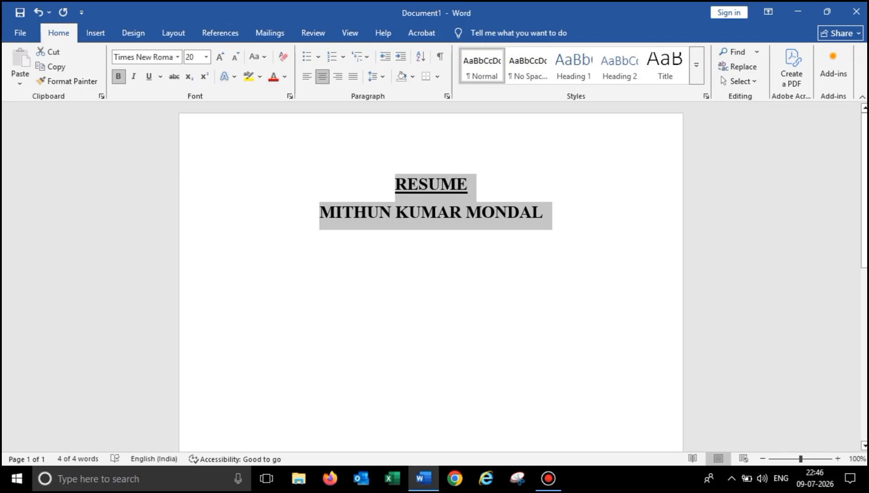
left_click(544, 213)
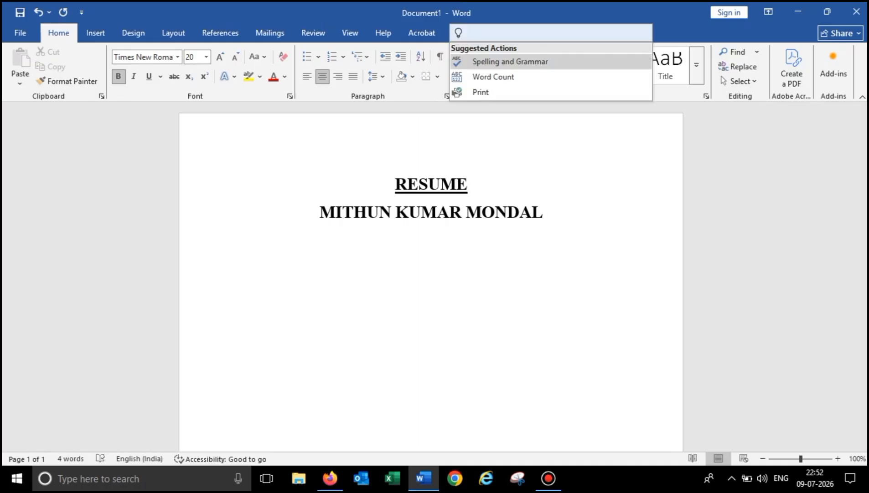
- Draw a rectangle shape to the right of the name
key("Escape")
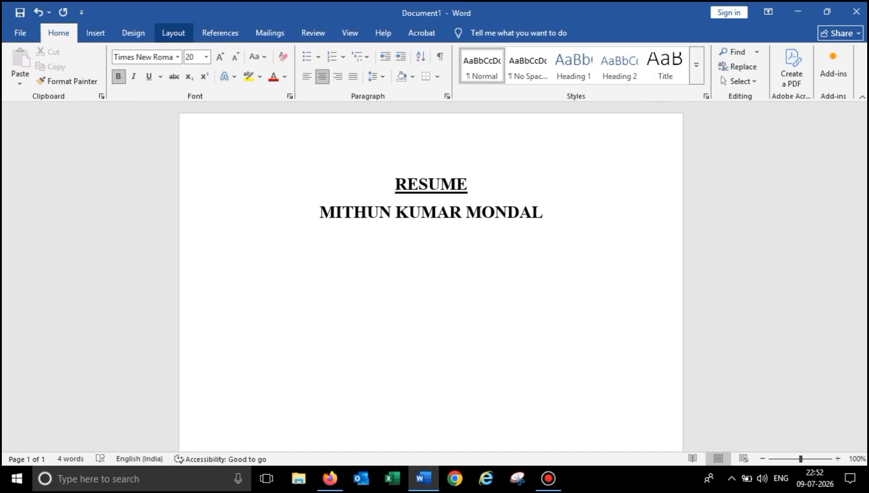
left_click(174, 33)
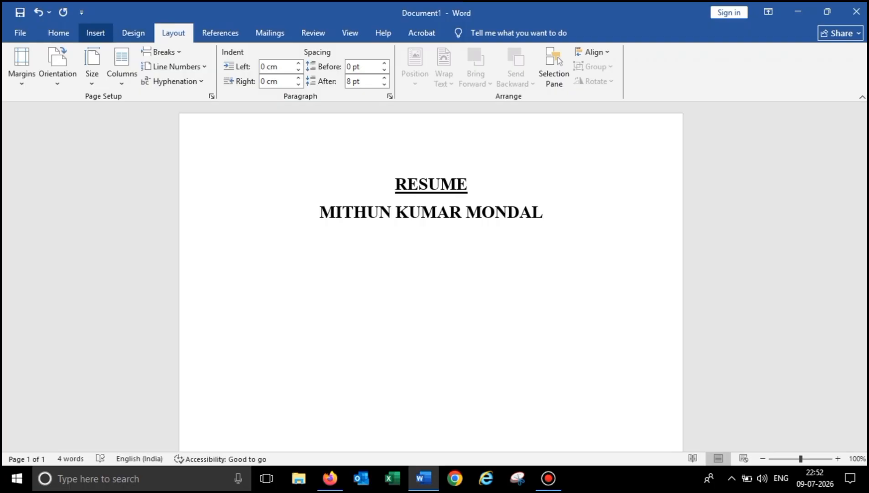
left_click(95, 33)
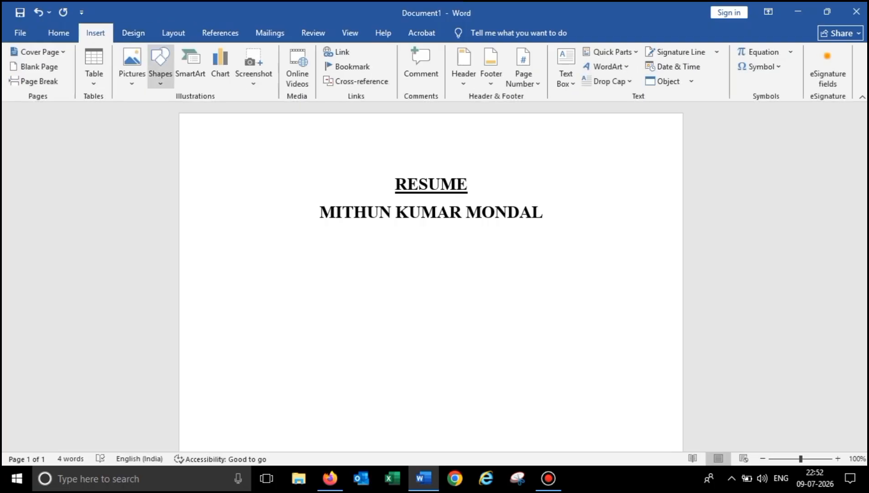
left_click(160, 64)
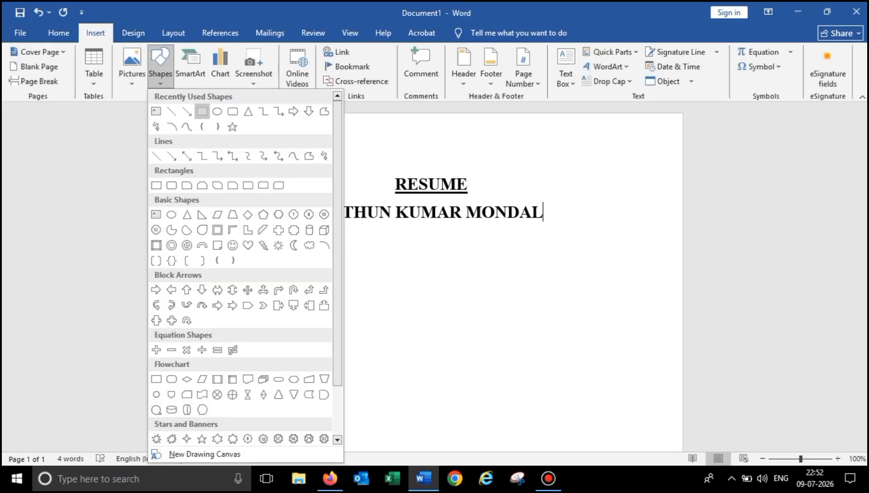
left_click(202, 111)
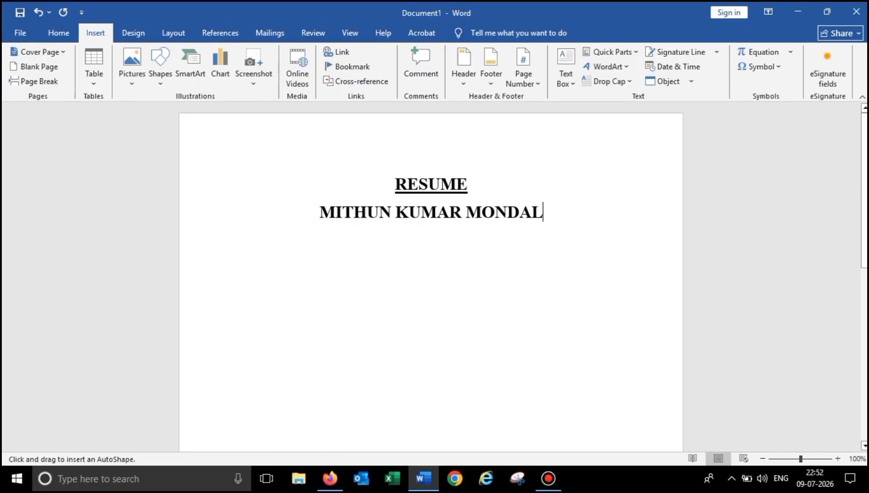
mouse_move(556, 163)
left_mouse_down()
mouse_move(599, 241)
mouse_move(640, 272)
mouse_move(661, 272)
left_mouse_up()
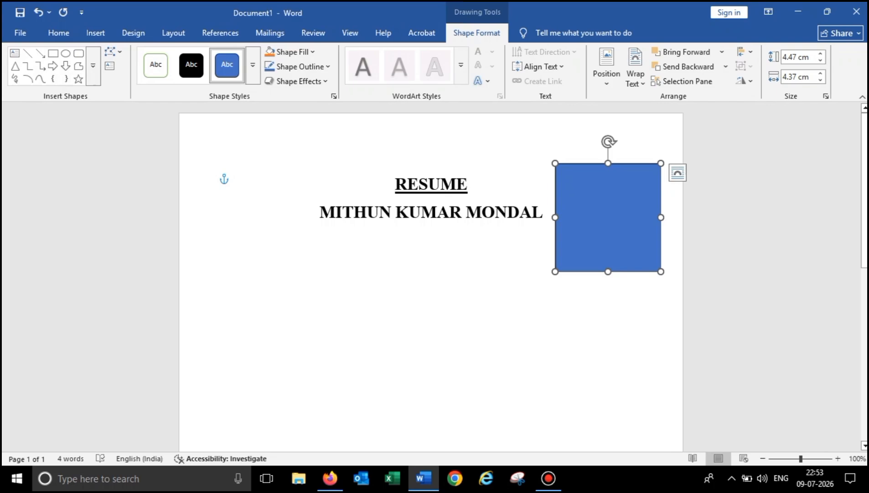
- Browse the Downloads folder for a picture via Pictures > This Device
left_click(59, 33)
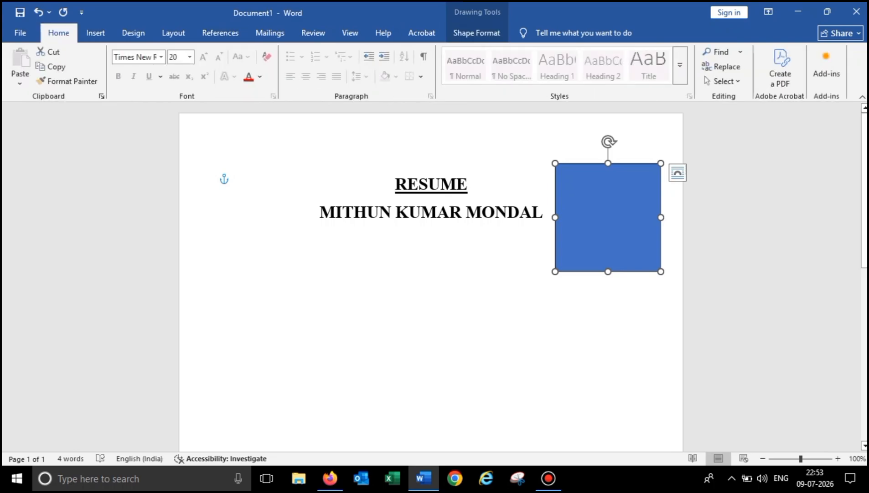
left_click(476, 33)
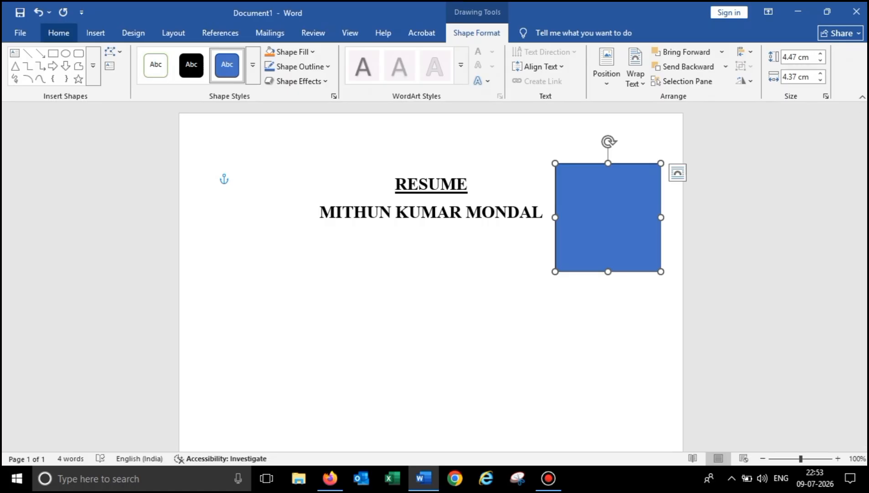
left_click(95, 33)
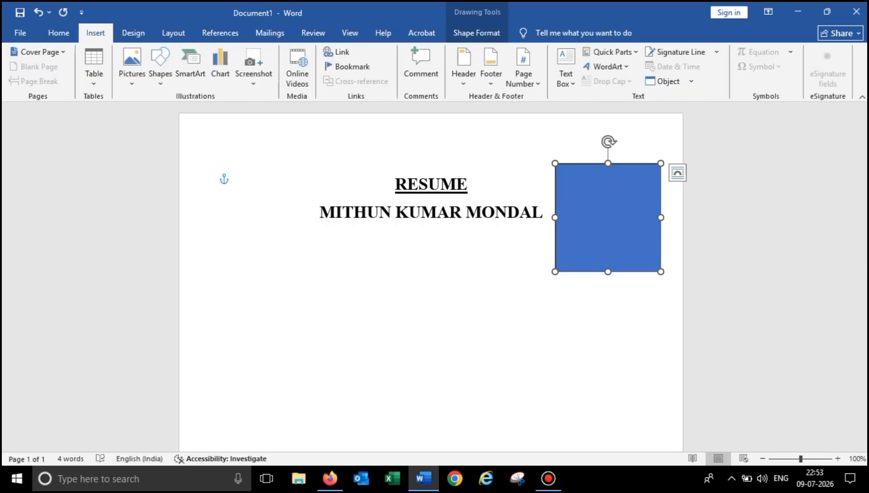
left_click(132, 66)
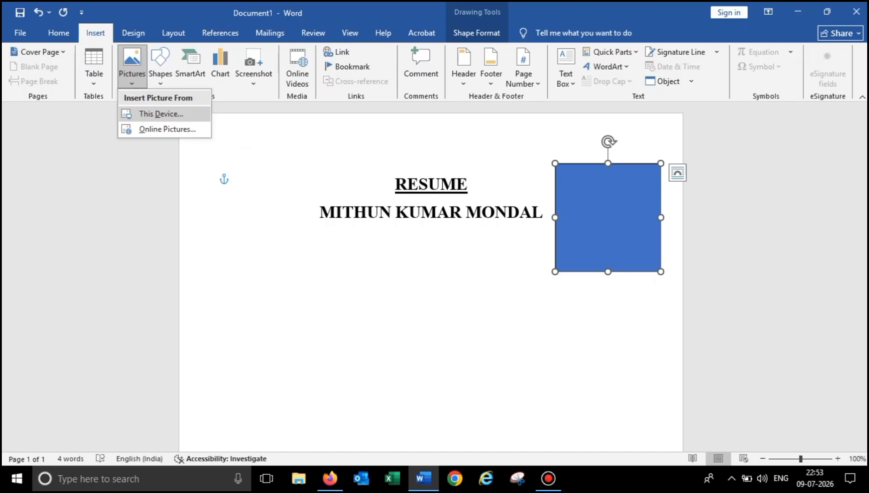
left_click(161, 113)
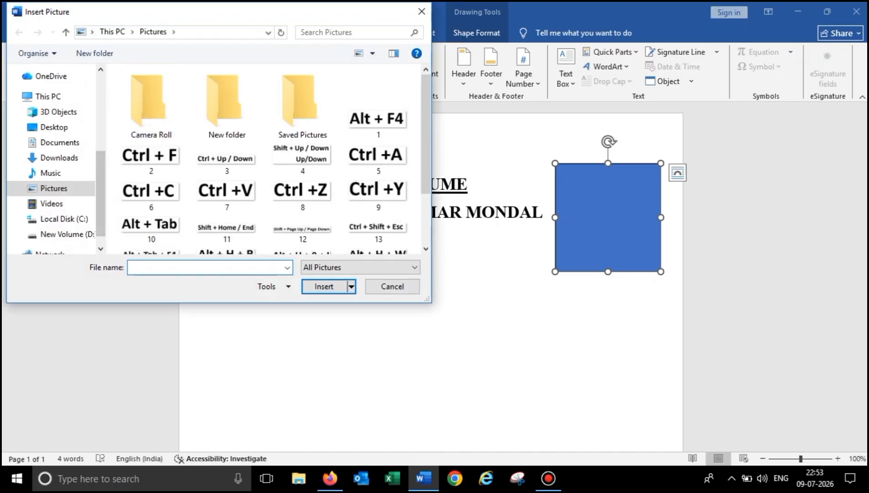
left_click(58, 158)
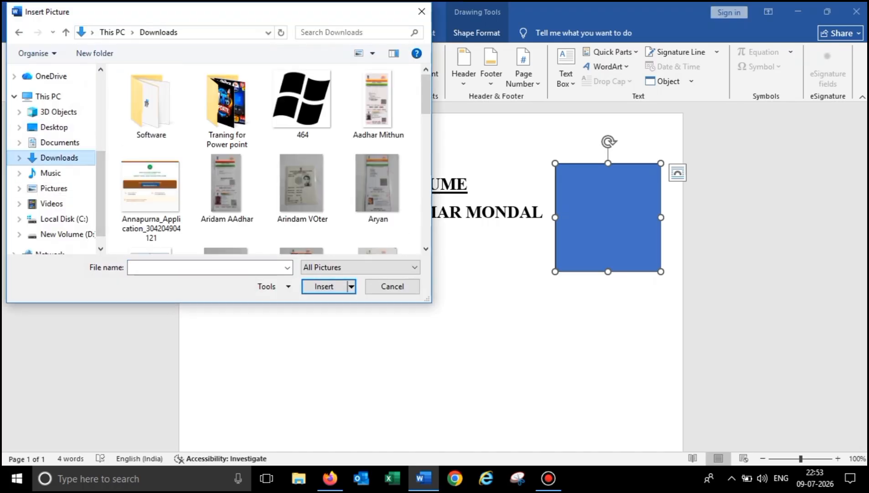
left_click(378, 189)
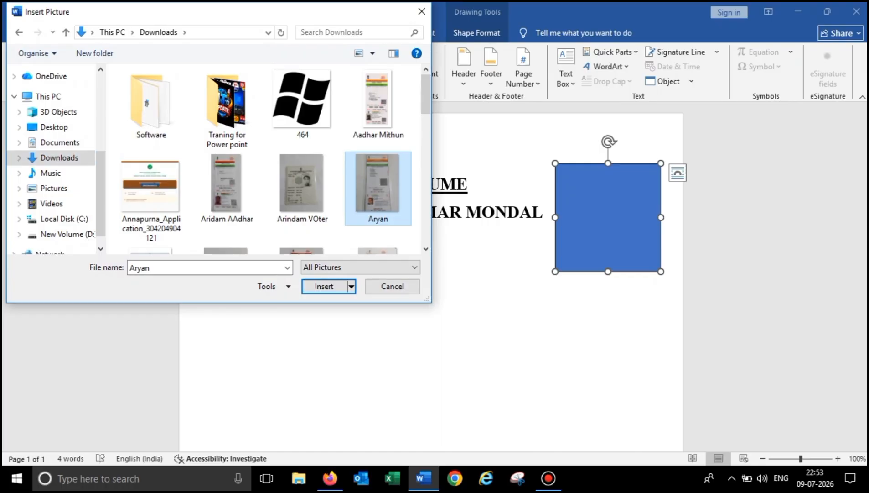
- Add text to the rectangle and insert the portrait photo from Downloads into it
right_click(603, 187)
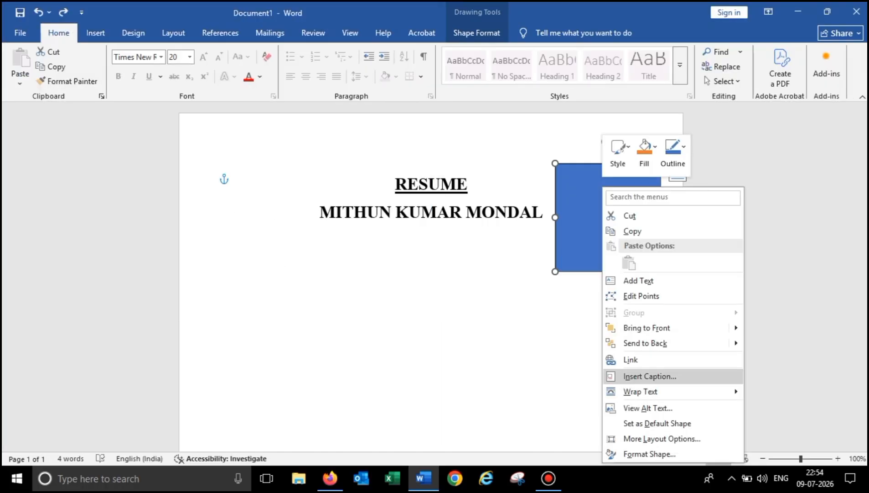
left_click(639, 280)
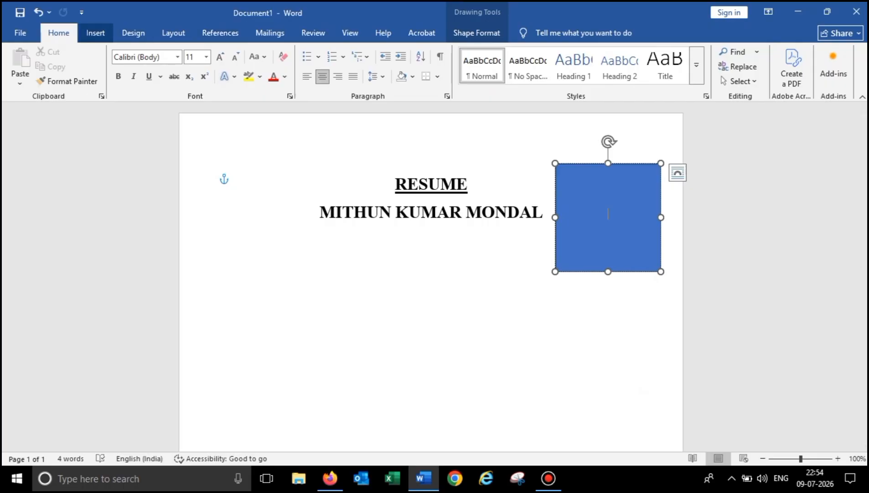
left_click(95, 33)
left_click(132, 63)
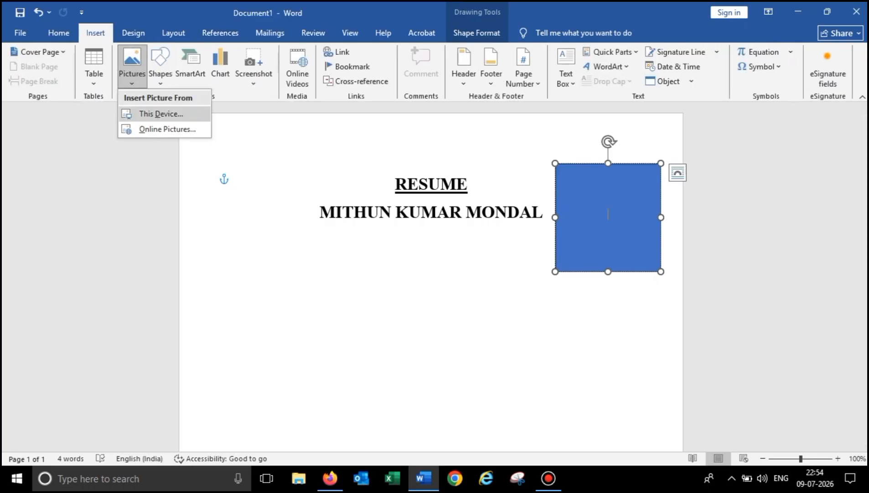
left_click(161, 114)
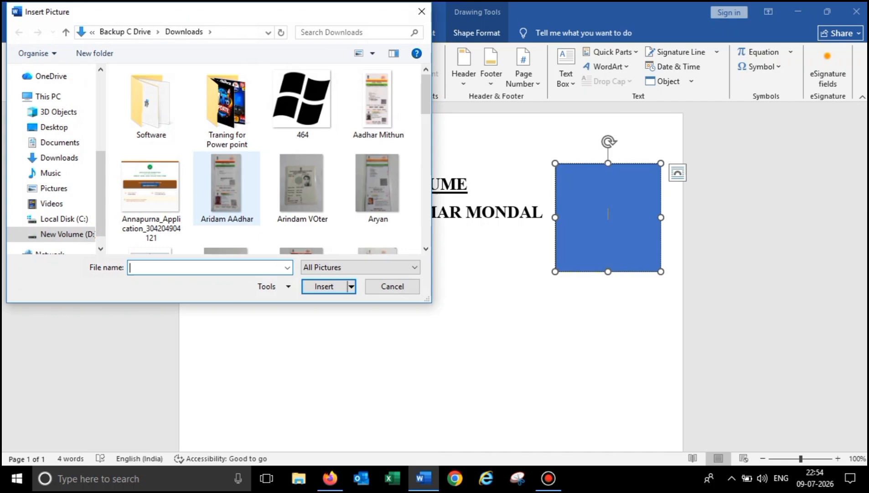
left_click(227, 188)
scroll(227, 189, "down", 3)
key("m")
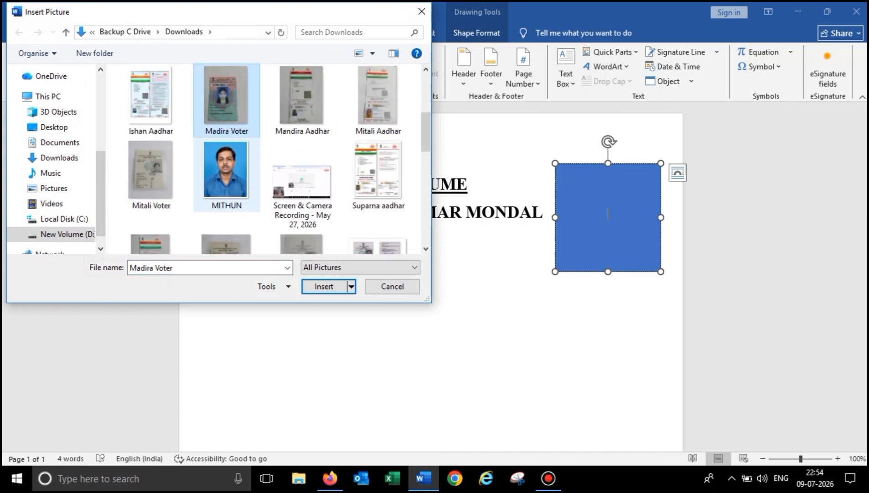
double_click(225, 179)
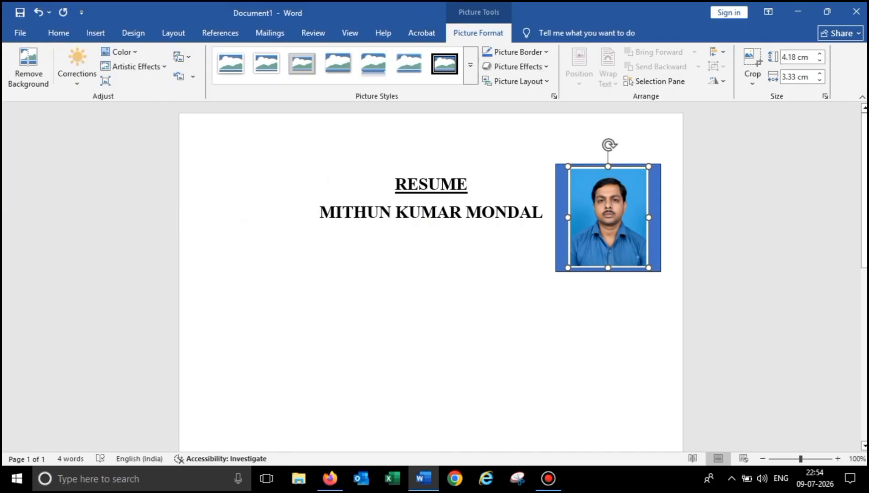
- Resize the photo to 3.76 × 3.42 cm so it fits inside the blue box
left_click_drag(649, 217, 654, 218)
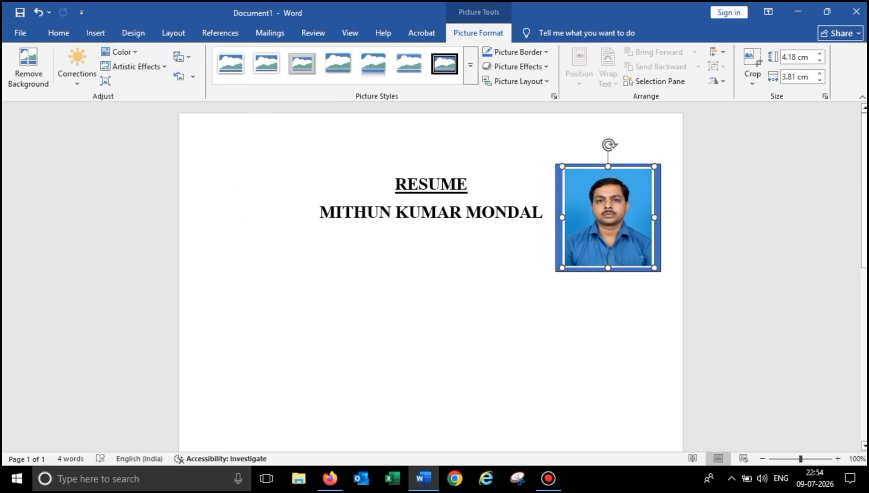
left_click_drag(655, 268, 666, 281)
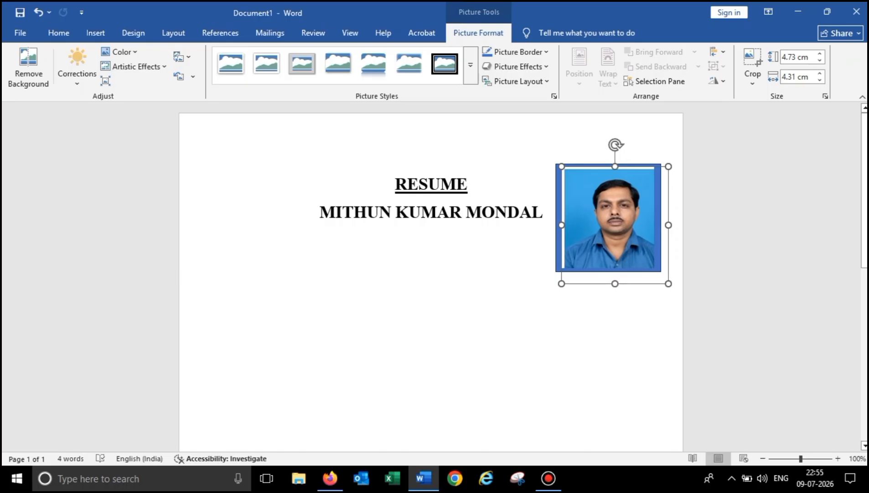
left_click_drag(666, 281, 642, 249)
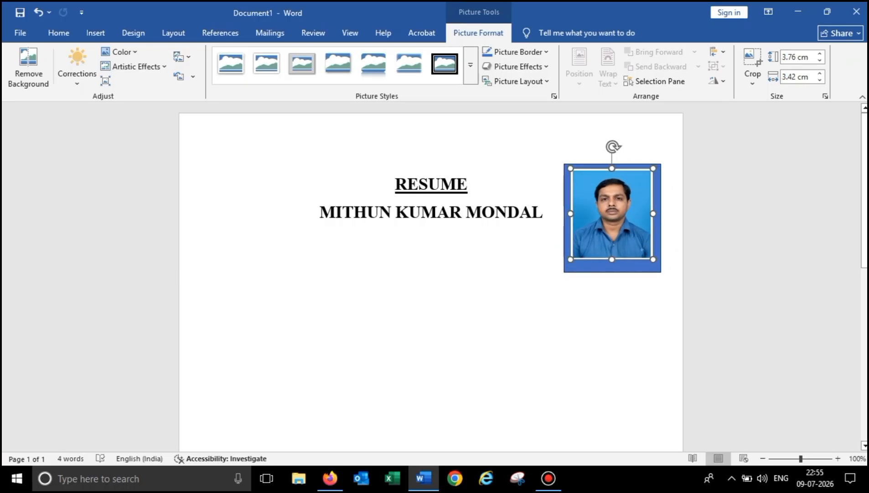
left_click(543, 212)
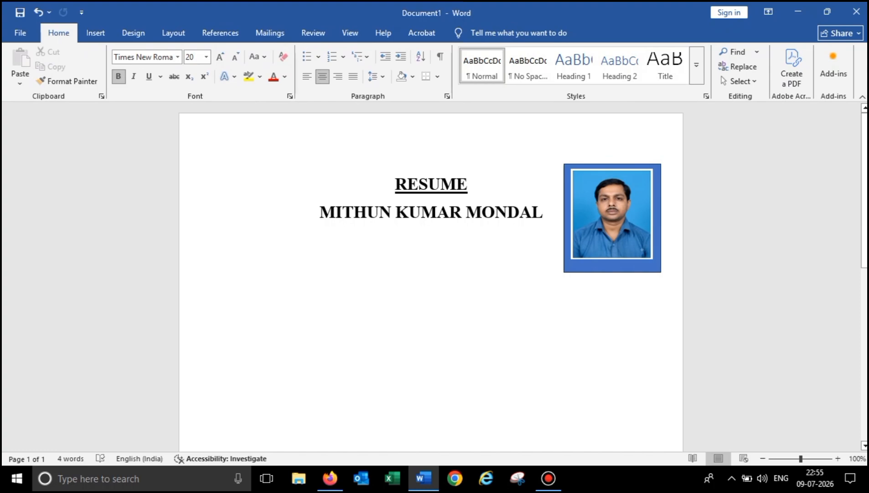
- Try a white-filled rectangle style, then undo until the photo and frame are removed
left_click(612, 214)
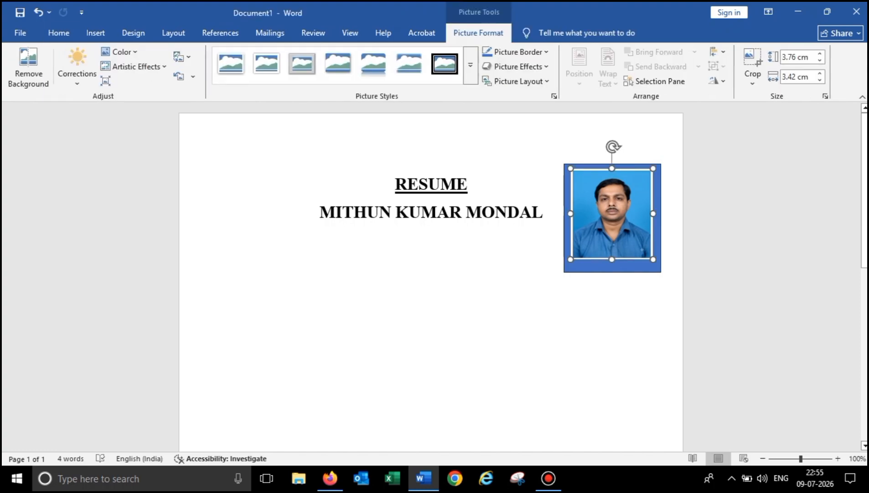
left_click(613, 267)
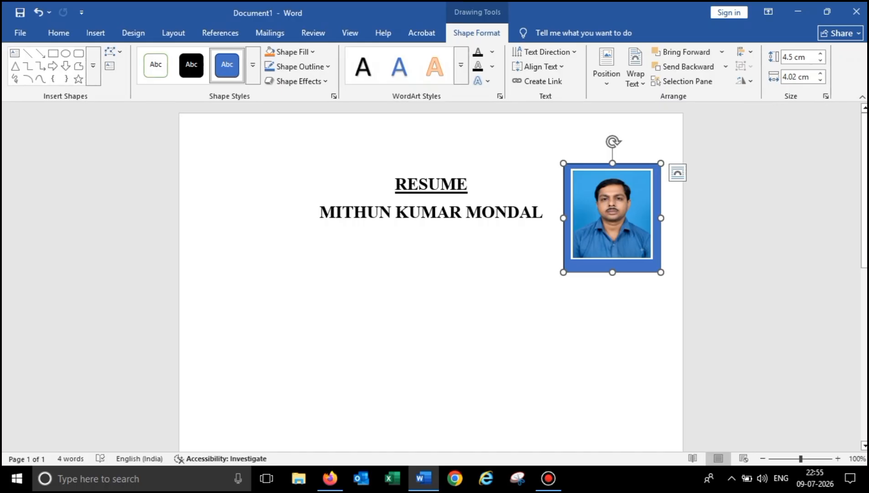
left_click(156, 65)
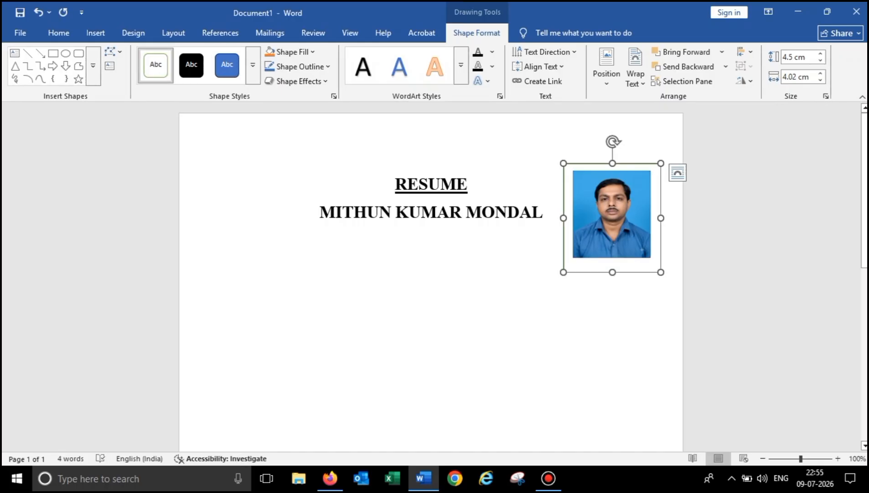
left_click(408, 213)
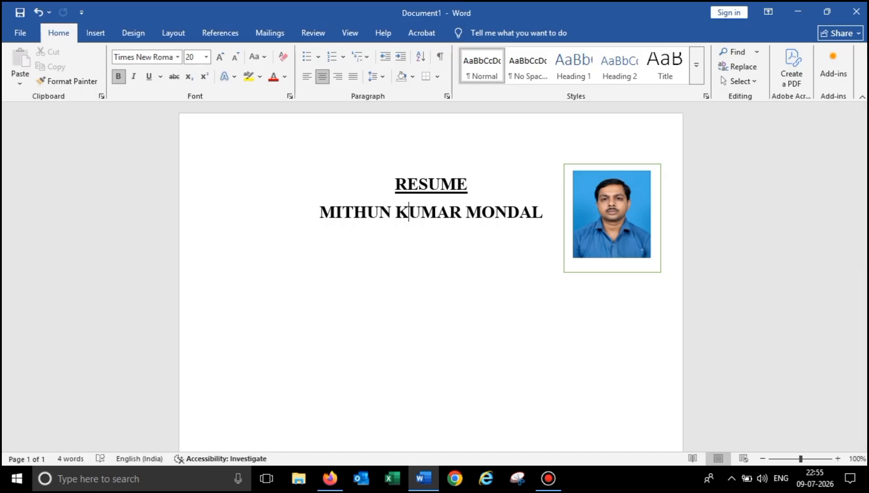
key("ctrl+z")
key("ctrl+z")
key("ctrl+z")
key("ctrl+z")
key("ctrl+z")
key("ctrl+z")
key("ctrl+z")
key("ctrl+z")
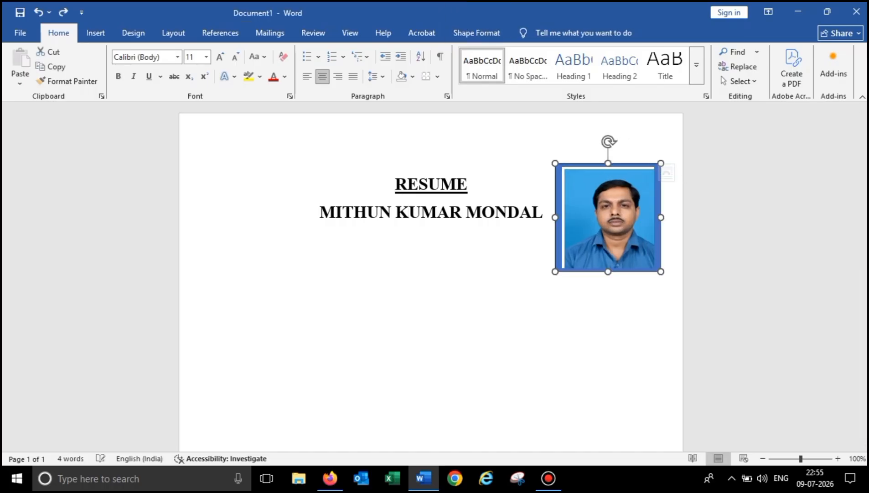
key("ctrl+z")
key("ctrl+z")
key("ctrl+z")
key("ctrl+z")
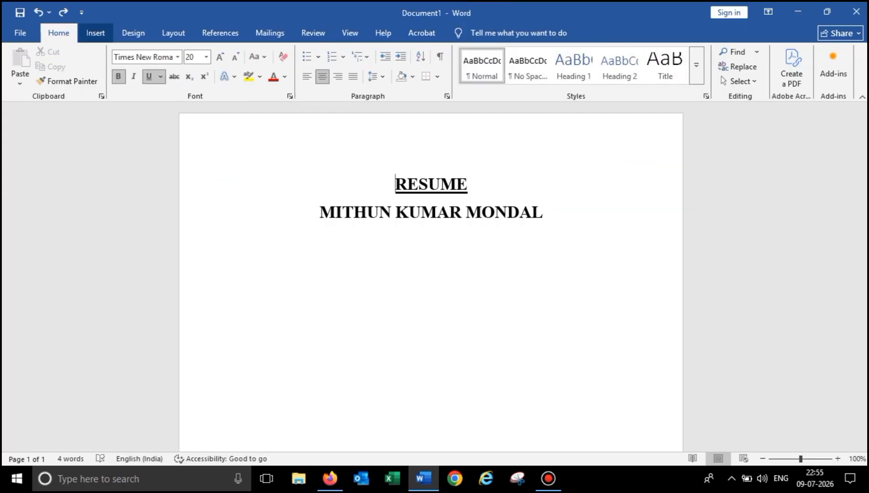
- Insert the portrait photo from Downloads below the name at 20.01 × 15.92 cm
left_click(95, 33)
left_click(132, 66)
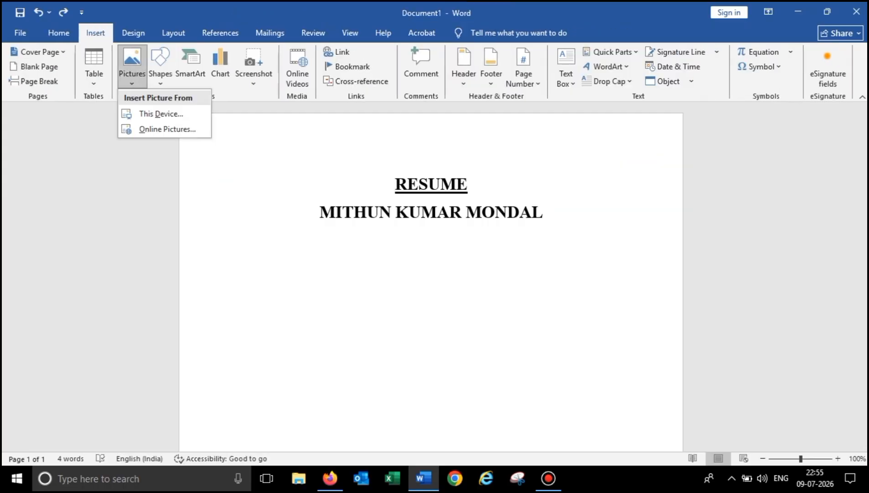
left_click(161, 114)
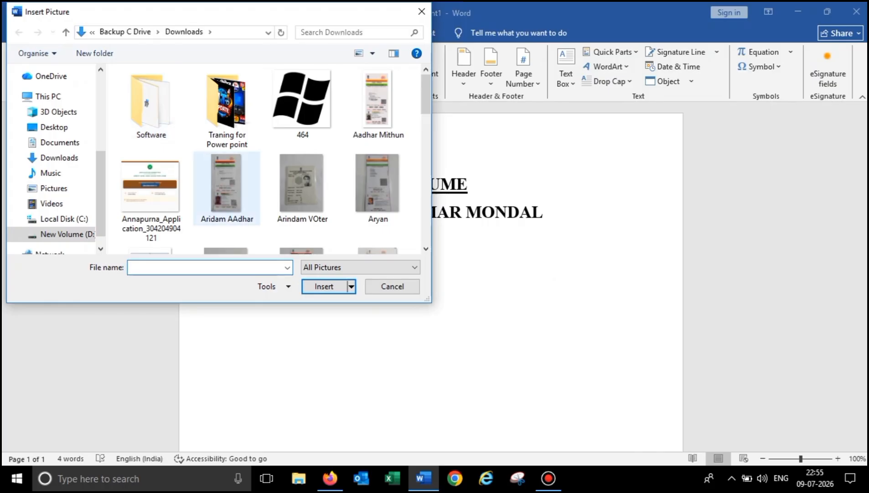
key("Escape")
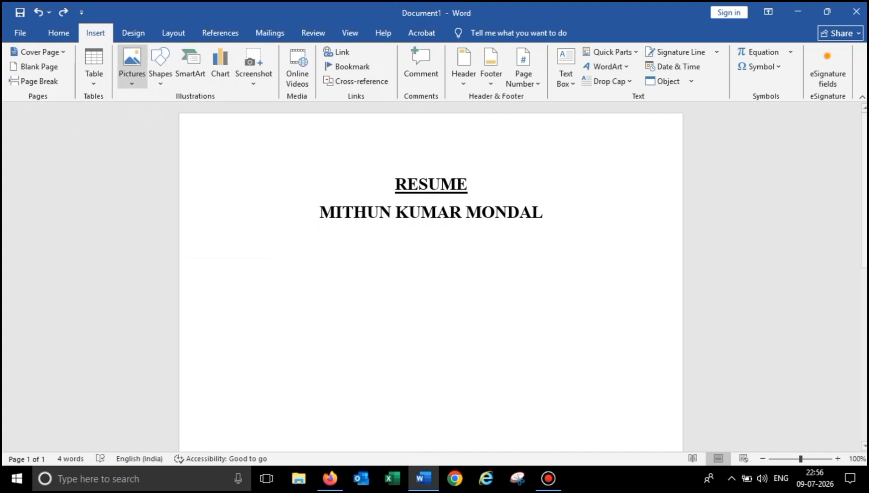
left_click(132, 68)
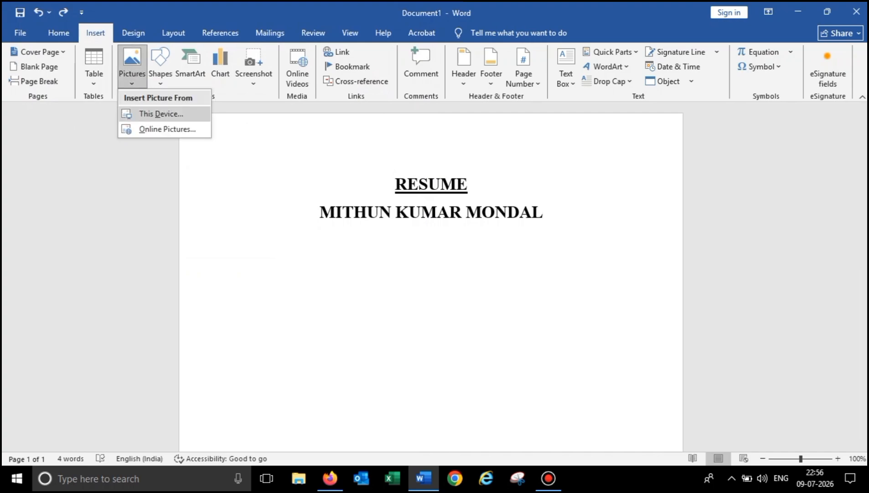
left_click(161, 114)
left_click(226, 188)
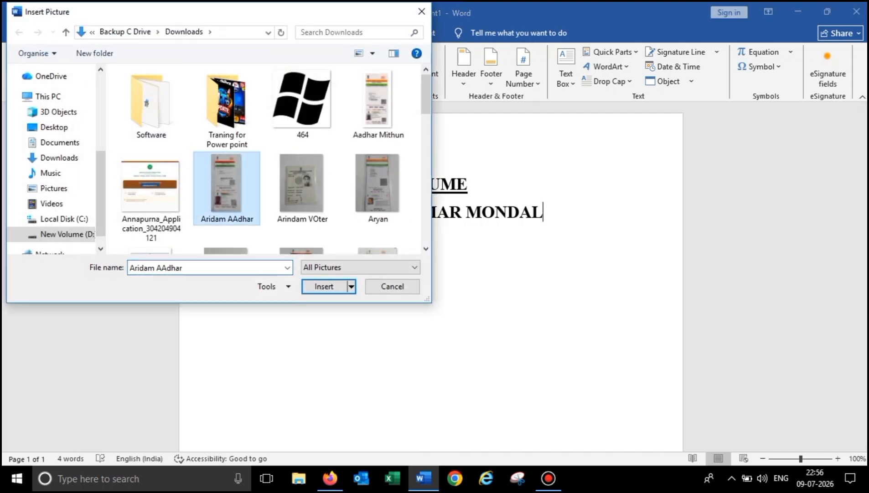
key("Down")
key("Down")
key("Return")
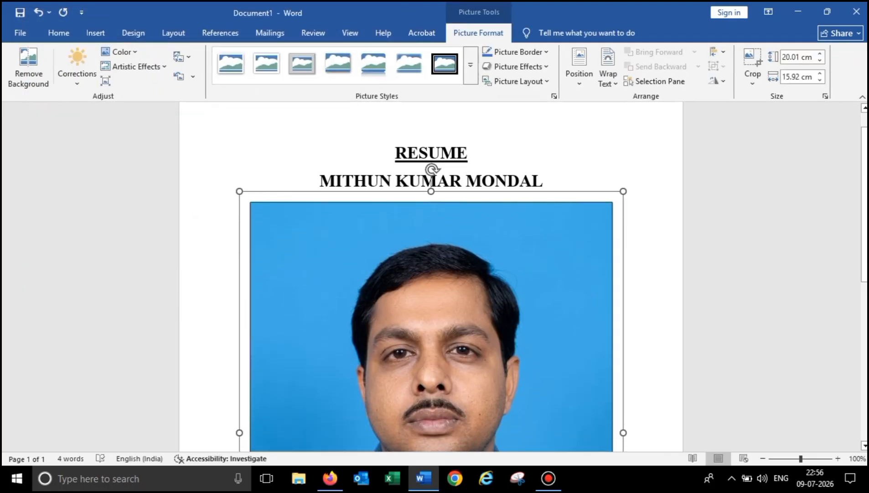
- Try shrinking the photo with keyboard nudges, then restore its original size
key("shift+Down")
key("shift+Down")
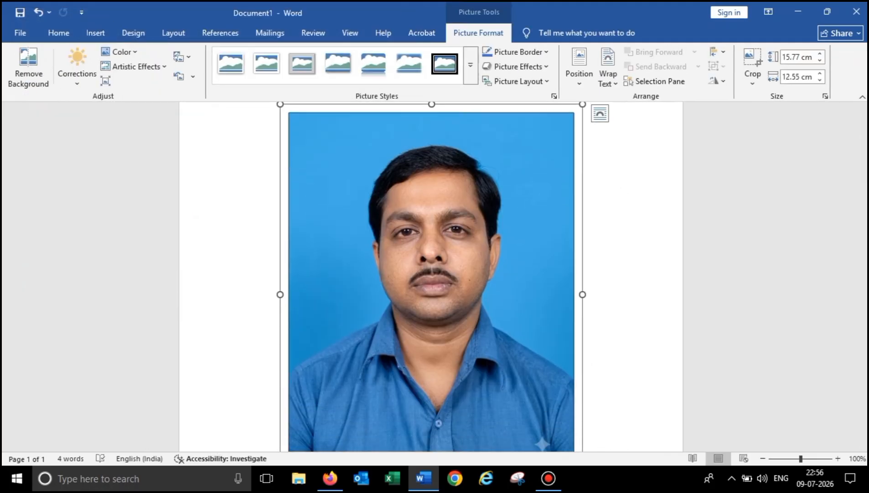
key("shift+Down")
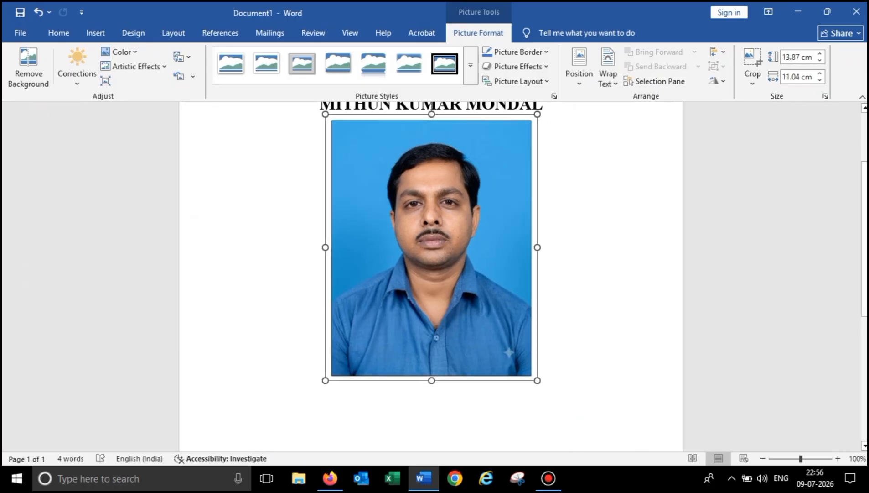
key("shift+Down")
key("shift+Down")
key("shift+Down")
key("shift+Down")
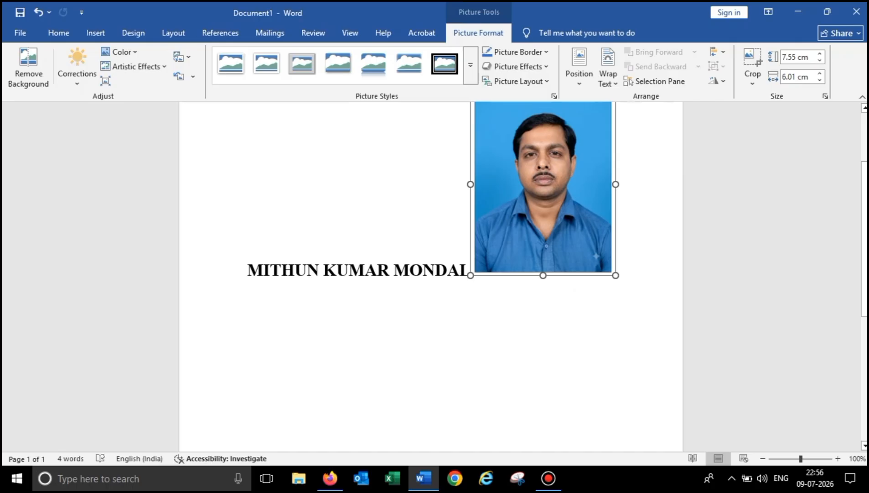
key("shift+Down")
key("shift+Down")
key("shift+Down")
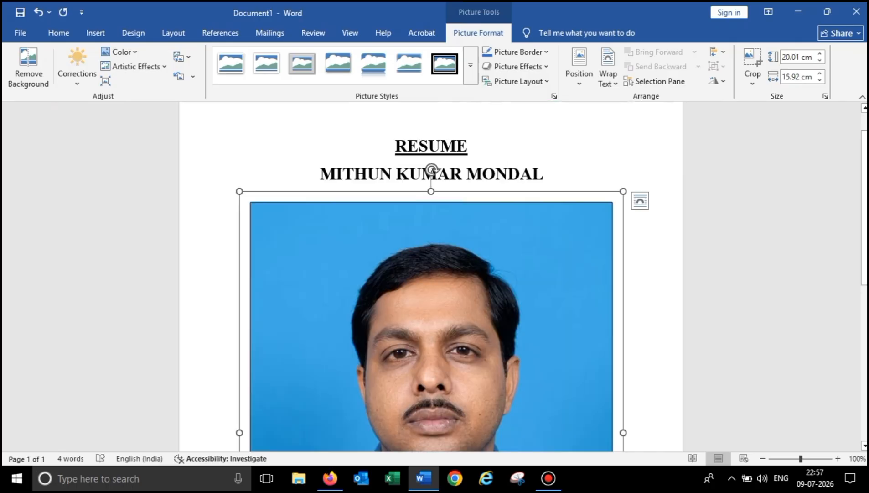
- Set the photo's height to 10.01 cm and width to 2.97 cm, then deselect it
left_click(798, 57)
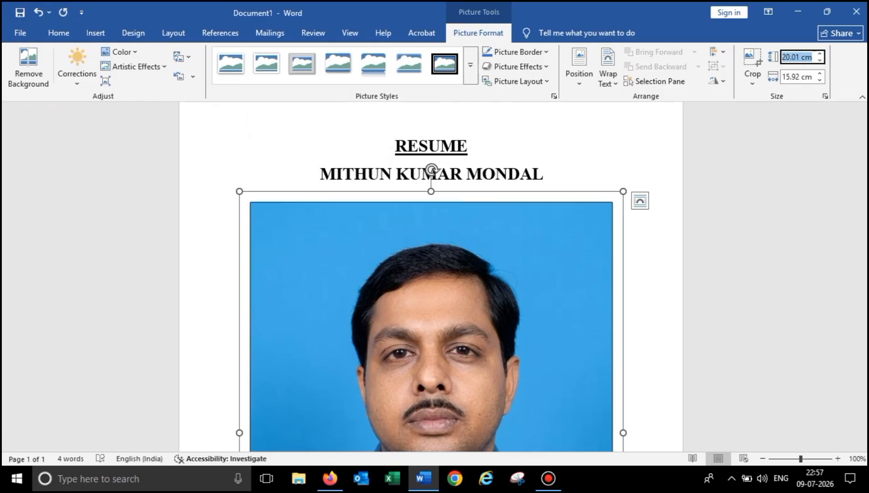
left_click(782, 57)
key("Delete")
type("1")
key("Return")
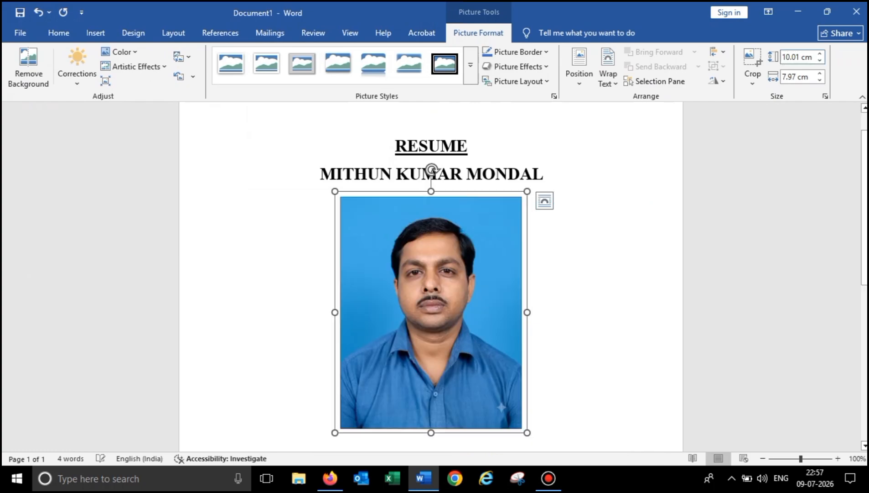
left_click(796, 76)
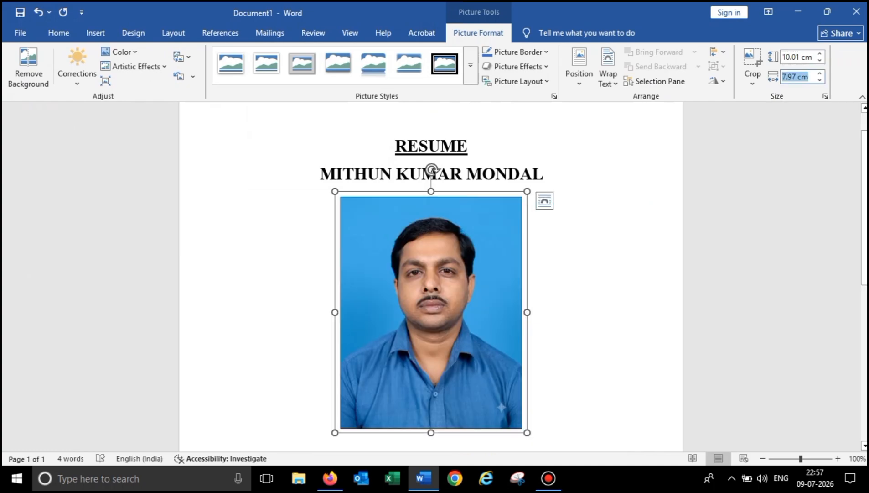
left_click(793, 77)
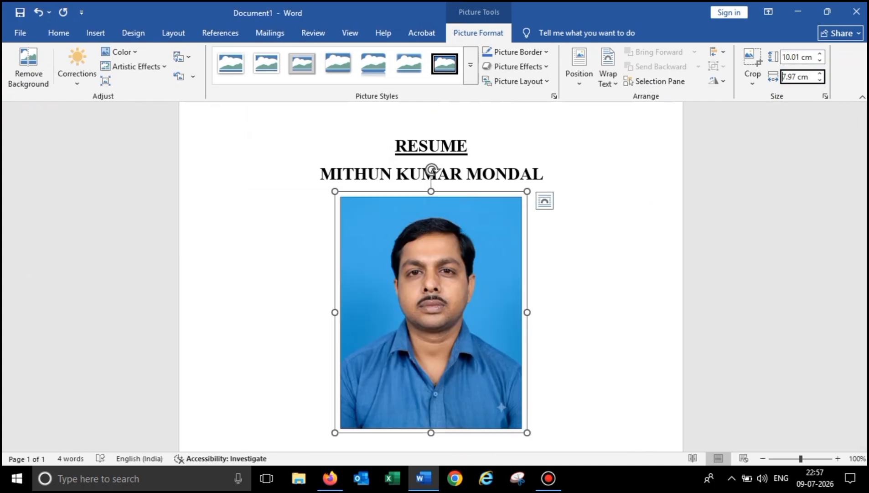
key("Delete")
key("Delete")
type("2")
key("Return")
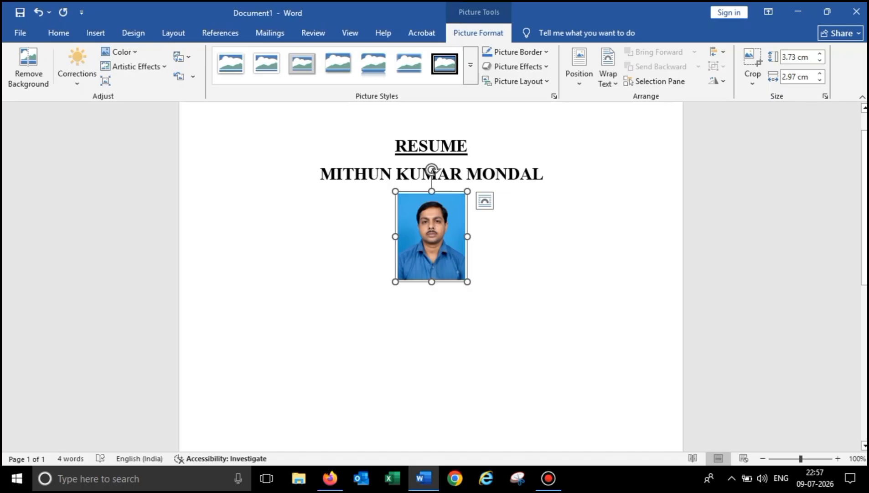
left_click(398, 273)
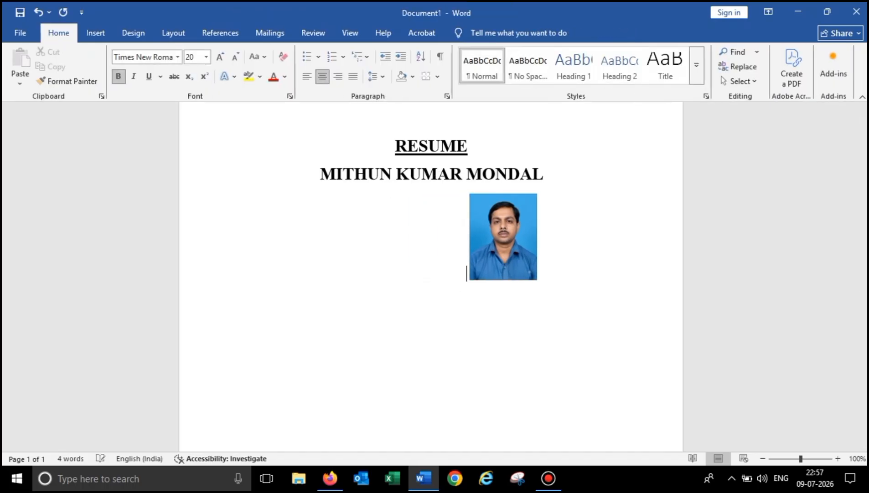
- Undo and redo the spaces before the photo, then delete the photo
key("ctrl+z")
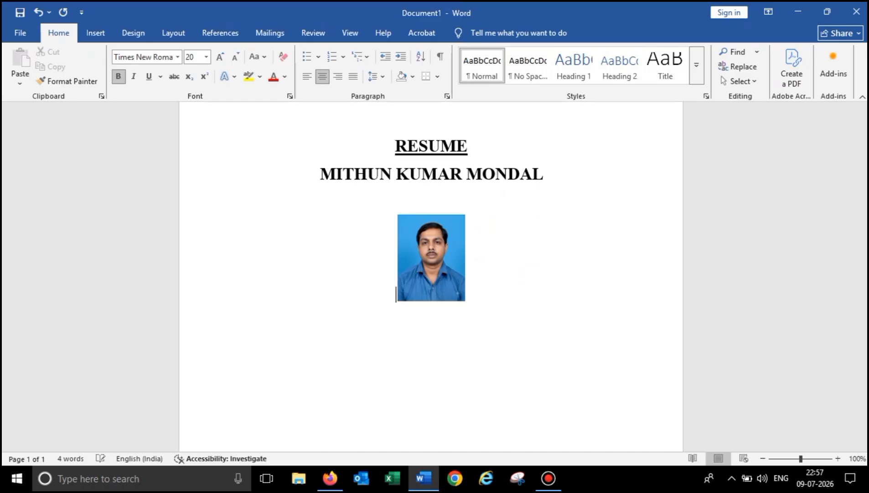
key("ctrl+y")
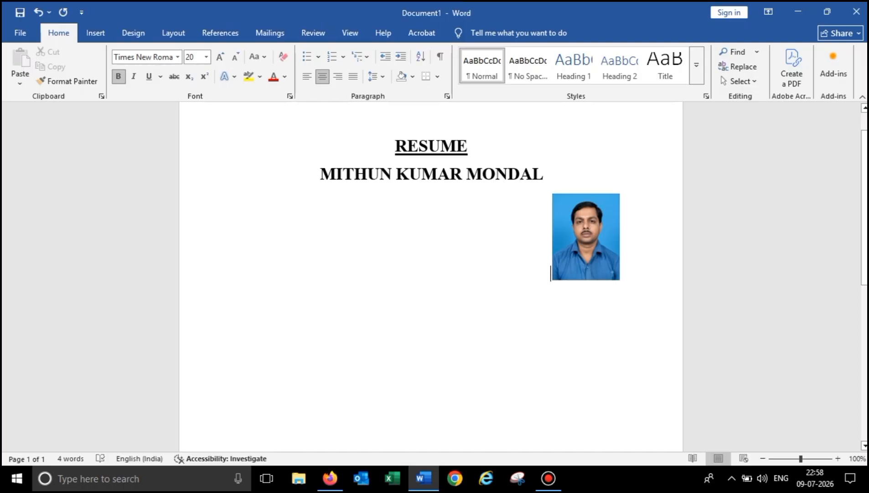
key("shift+Right")
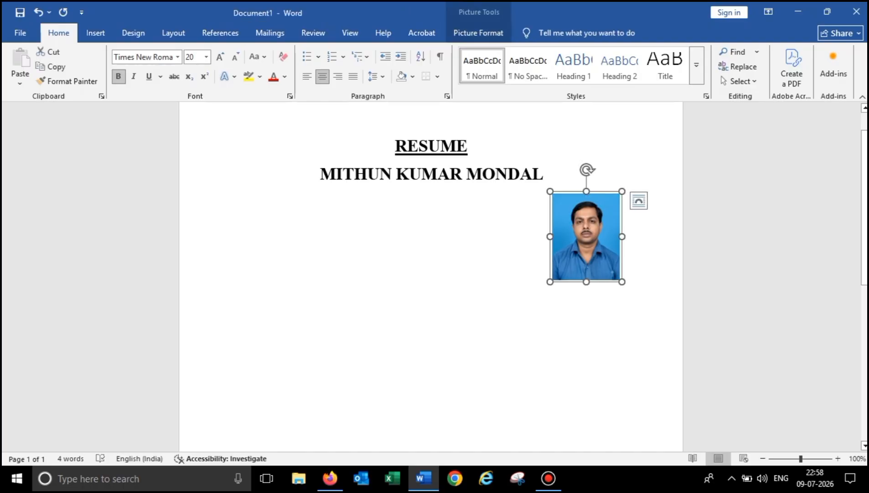
key("Delete")
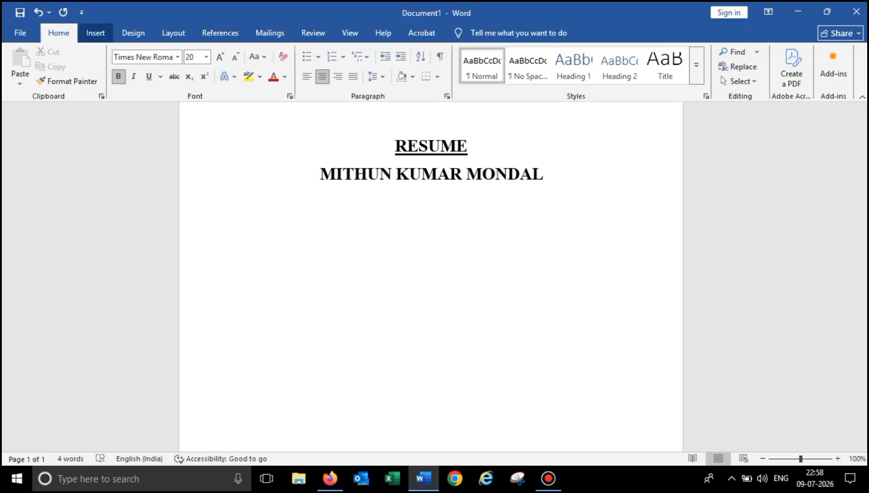
- Insert a 1x1 table below the name and drag it wider to the right
left_click(96, 32)
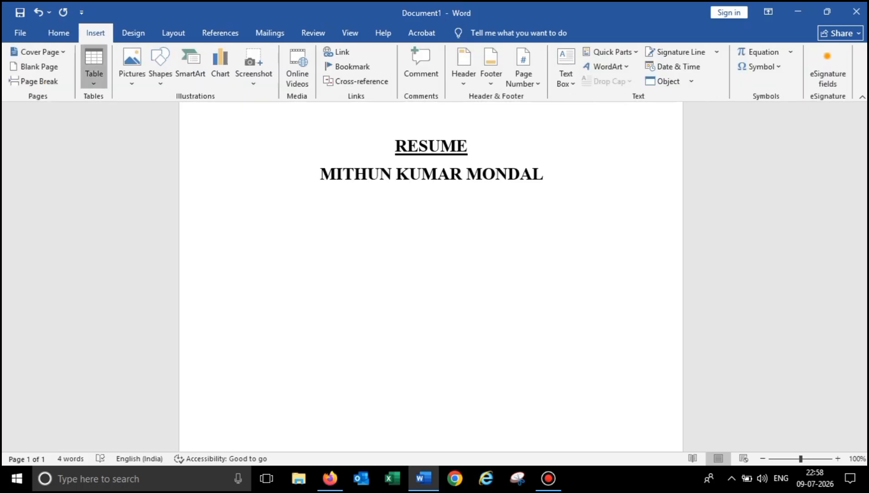
left_click(93, 68)
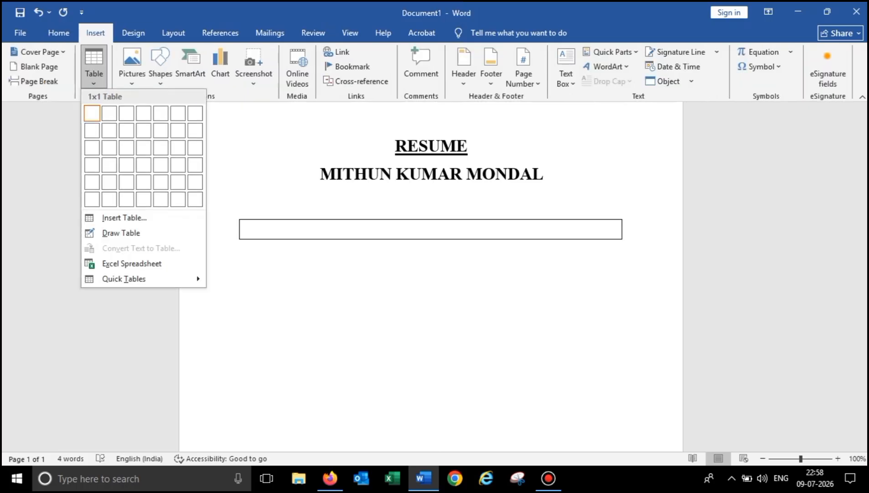
left_click(92, 113)
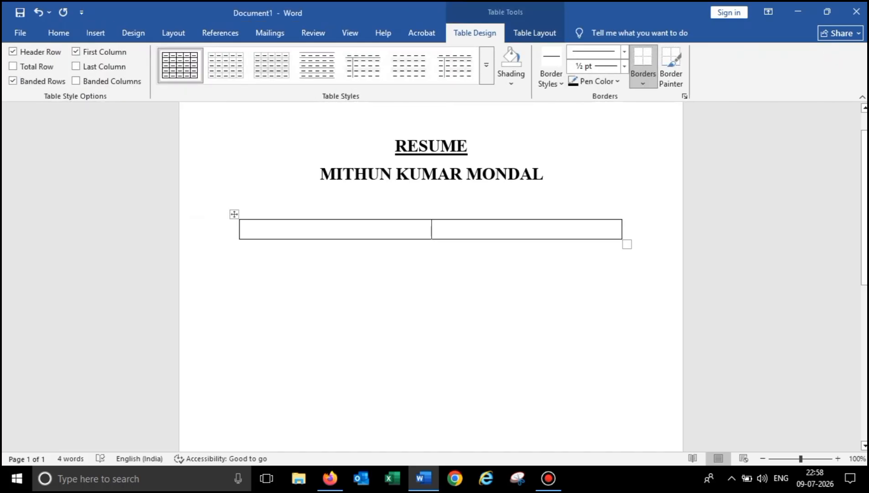
left_click_drag(627, 244, 662, 245)
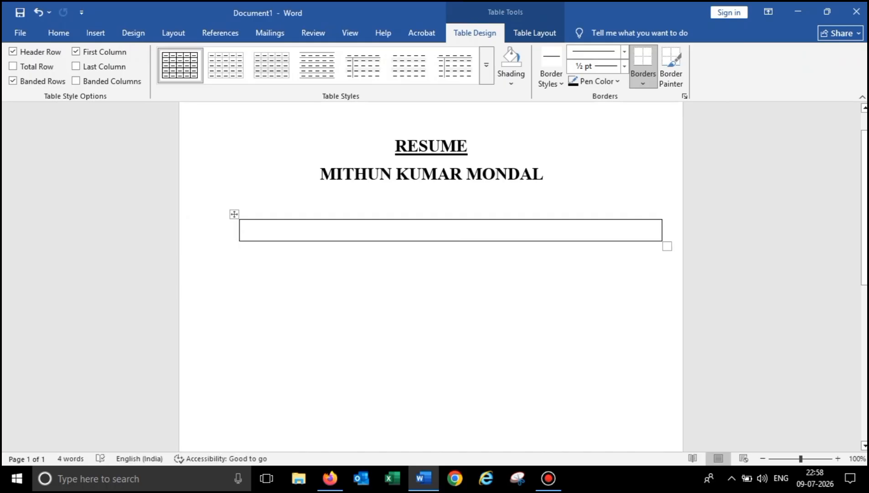
left_click(234, 214)
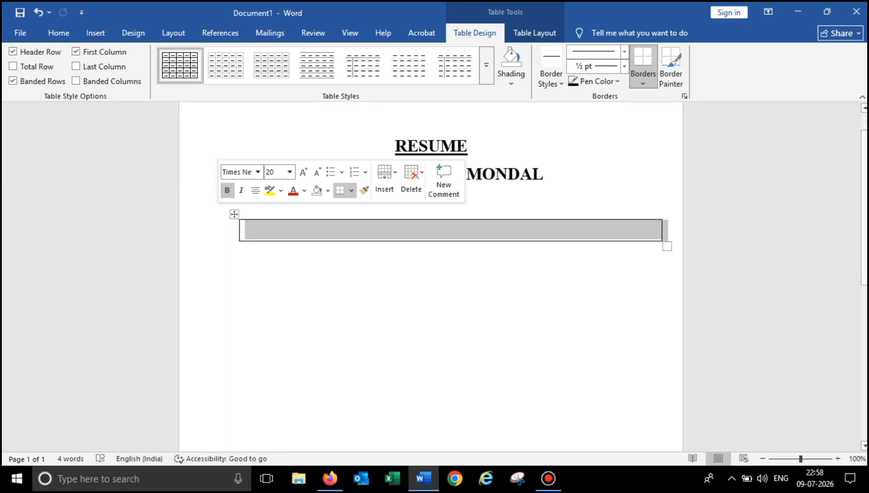
left_click(452, 230)
left_click(431, 251)
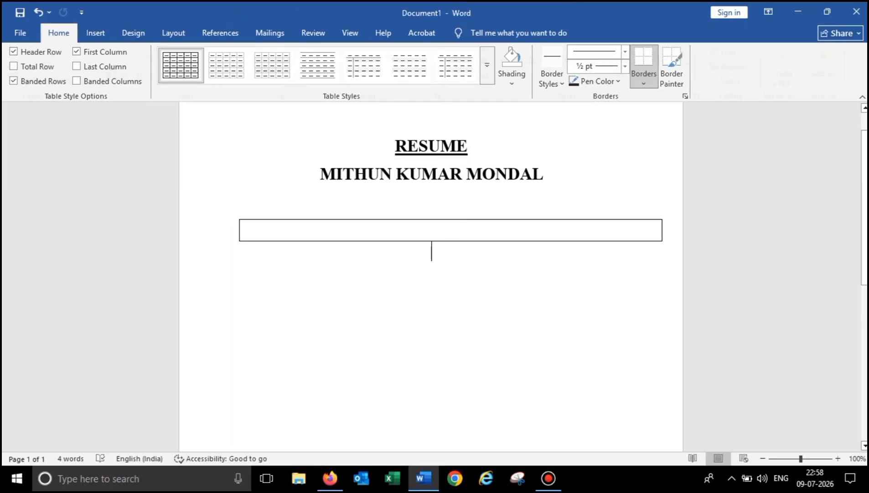
- Turn on the ruler and drag the left and right page margins outward
left_click(350, 32)
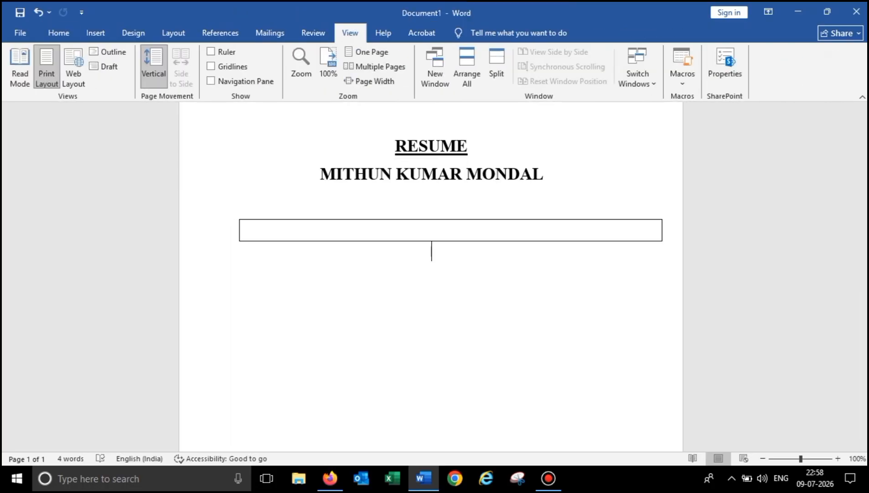
left_click(211, 51)
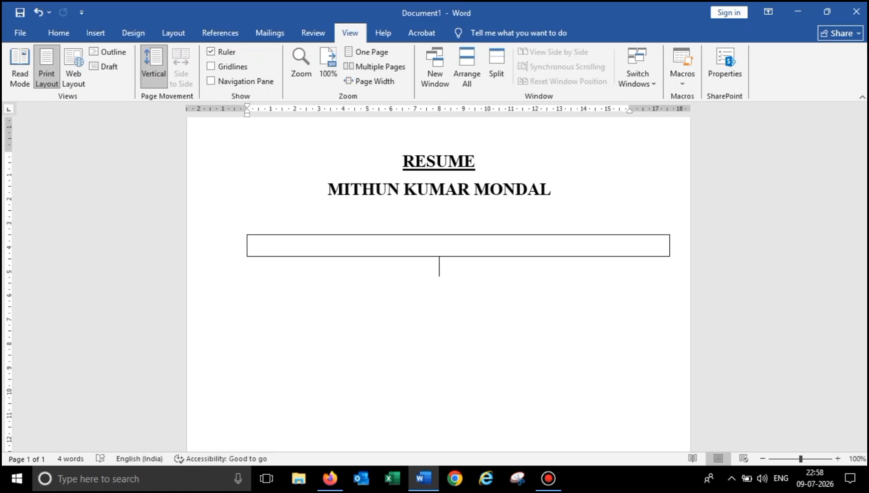
left_click_drag(247, 110, 209, 110)
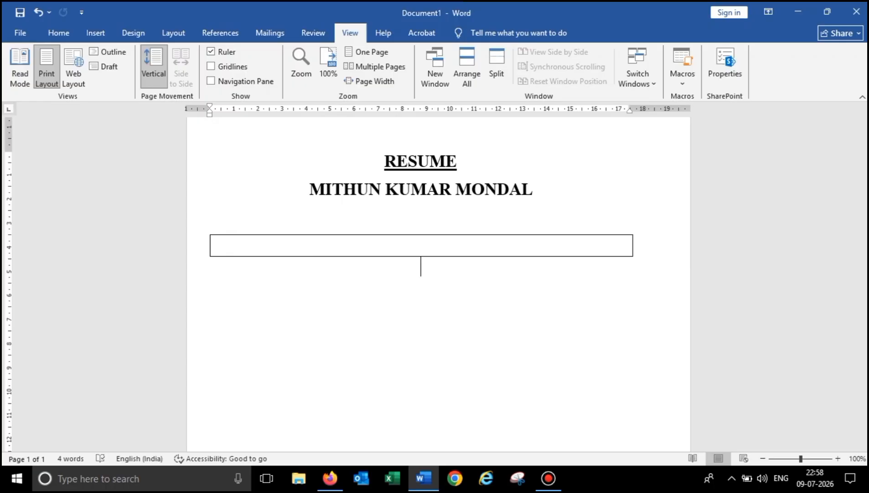
left_click_drag(629, 110, 666, 110)
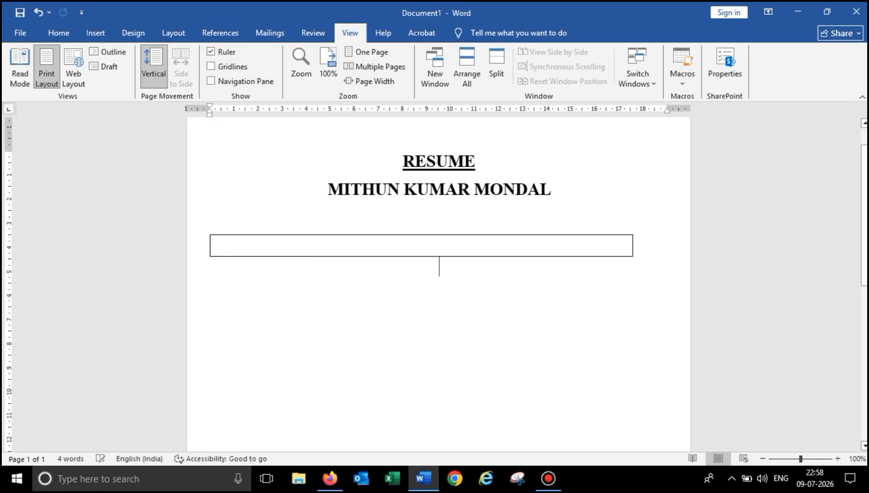
- Select the empty box row and type 'Address for Communication:' inside it
left_click(637, 247)
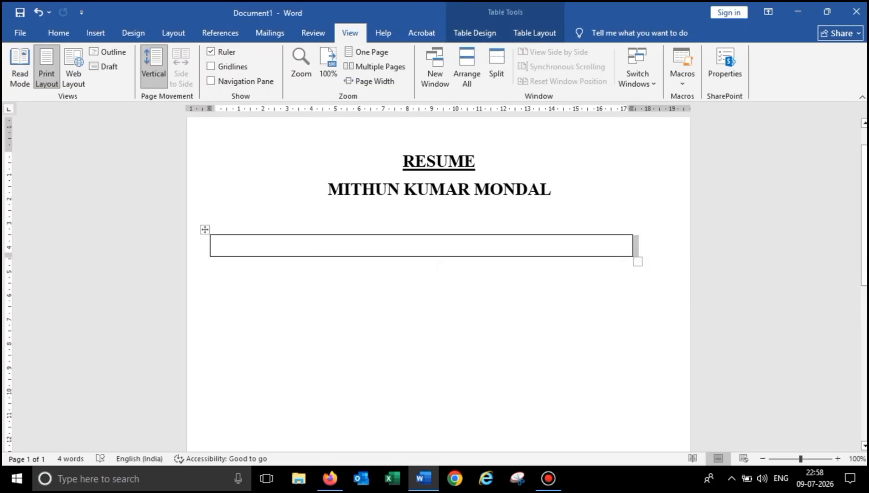
left_click_drag(637, 247, 666, 245)
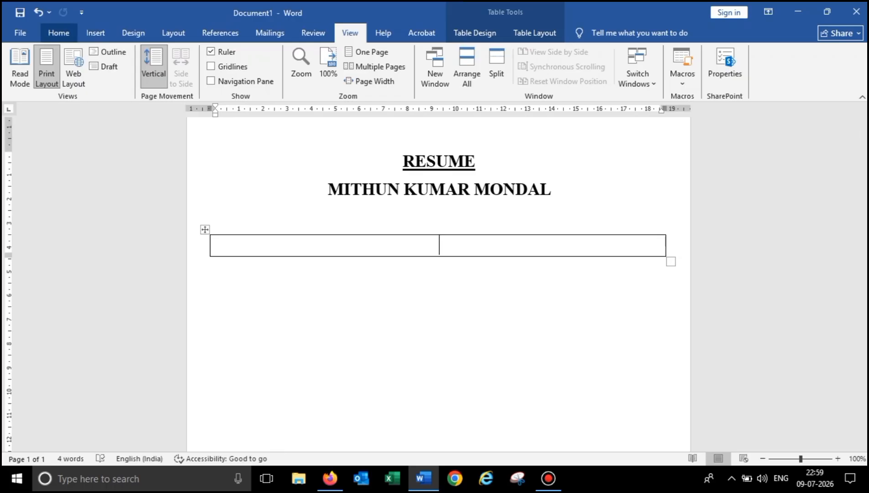
left_click(59, 32)
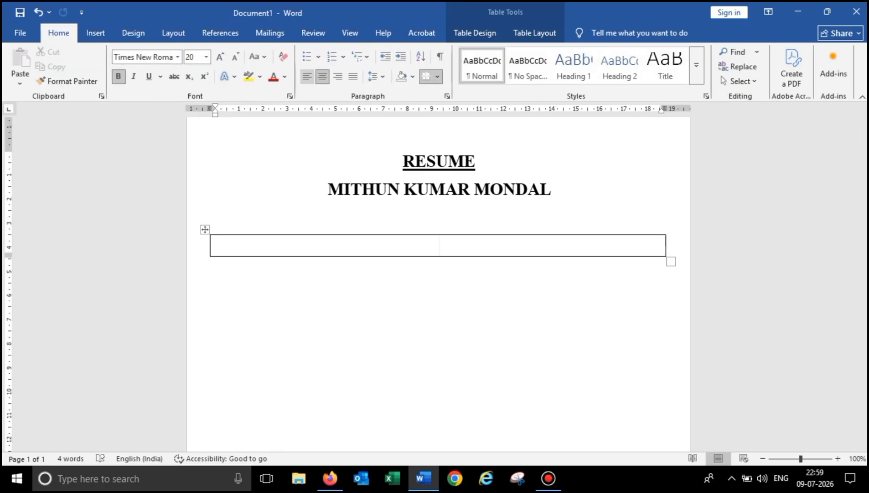
key("ctrl+z")
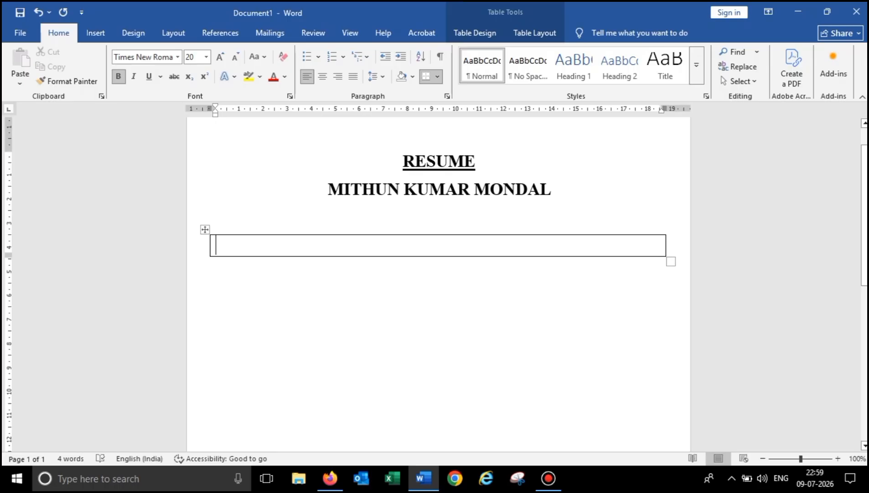
type("Add")
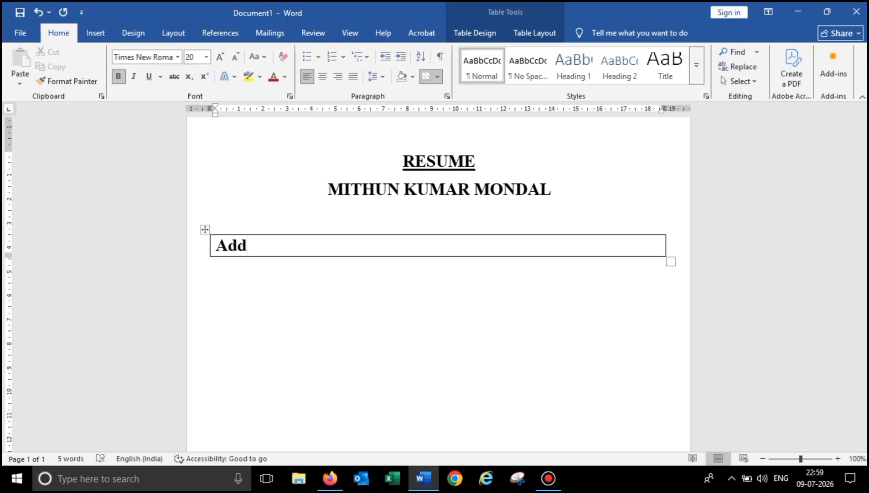
type("ress for ")
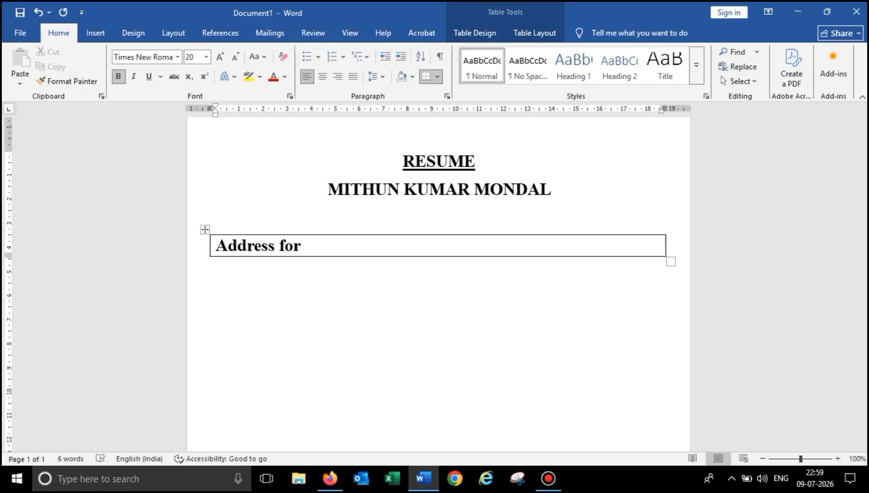
type("Communi")
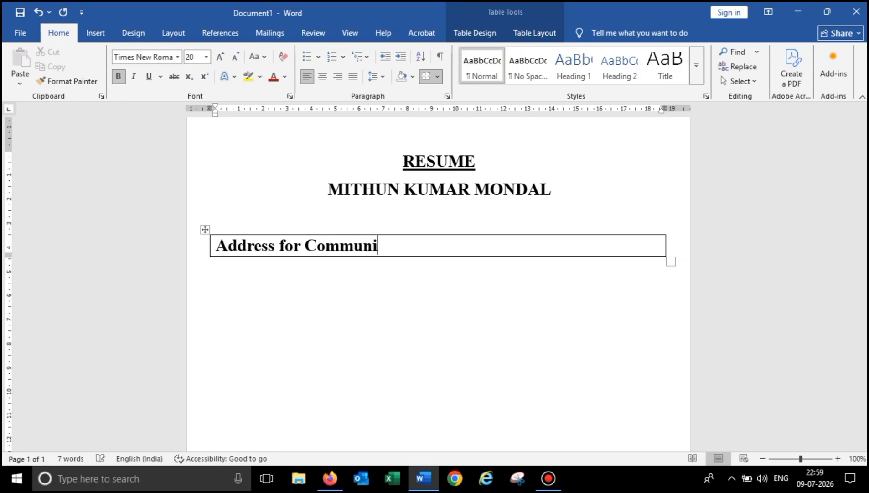
type("cation")
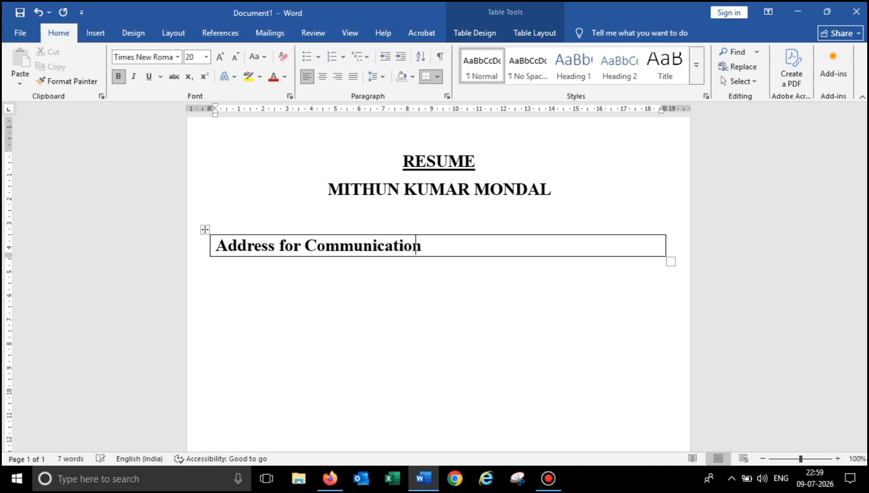
type(":")
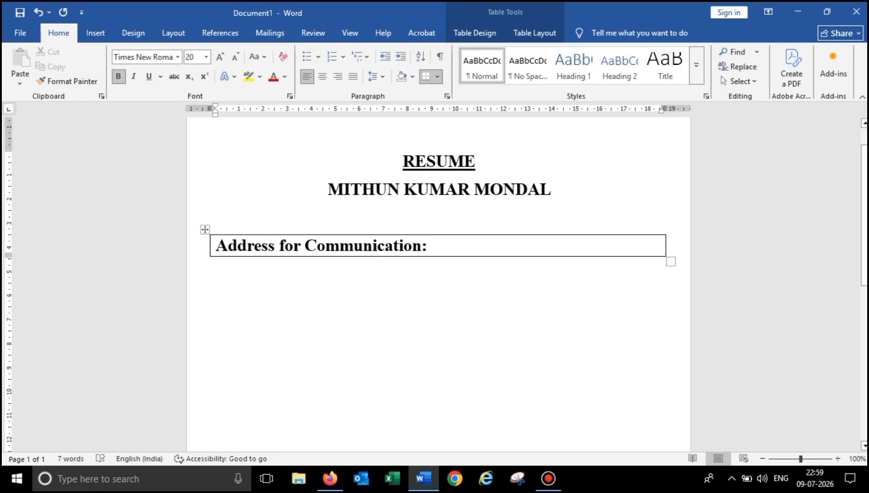
left_click(473, 267)
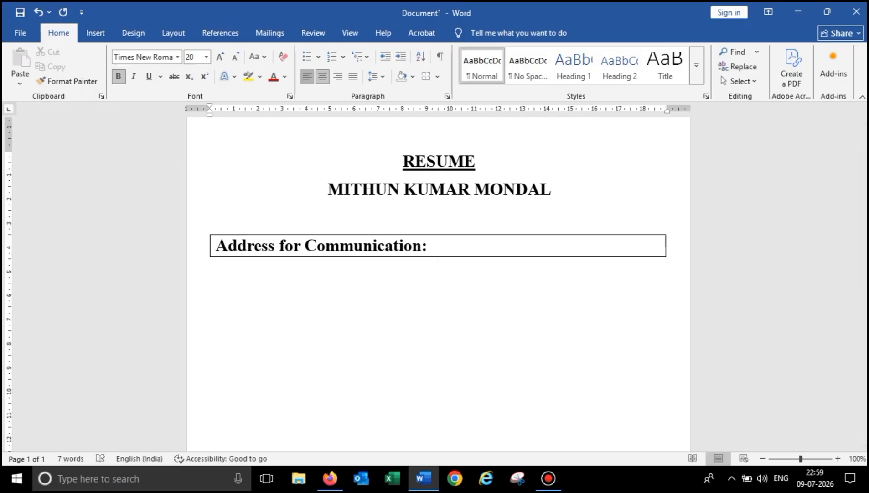
- Type the three left-aligned postal address lines below the box, including the postcode
key("ctrl+l")
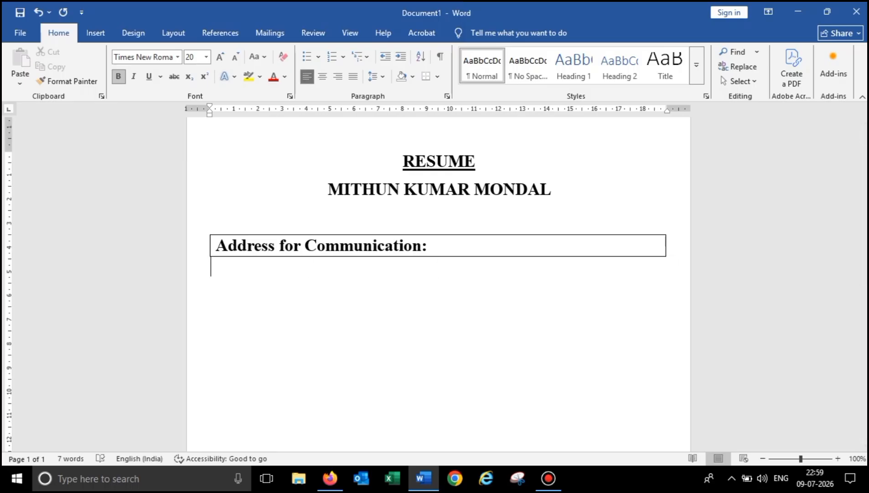
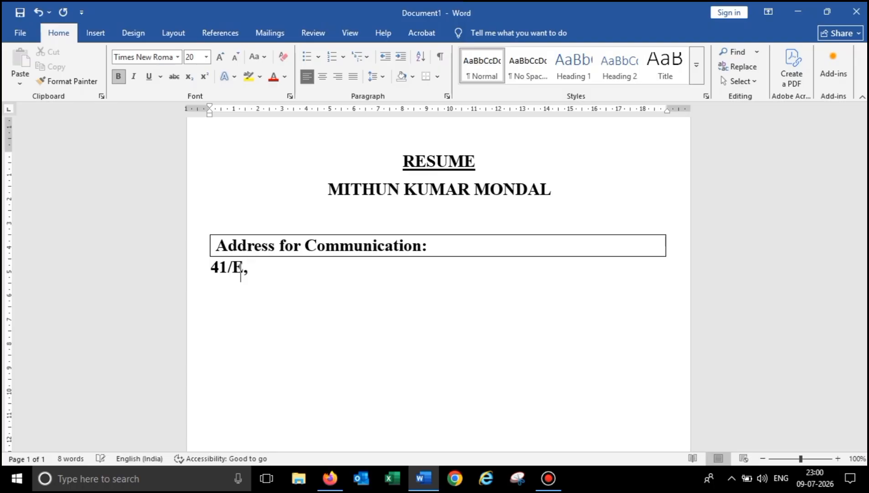
key("Return")
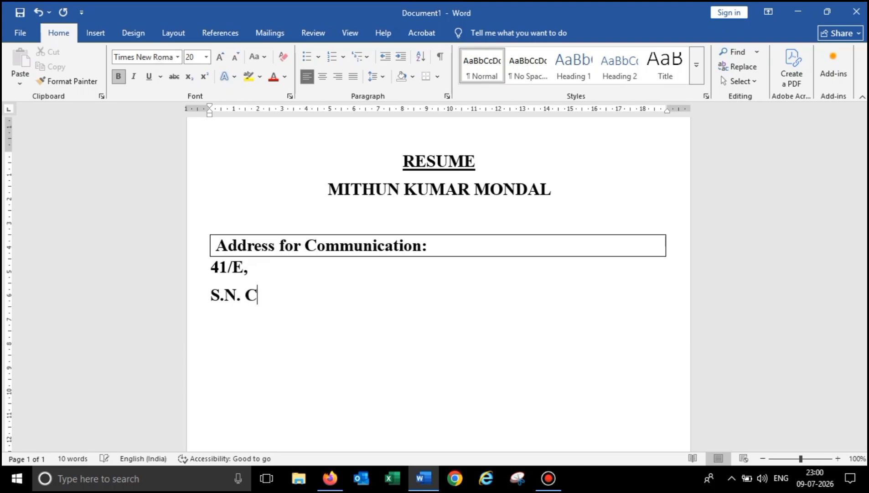
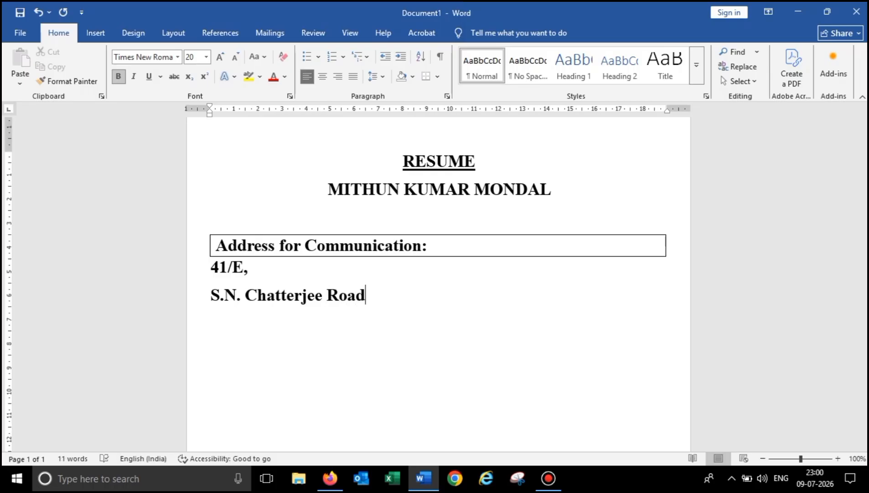
key("Return")
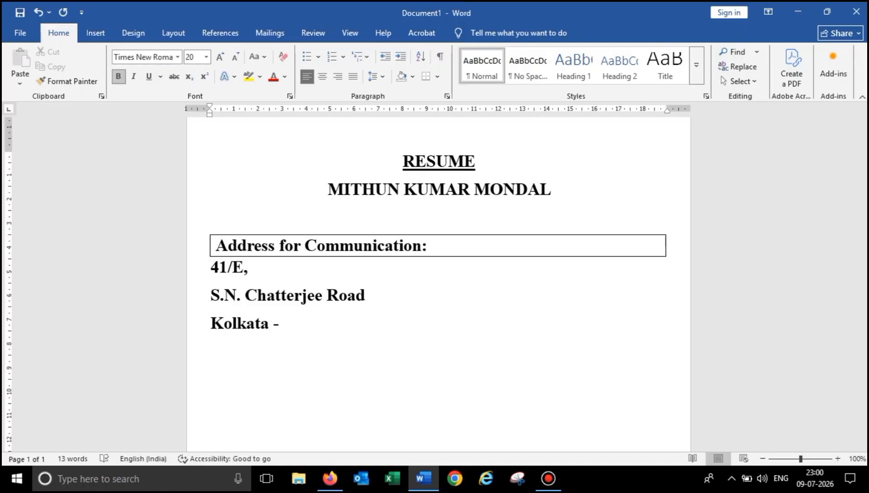
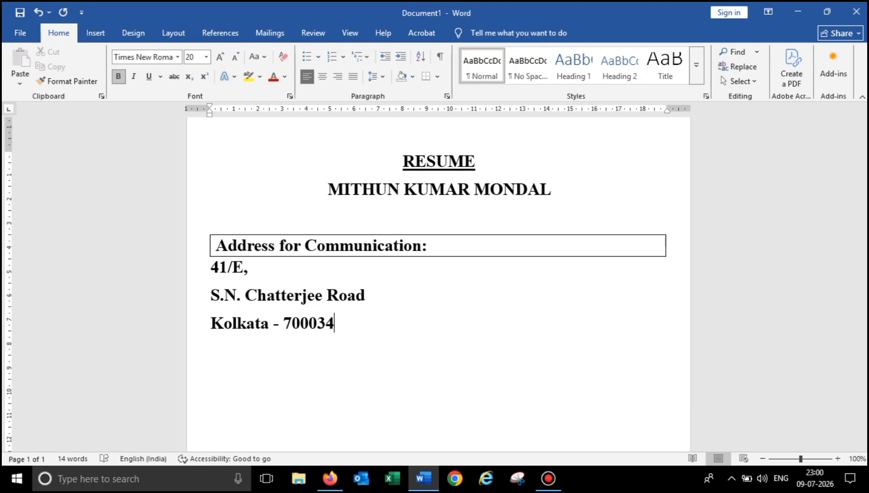
- Add the labels 'Mobile:' and 'Email ID:' on their own lines
key("Return")
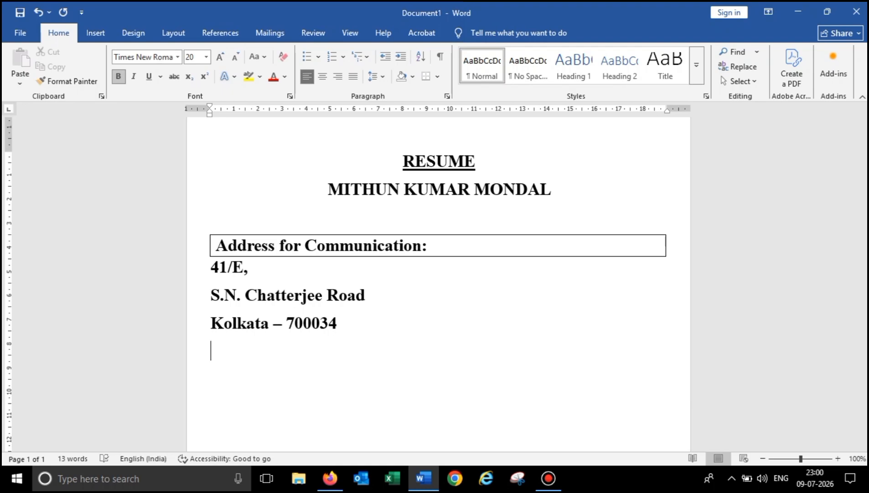
type("Mobile:")
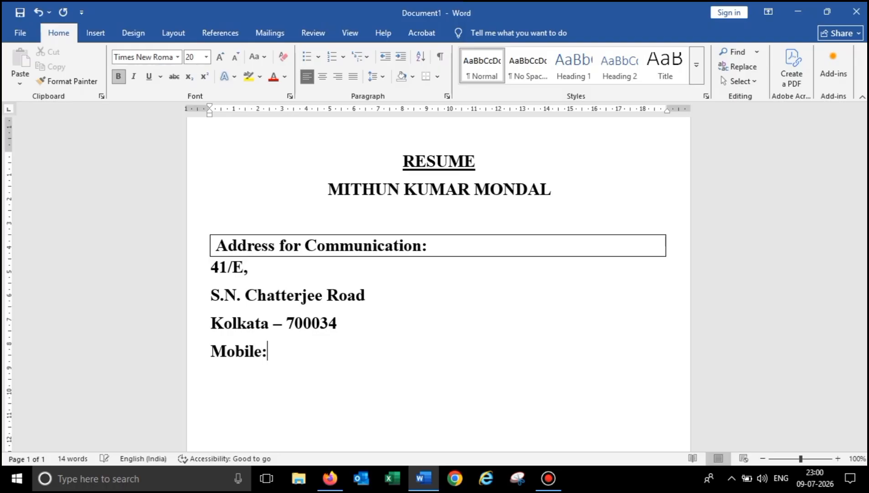
key("Return")
type("Email Id")
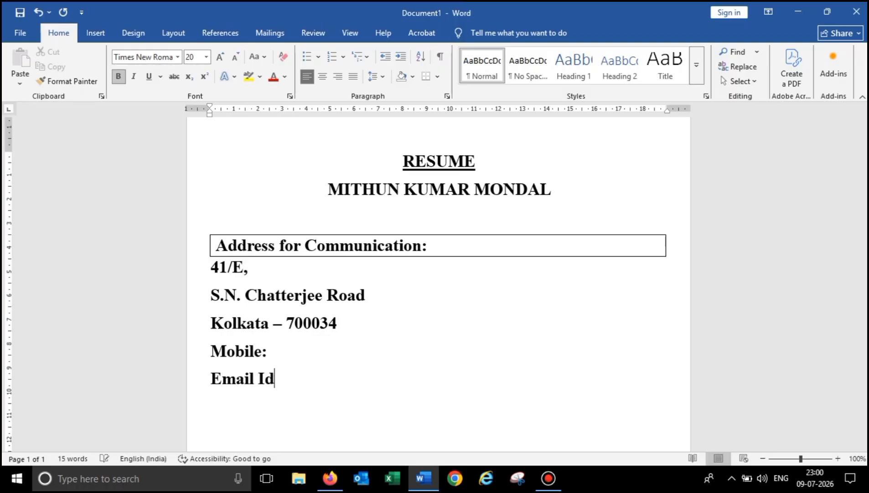
type("D:")
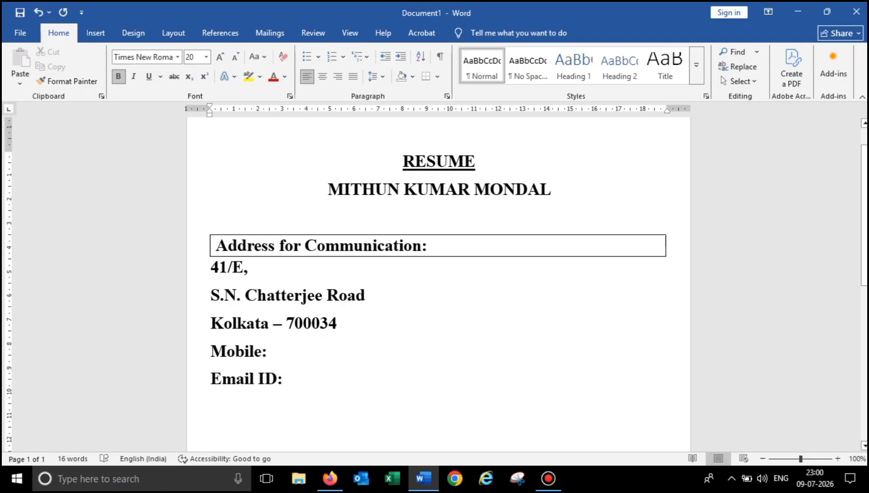
- Shrink the selected address lines to 14 pt and remove bold
left_click_drag(288, 379, 211, 270)
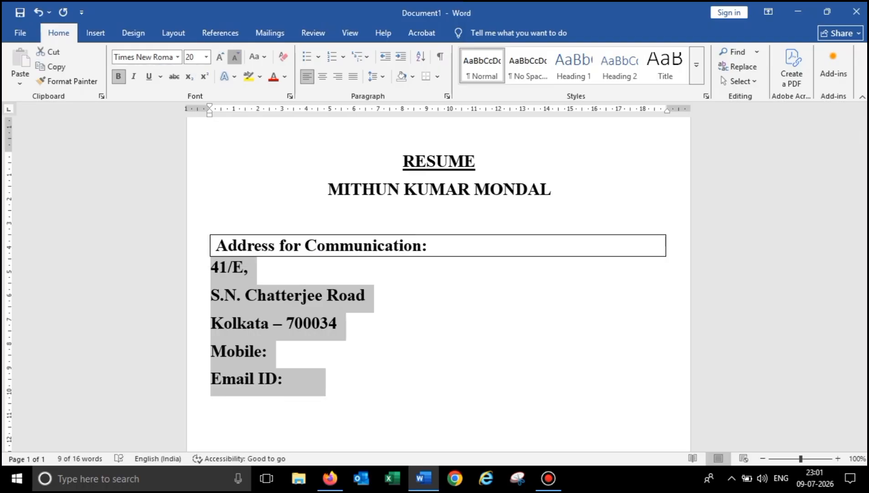
left_click(235, 58)
left_click(235, 57)
left_click(235, 57)
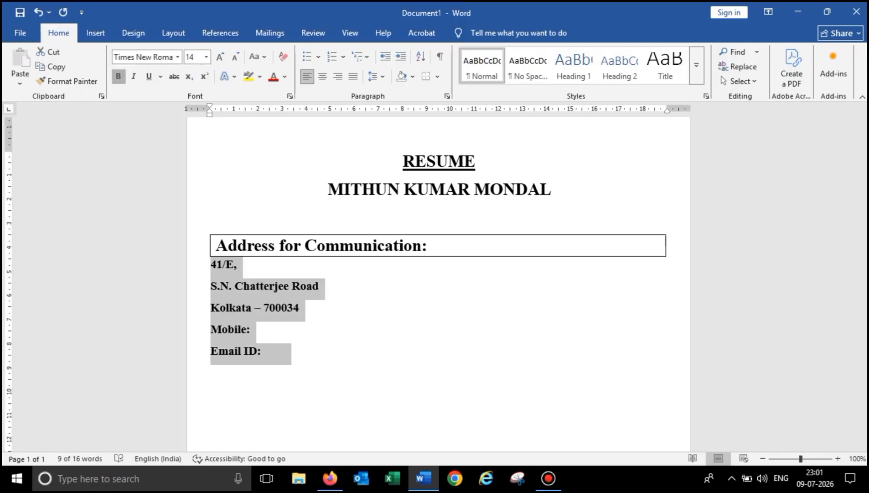
left_click(118, 77)
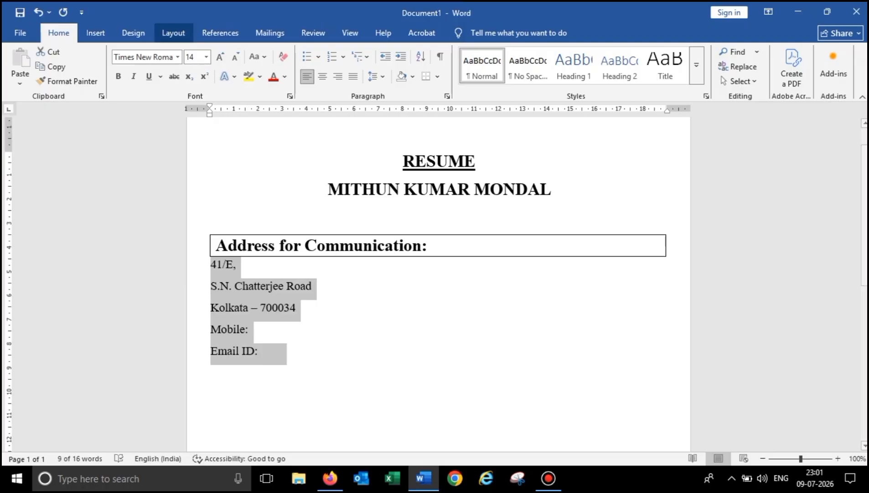
- Set the space after the address lines to 0 pt and reduce them to 12 pt
left_click(173, 32)
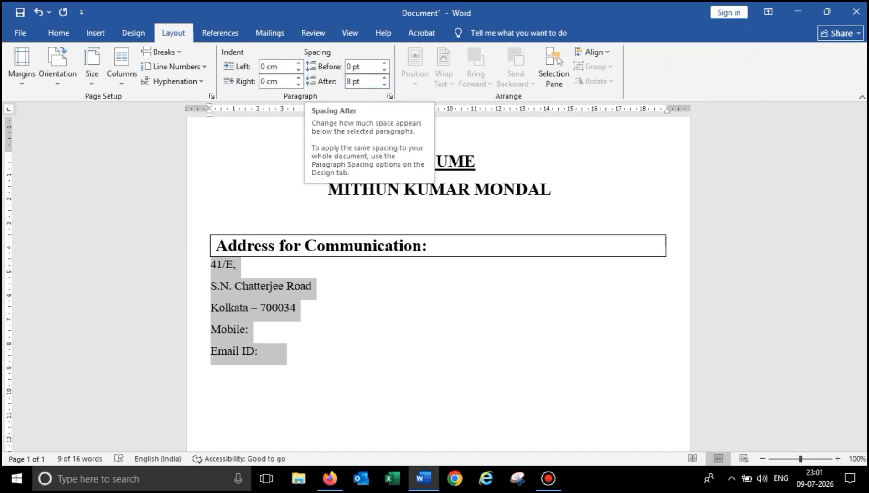
left_click(385, 84)
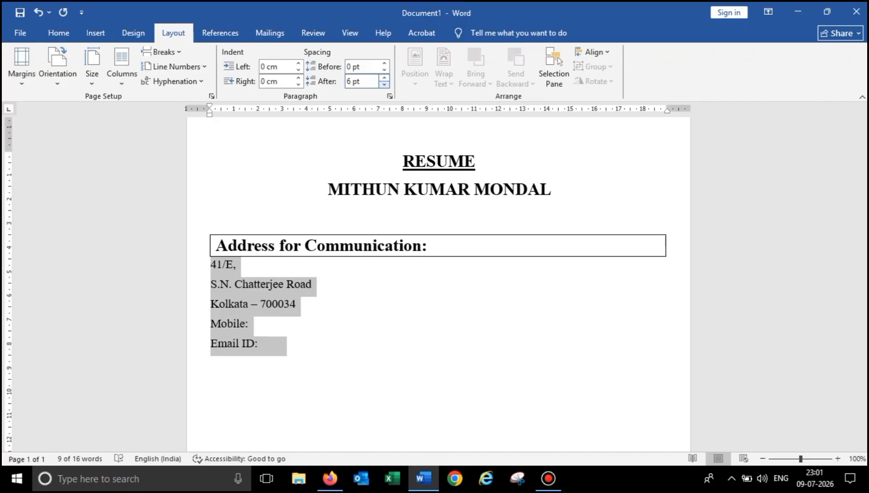
left_click(385, 83)
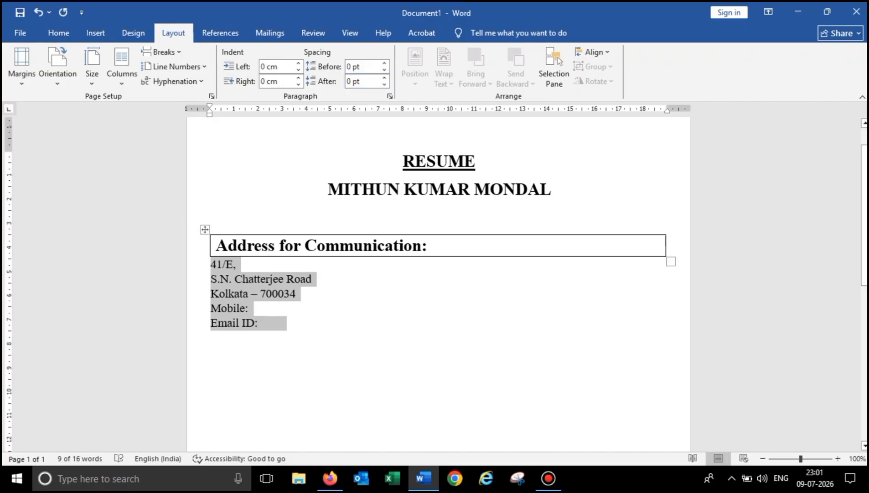
left_click(58, 34)
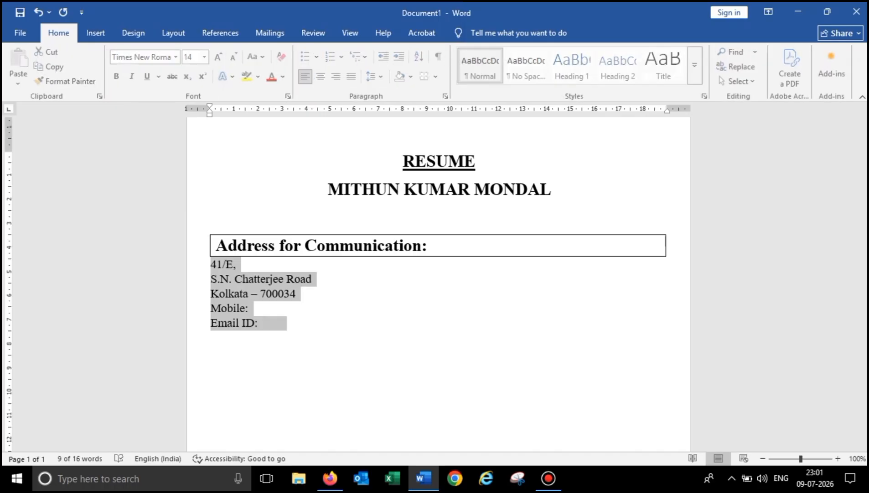
left_click(234, 57)
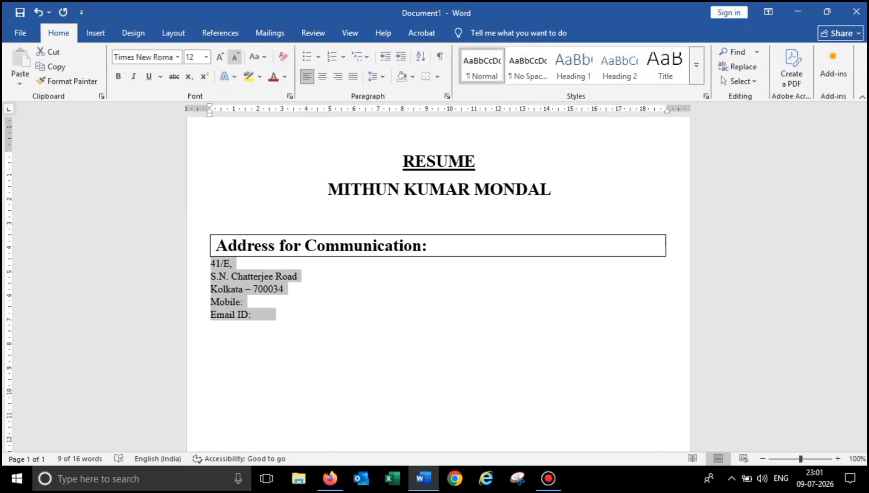
left_click(272, 314)
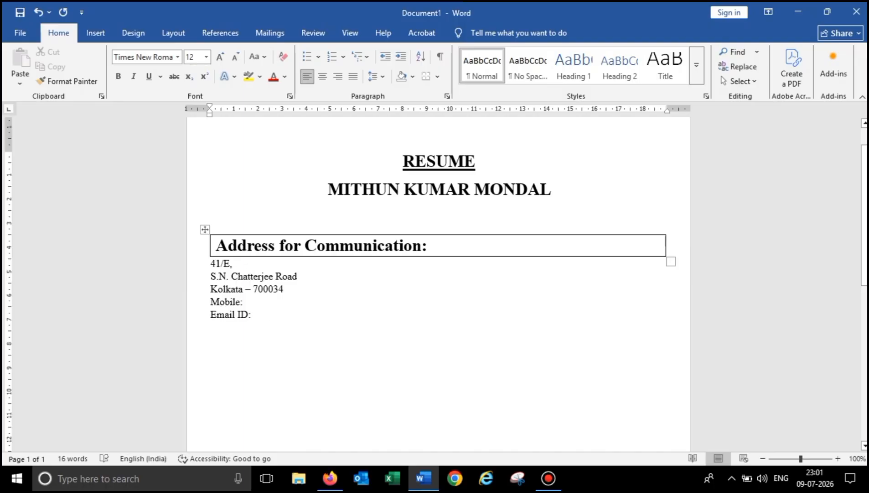
left_click(205, 229)
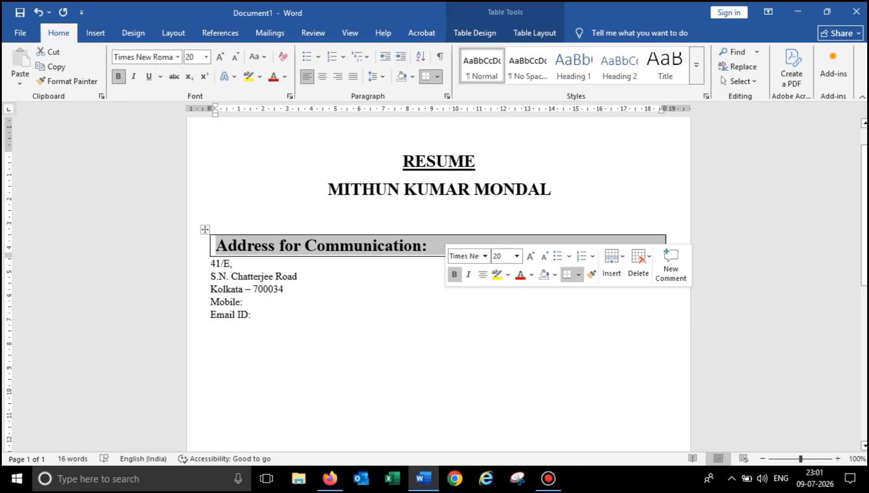
key("ctrl+c")
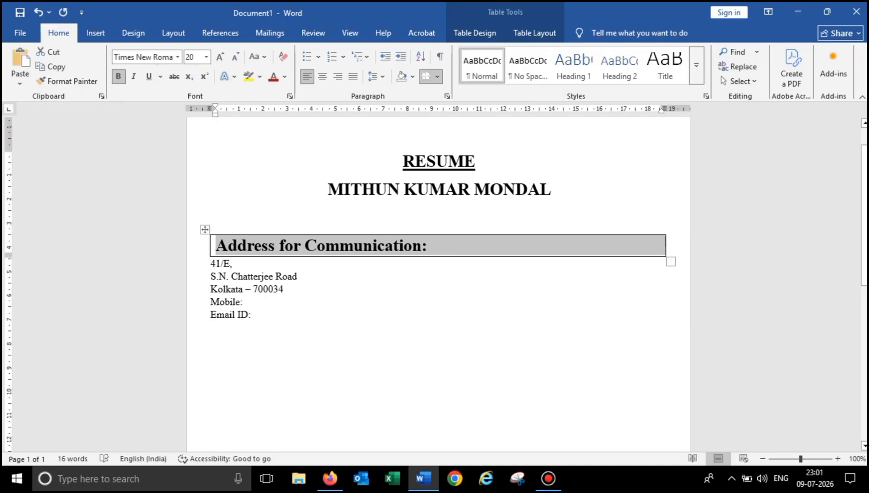
left_click(272, 314)
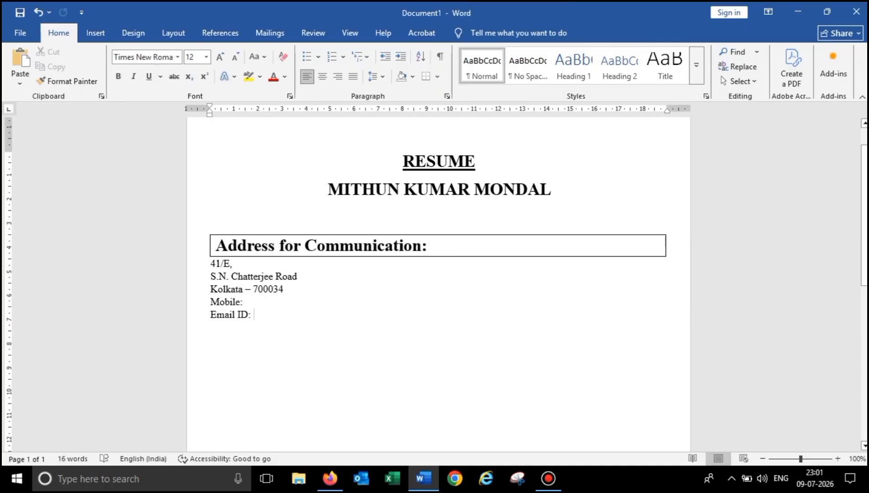
key("Return")
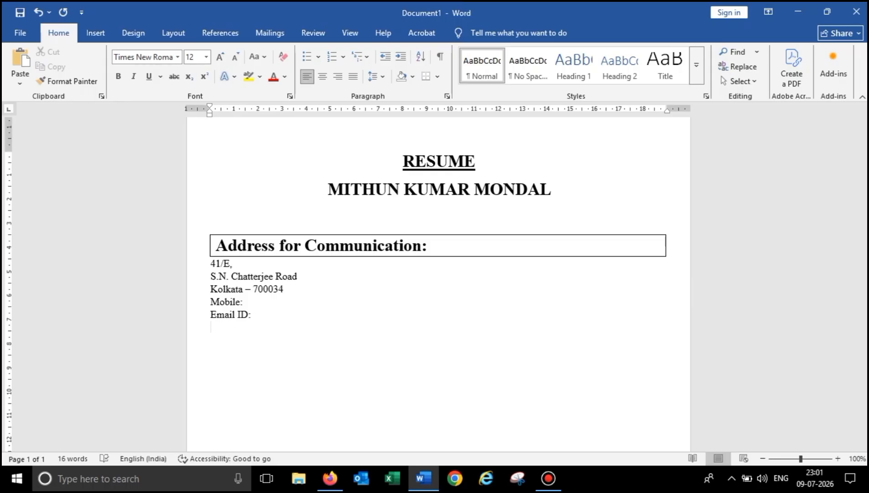
key("ctrl+v")
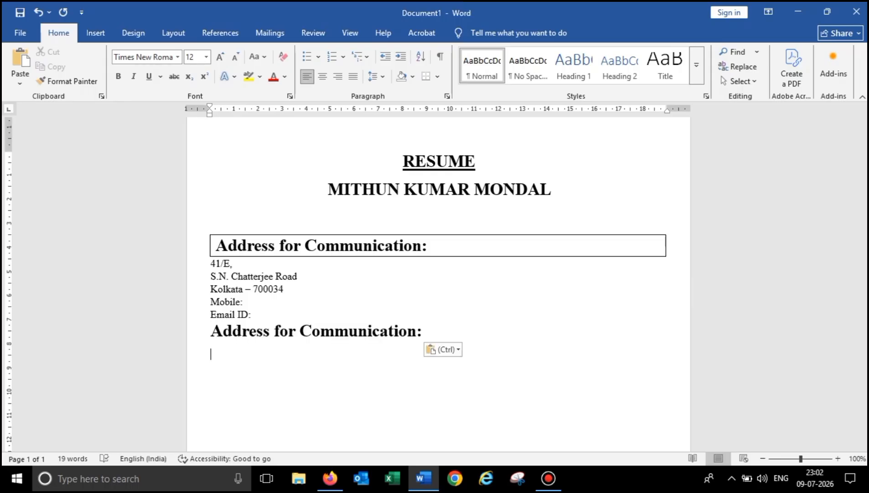
key("ctrl+z")
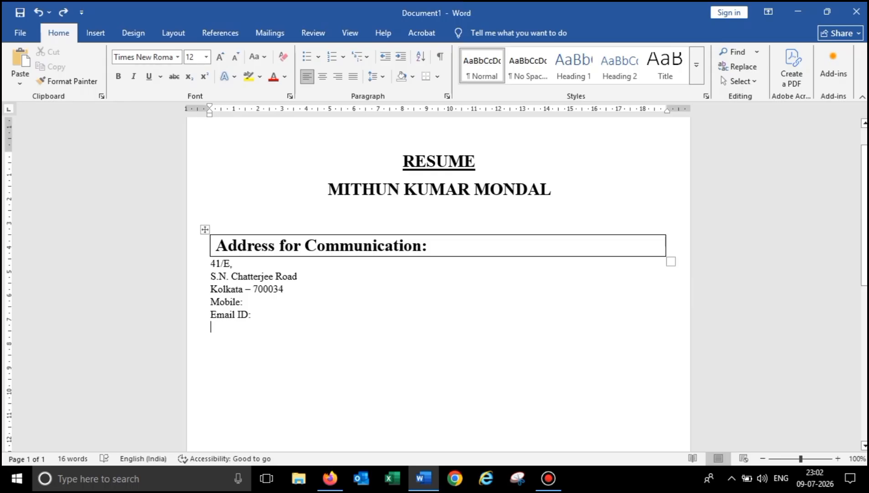
left_click(205, 229)
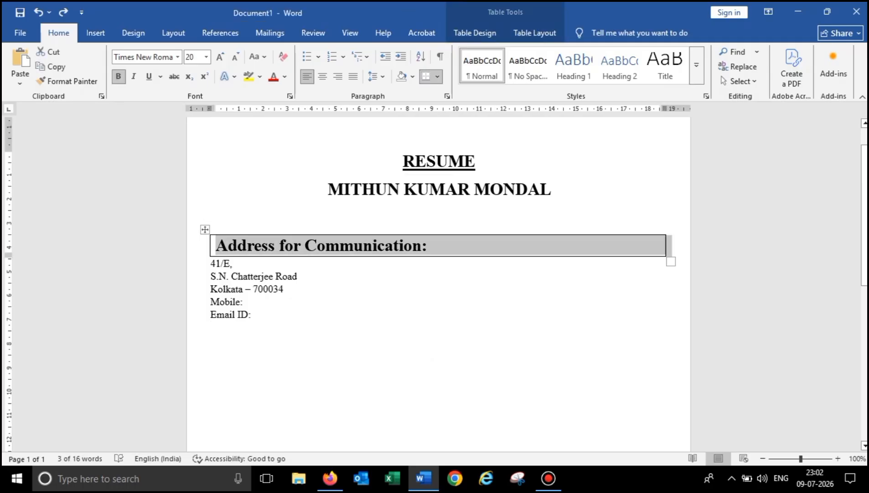
left_click(228, 326)
key("ctrl+v")
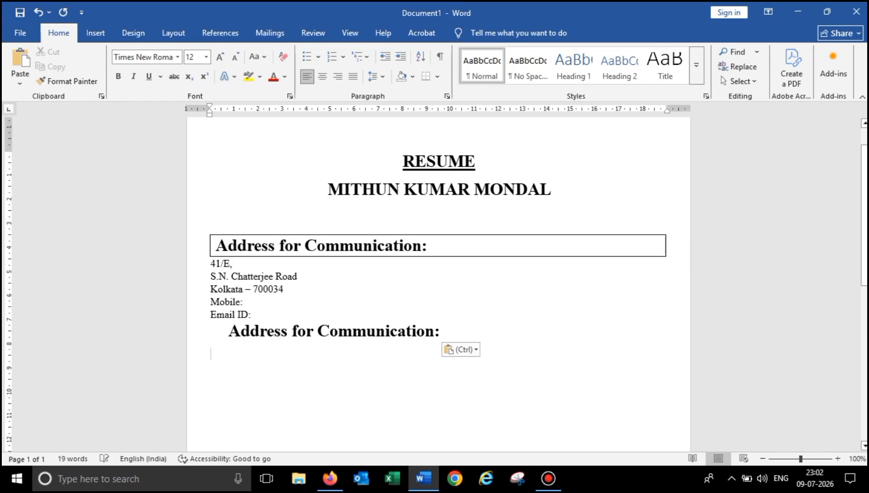
key("ctrl+z")
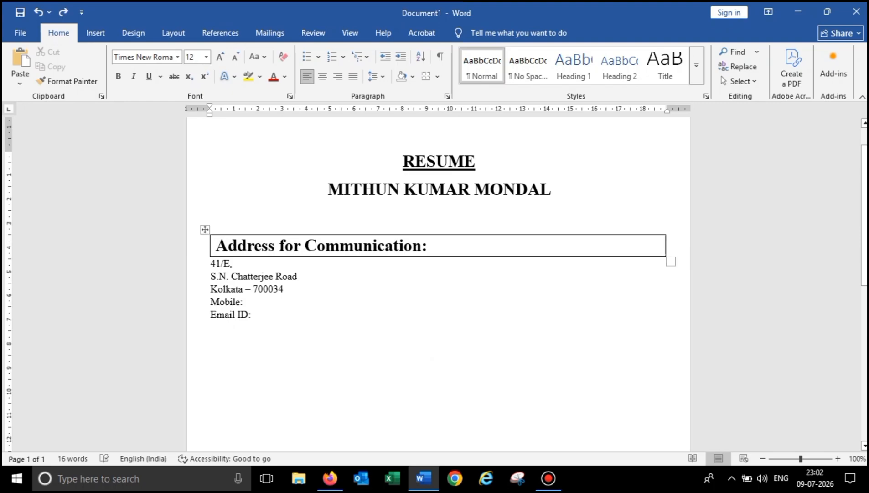
left_click(205, 229)
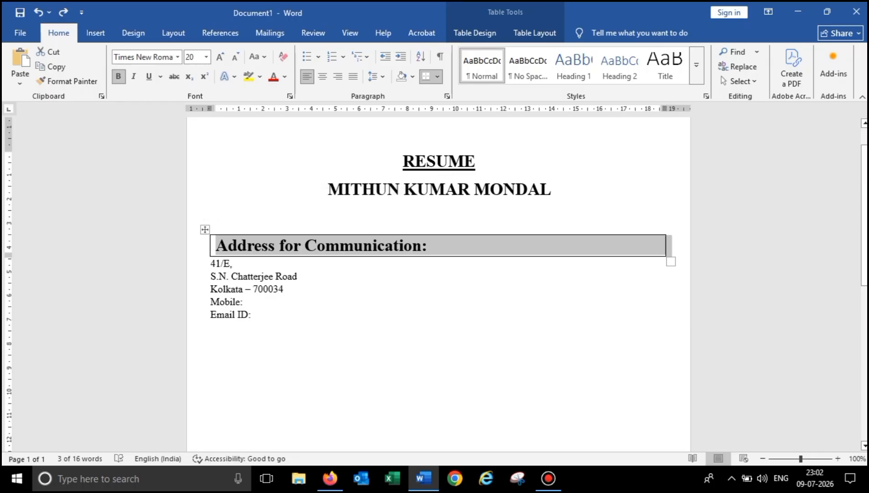
left_click(228, 327)
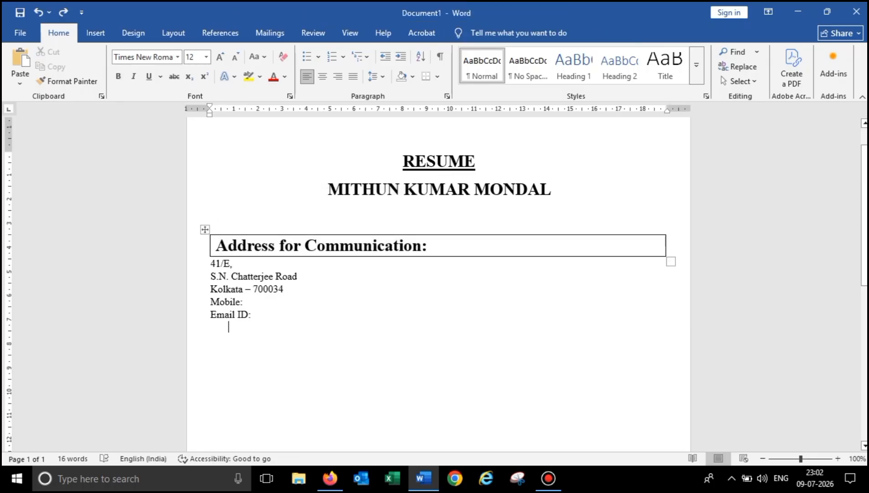
left_click(205, 229)
key("ctrl+c")
left_click(205, 230)
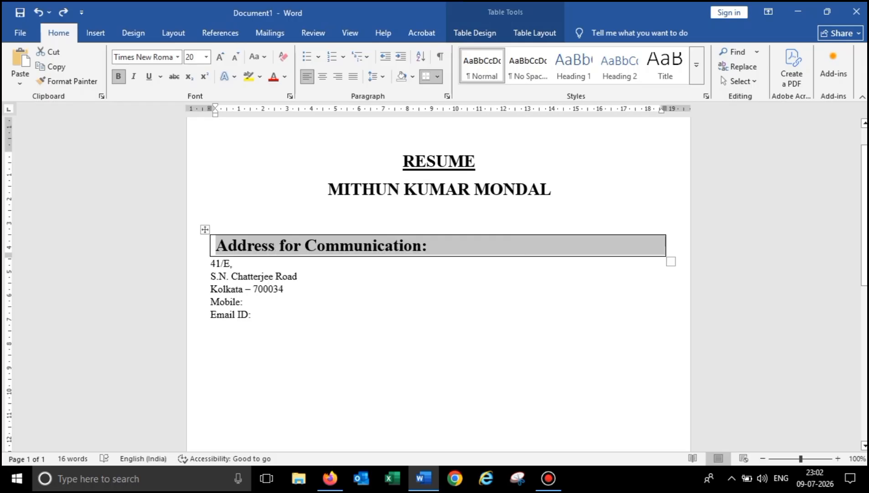
key("ctrl+v")
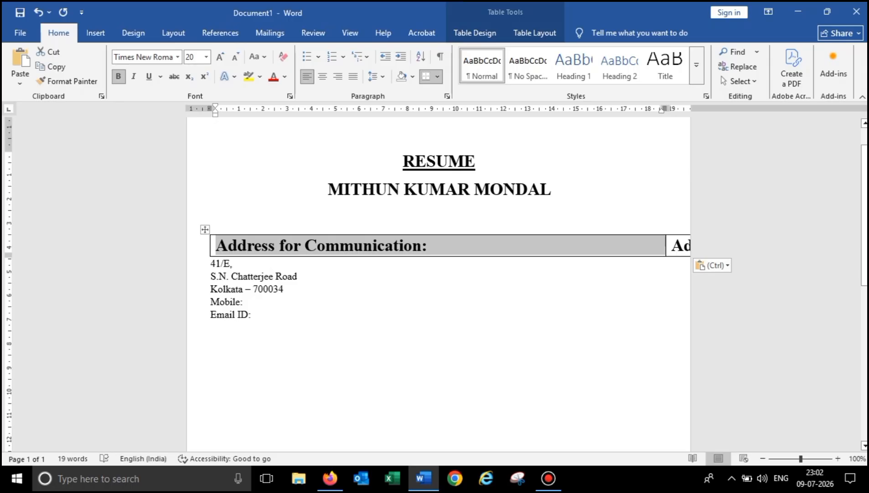
key("ctrl+z")
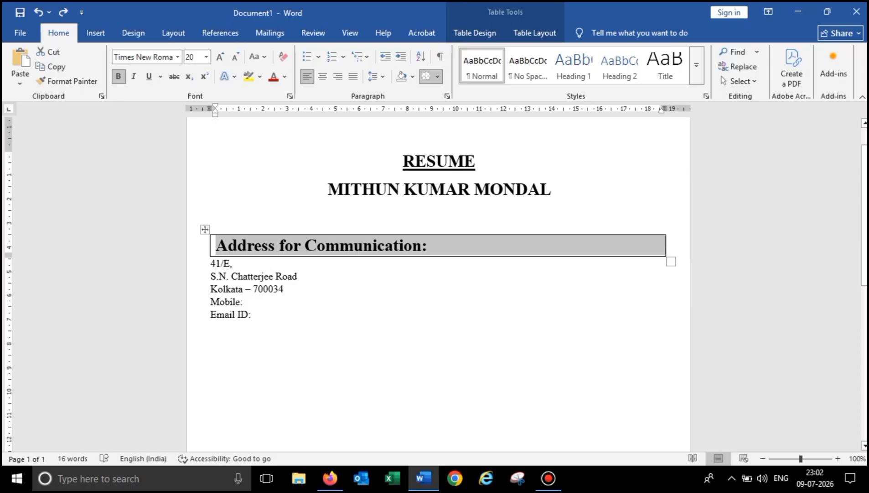
left_click(229, 327)
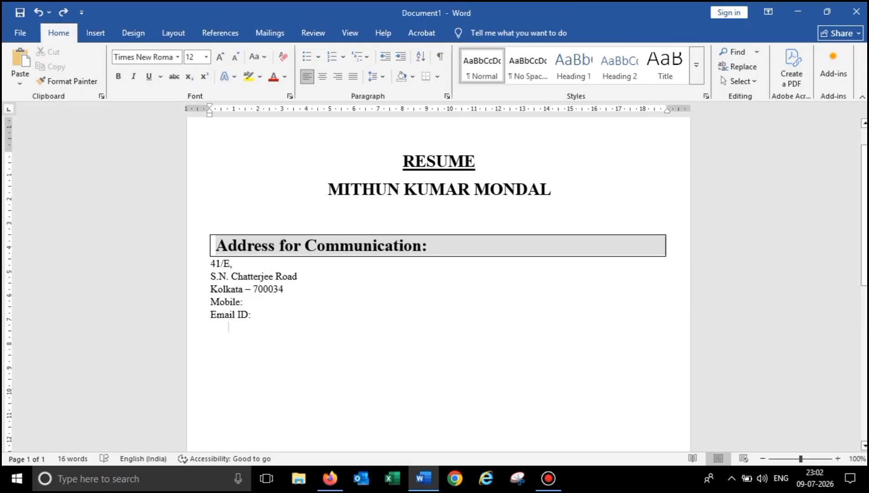
- Insert a one-cell table below the address and type 'Objective:' in it
left_click(95, 33)
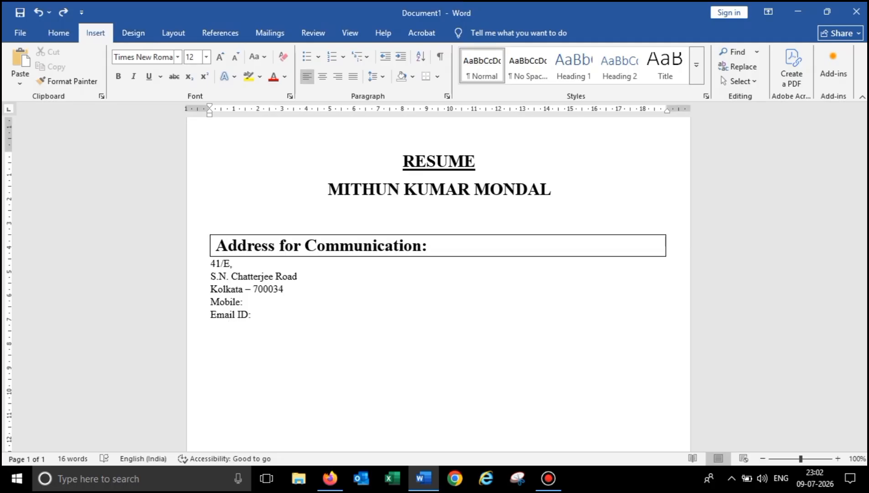
left_click(94, 66)
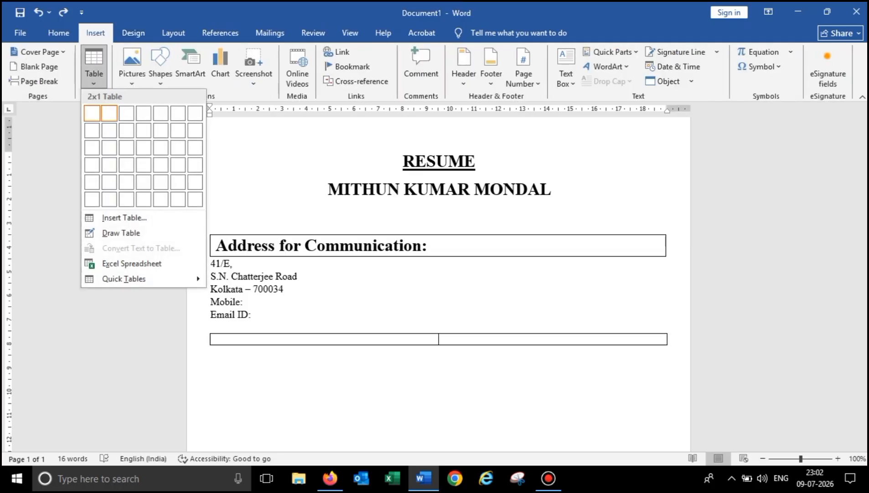
left_click(92, 113)
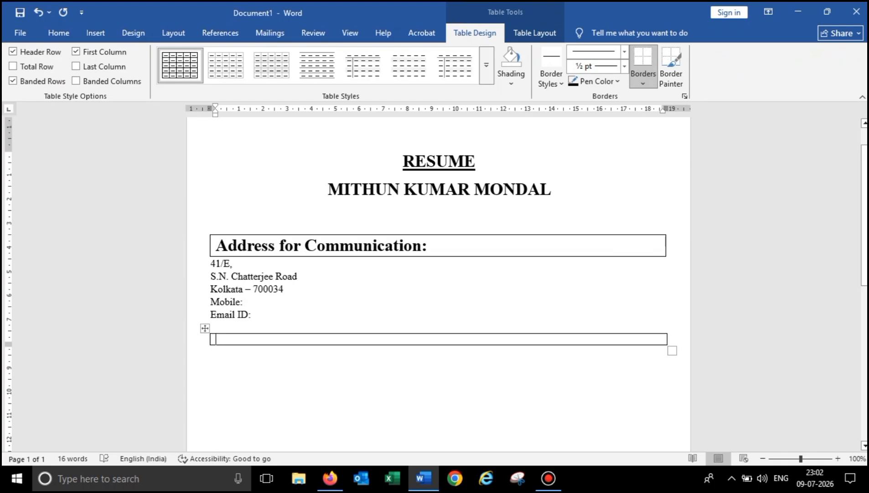
type("O")
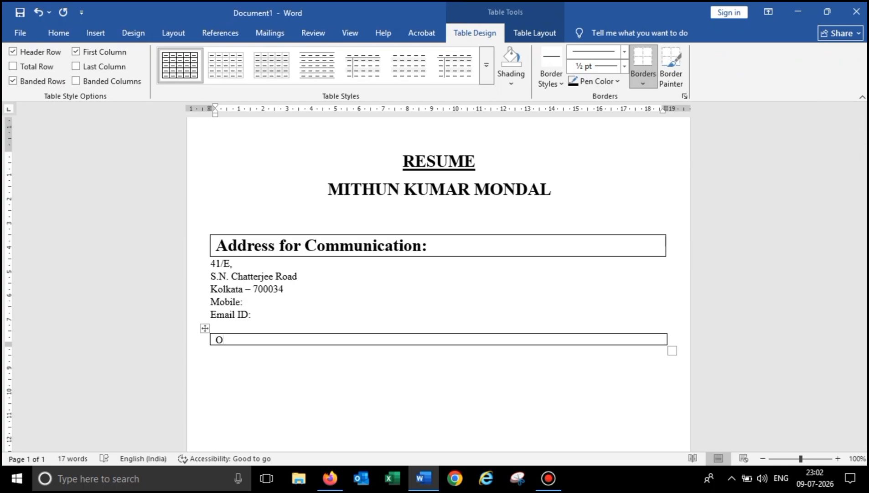
type("bjective:")
- Make 'Objective:' bold and make its box slightly taller
key("ctrl+a")
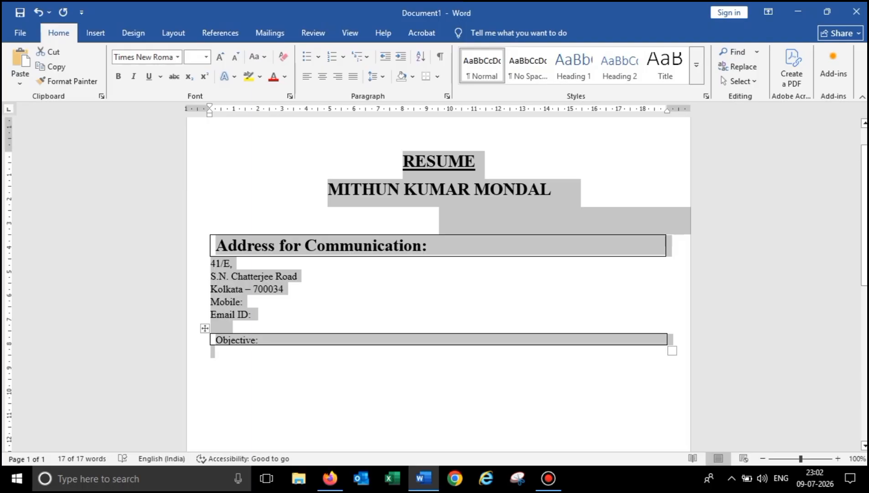
left_click(259, 340)
left_click_drag(259, 340, 215, 340)
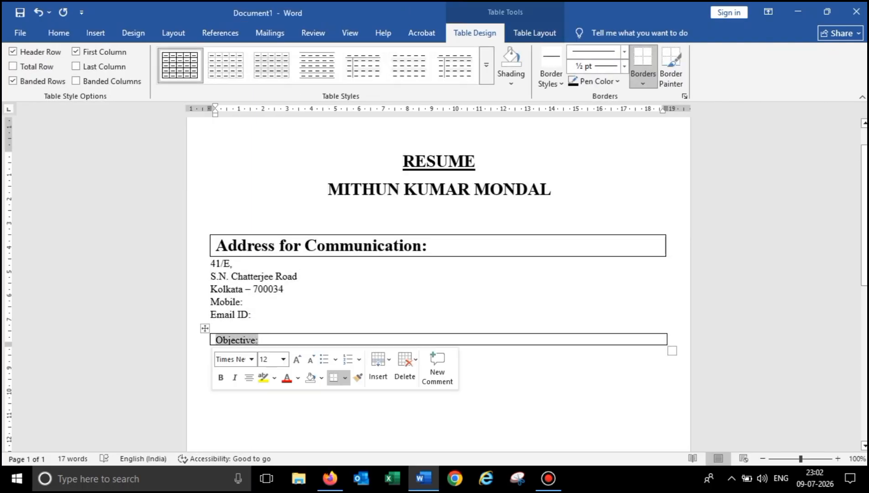
left_click(58, 32)
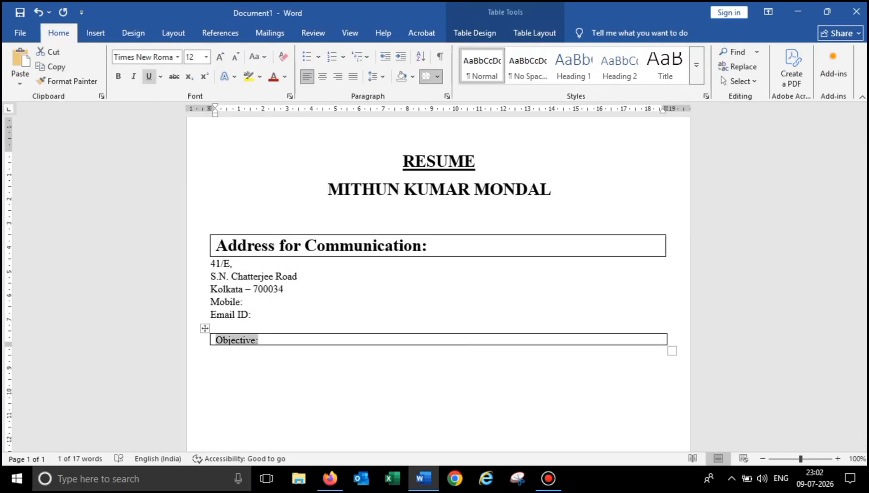
left_click(118, 77)
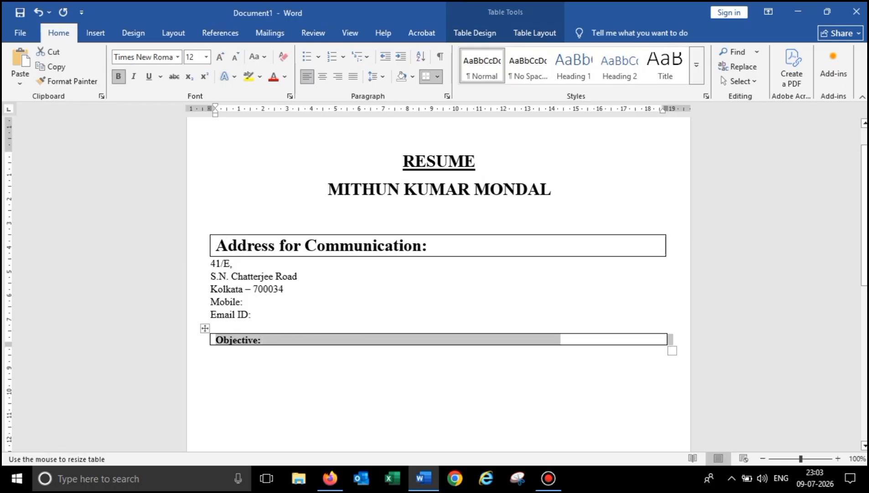
mouse_move(673, 351)
left_mouse_down()
mouse_move(672, 365)
mouse_move(672, 358)
left_mouse_up()
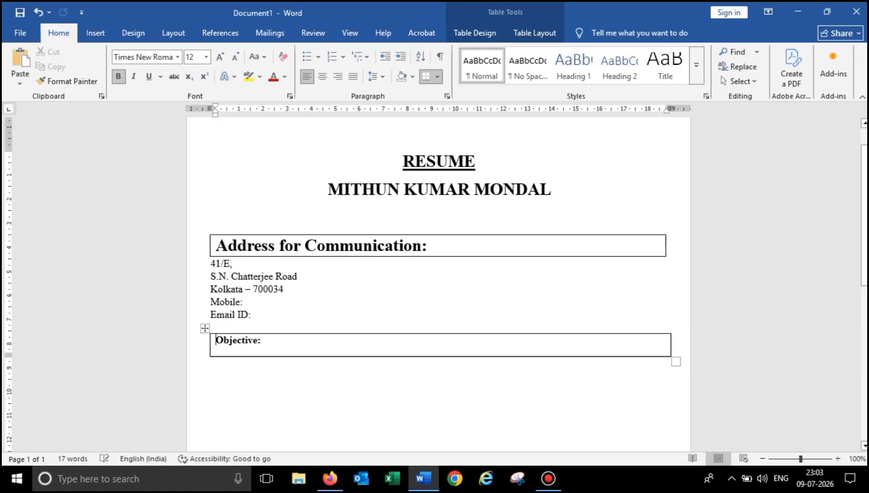
- Enlarge 'Objective:' to 20 pt to match the address heading
left_click_drag(216, 340, 261, 340)
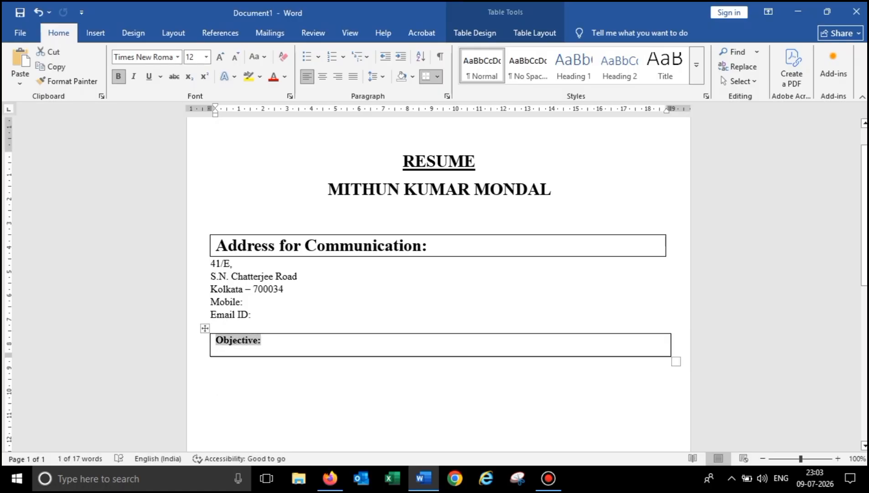
left_click_drag(216, 245, 304, 245)
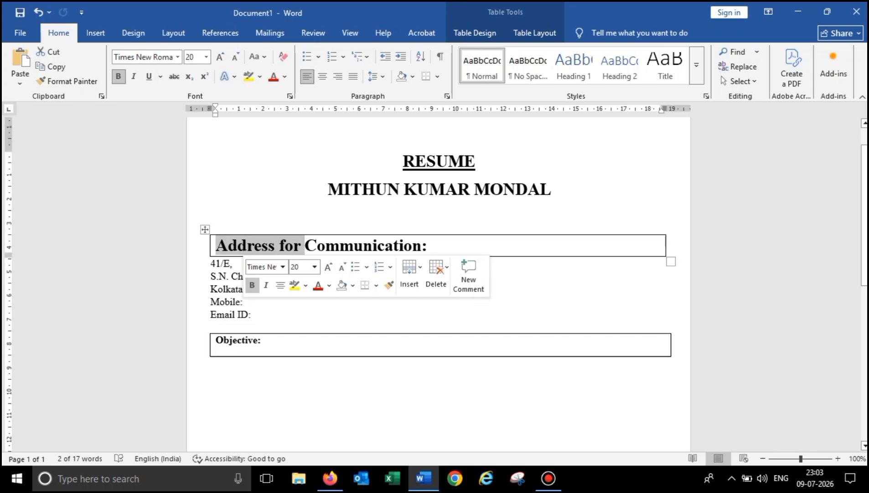
left_click_drag(261, 339, 216, 340)
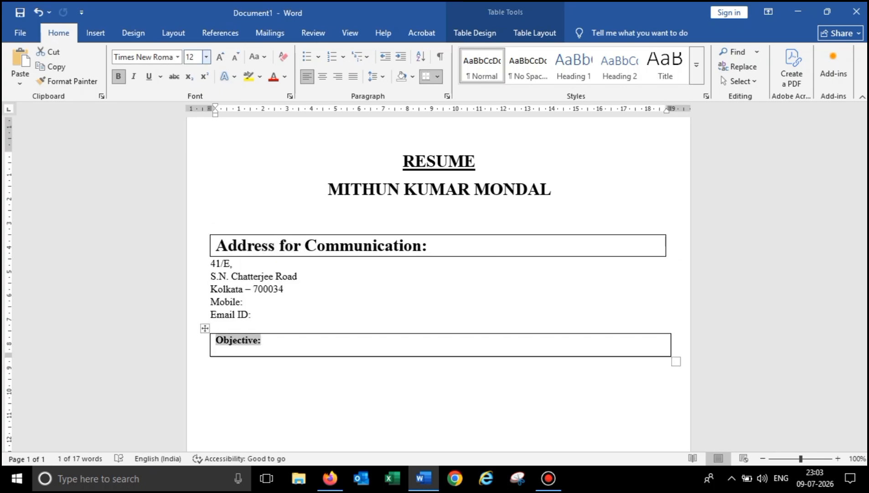
left_click(219, 57)
left_click(220, 57)
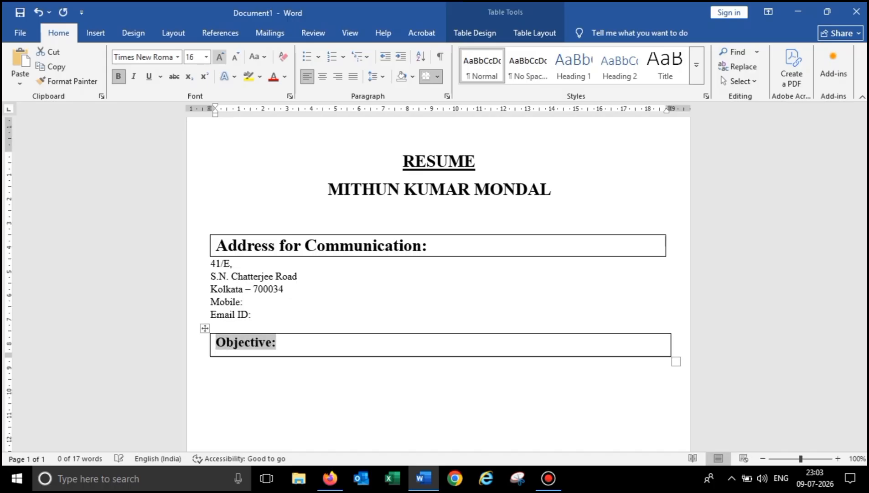
left_click(194, 57)
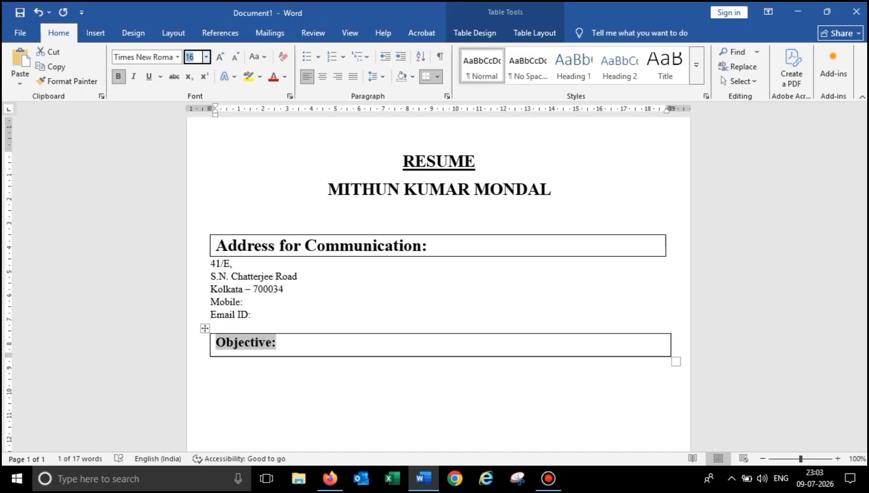
type("20")
key("Return")
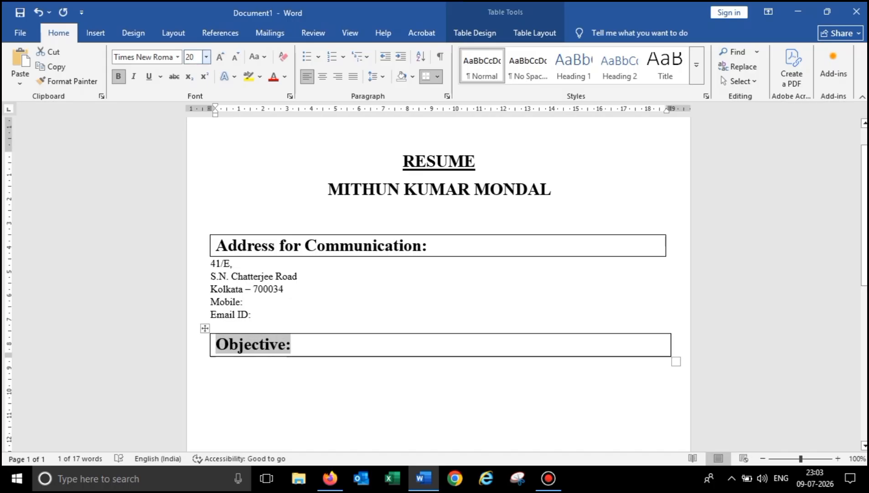
left_click(211, 364)
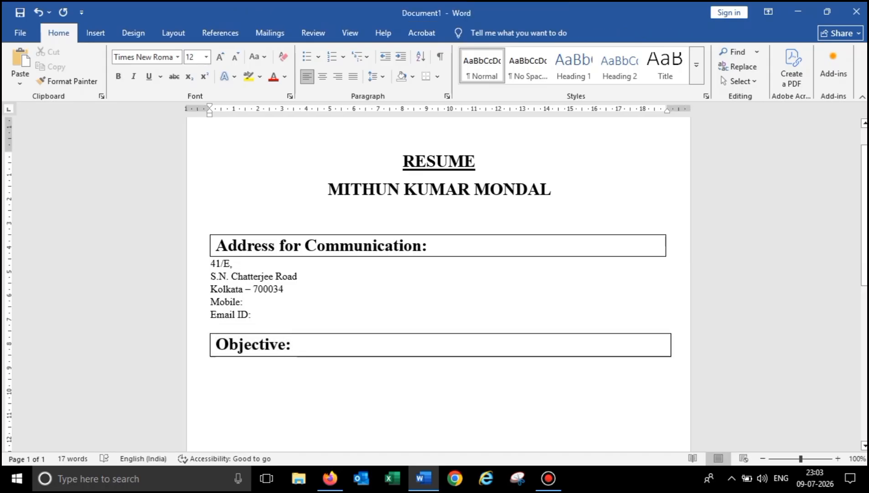
- Type the objective sentence about reaching professional goals, ending 'experience and education.'
type("Will re")
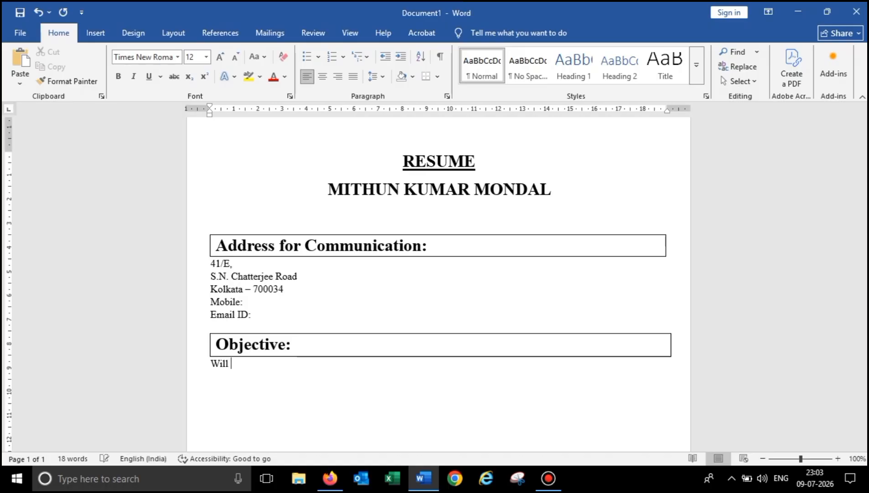
type("ach the Profe")
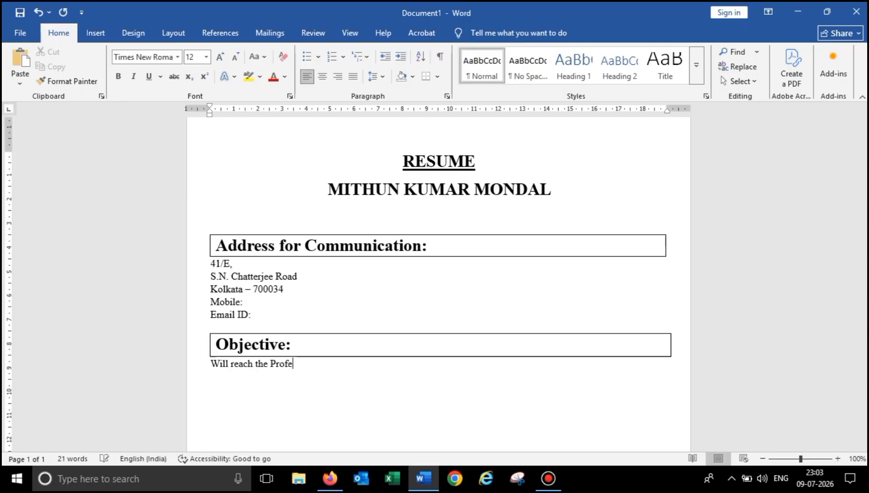
type("ssional go")
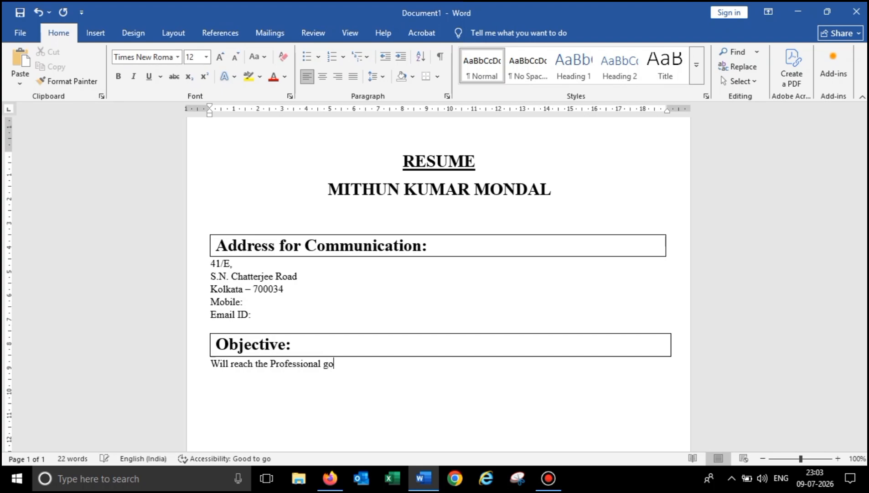
type("als and maximize")
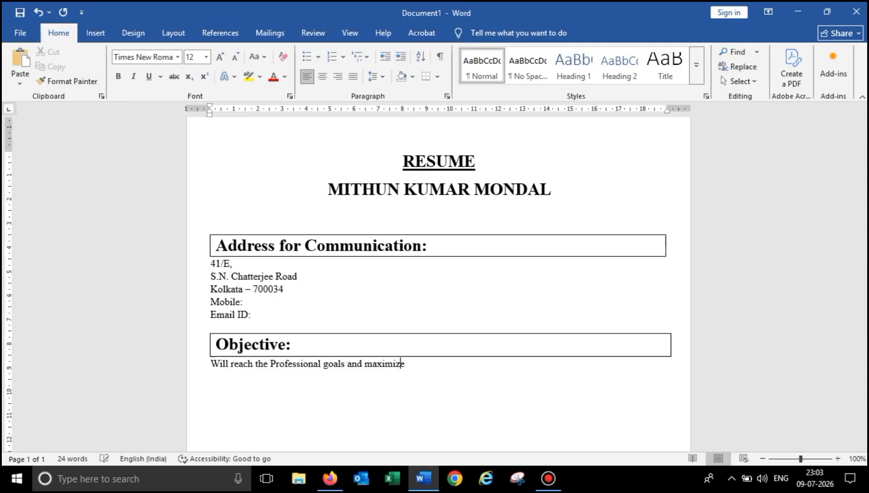
type(" the profitabi")
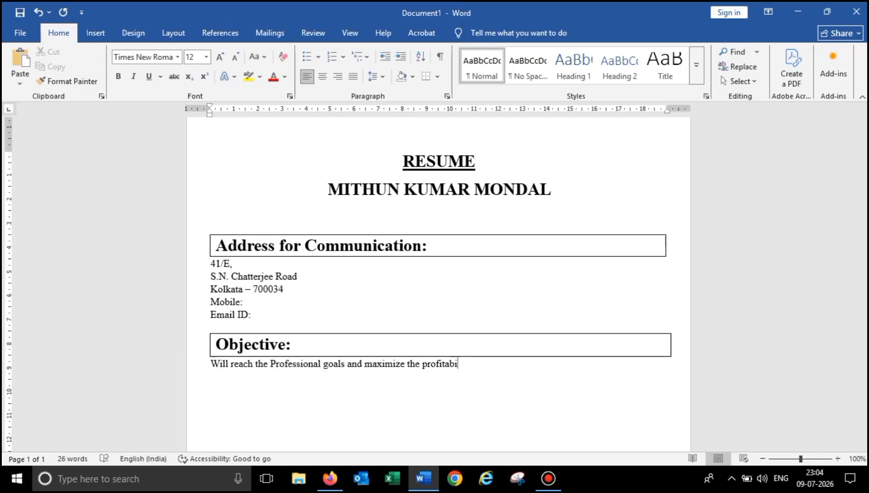
type("tily of my")
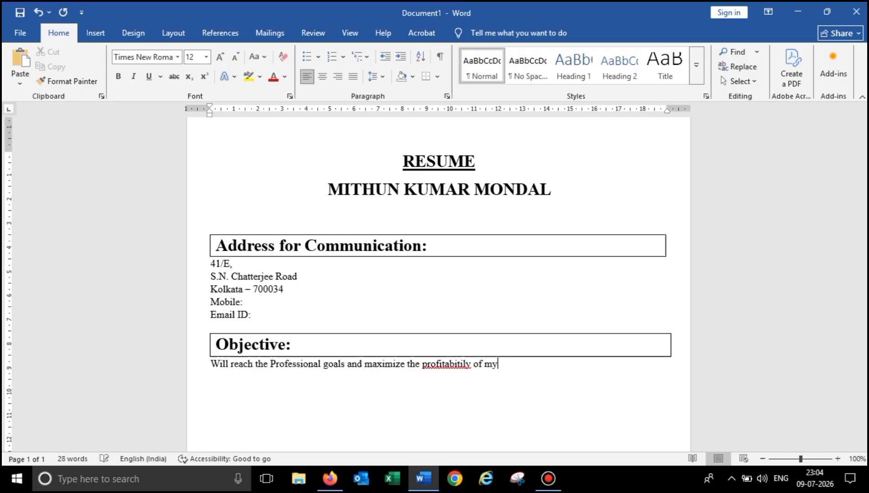
type(" or")
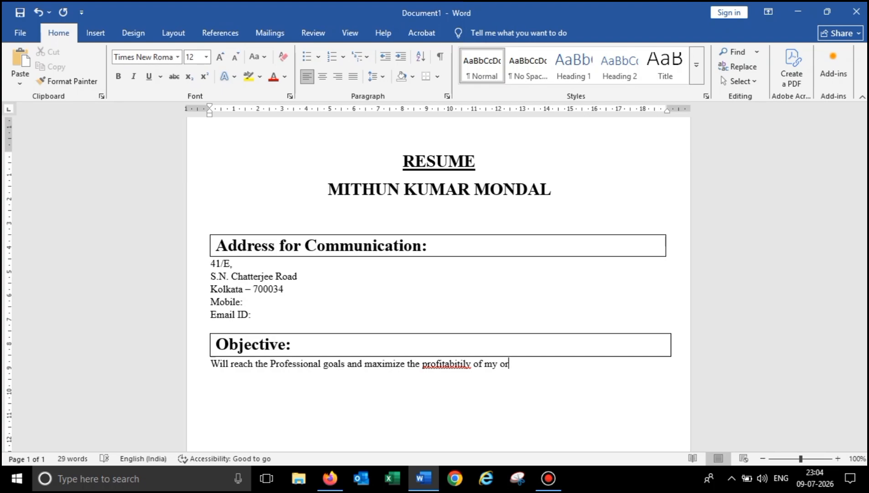
type("ganization, utili")
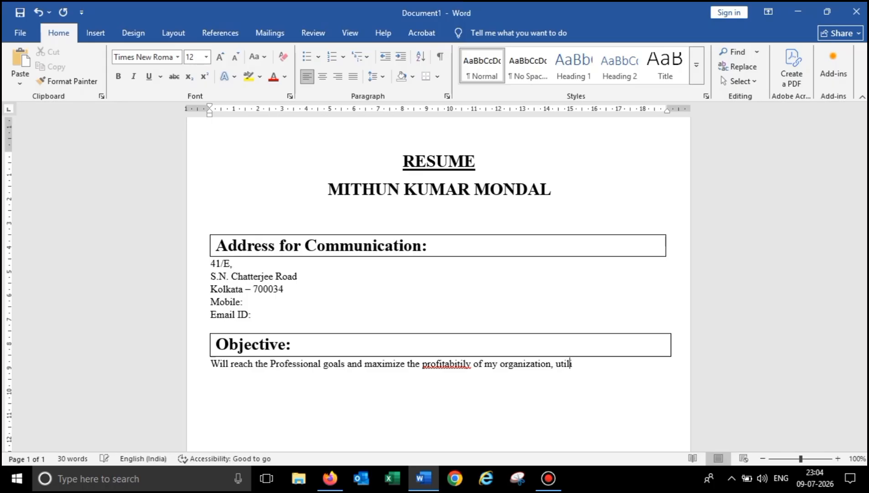
type("zing my effiency")
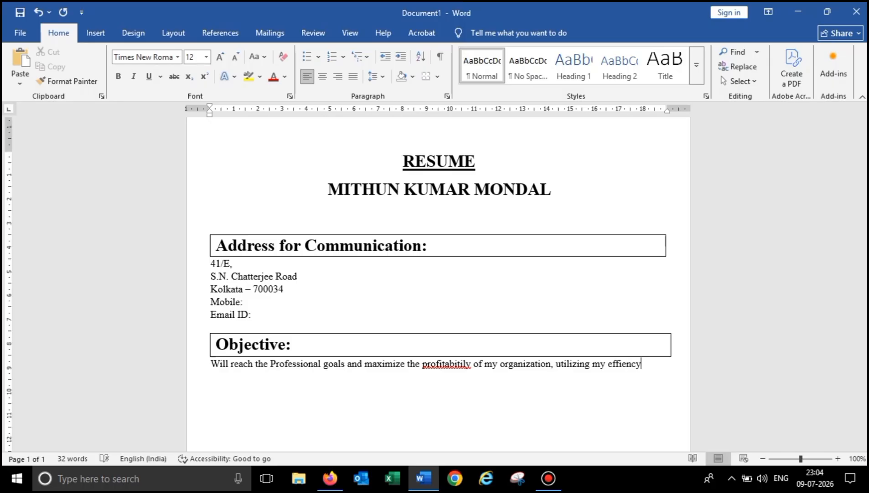
type(" Protentiality, e")
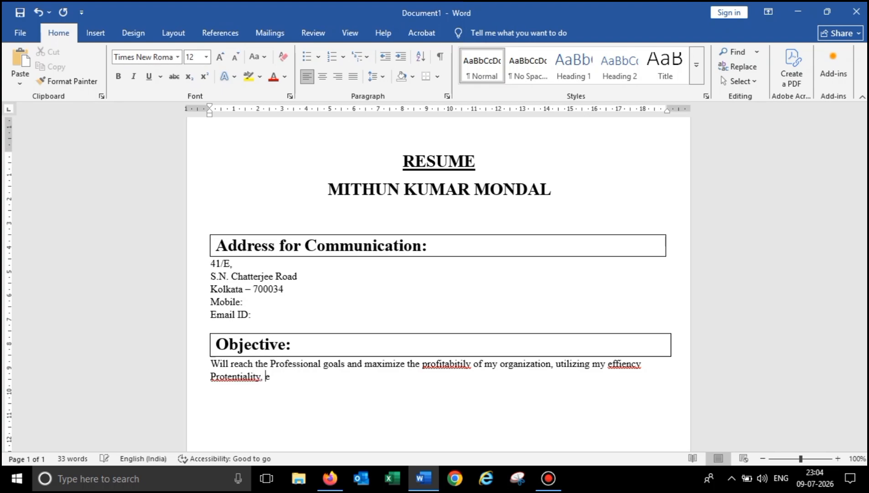
type("xperience and educ")
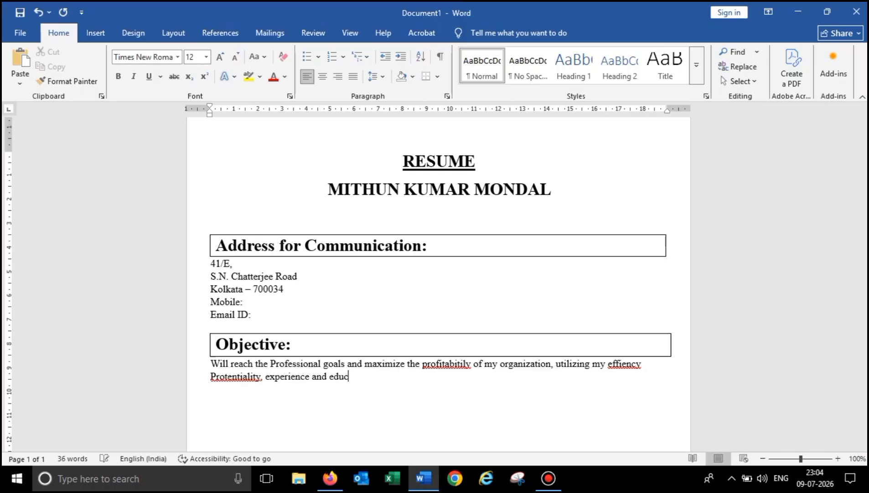
type("ation.")
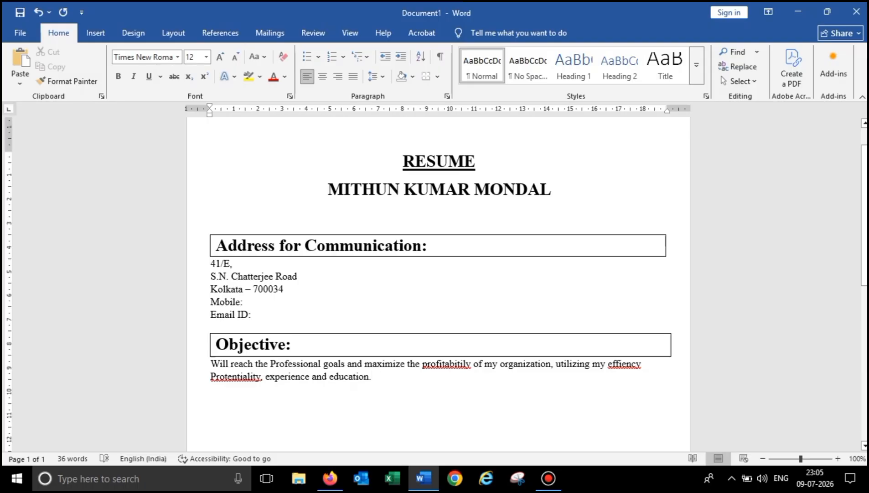
- Correct the misspellings to 'profitability', 'efficiency' and 'Potentiality' in the Objective text
left_click(455, 363)
right_click(455, 364)
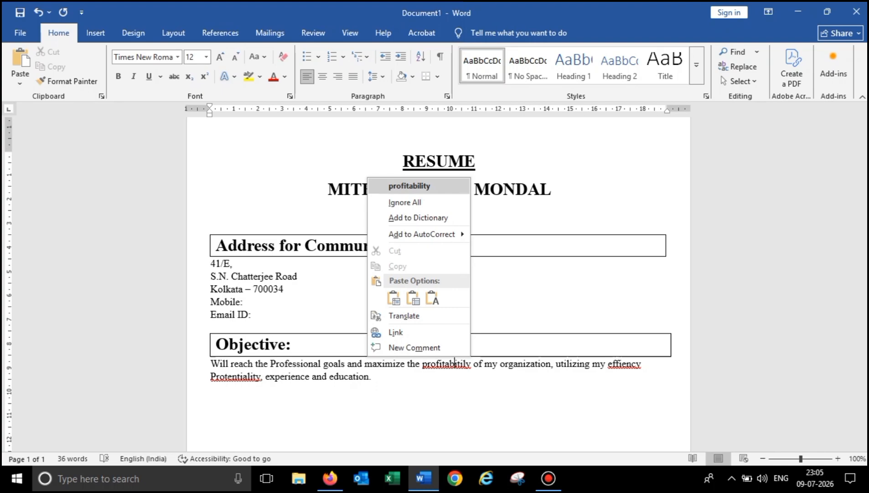
left_click(409, 186)
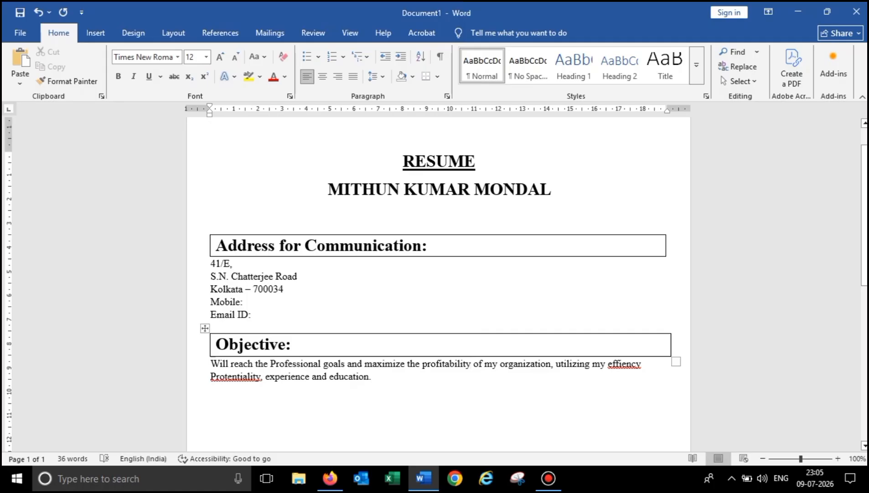
right_click(631, 364)
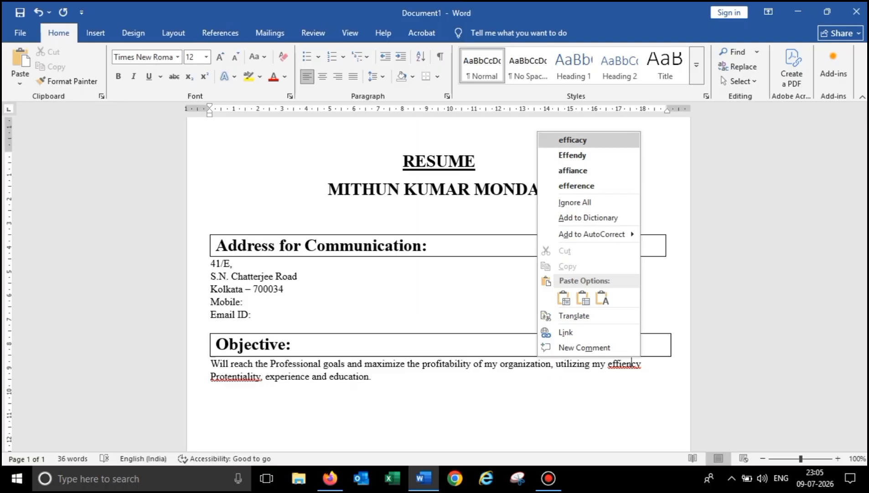
key("Down")
key("Down")
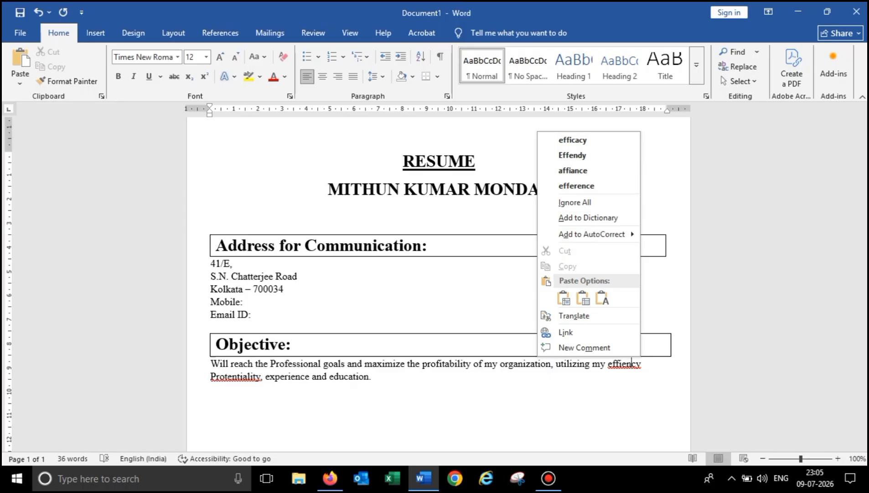
key("Escape")
left_click(622, 364)
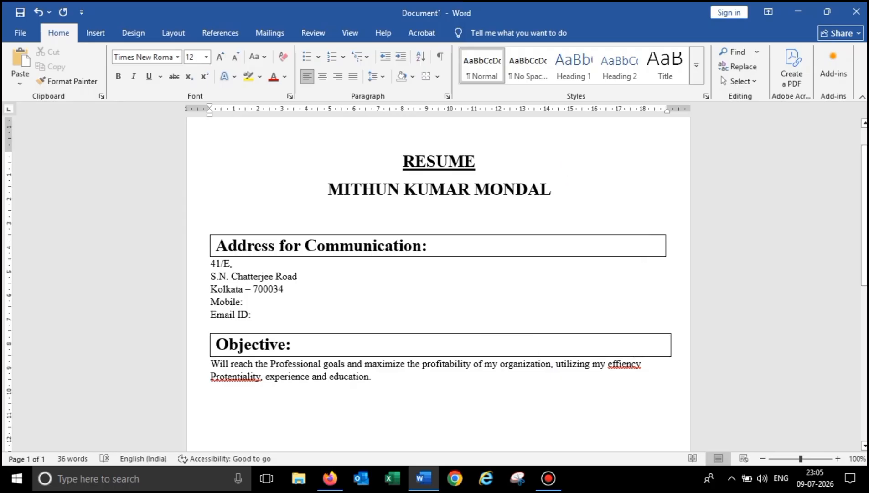
type("ci")
right_click(232, 376)
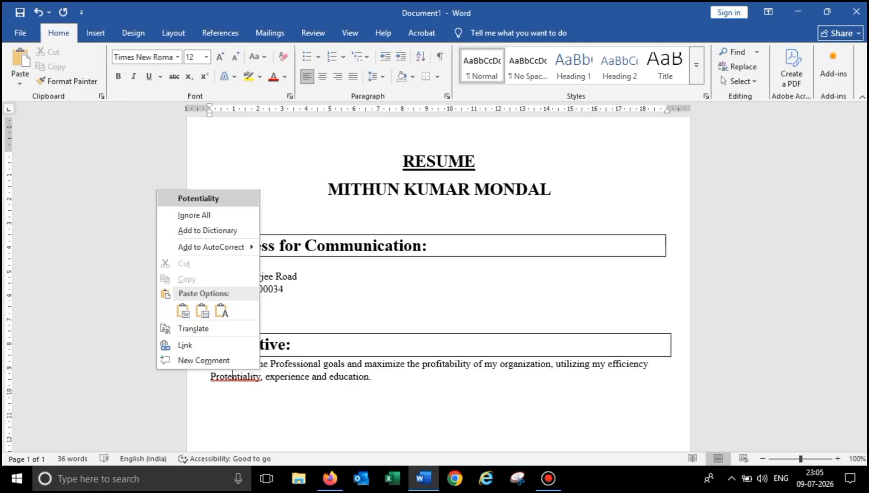
left_click(199, 198)
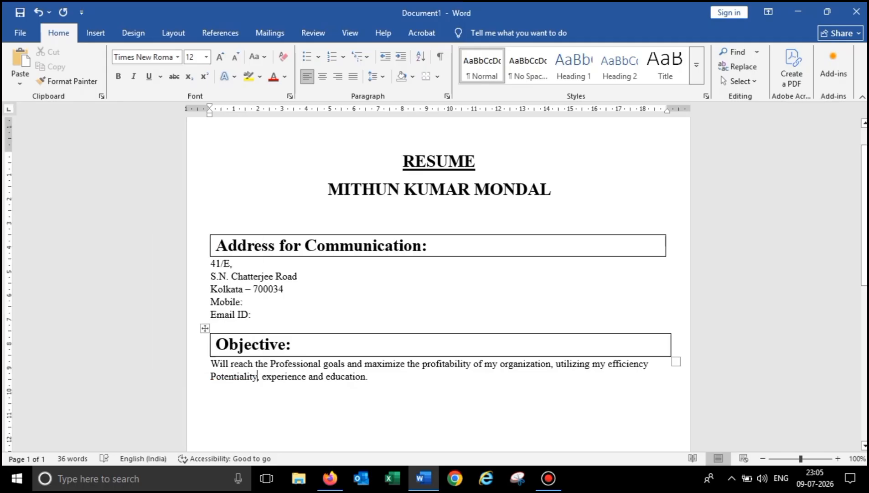
left_click(371, 376)
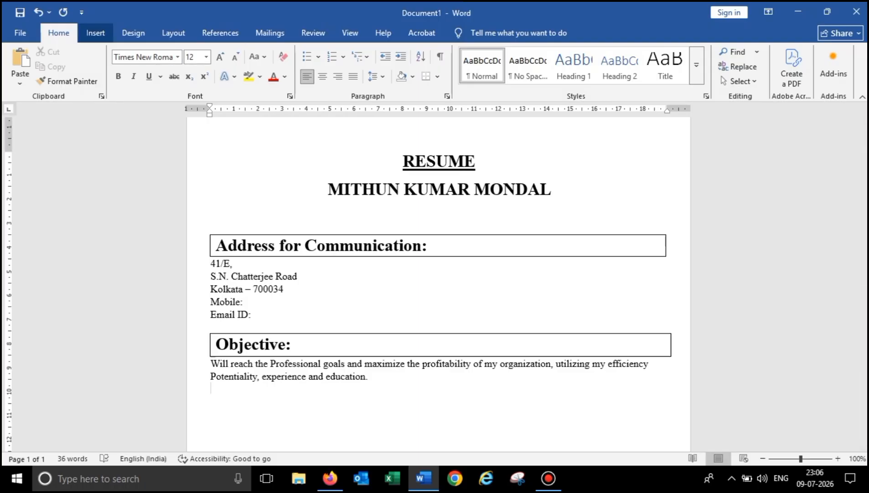
- Insert a 1x1 table below the Objective text and type 'Professional Qualification:' in its cell
left_click(95, 33)
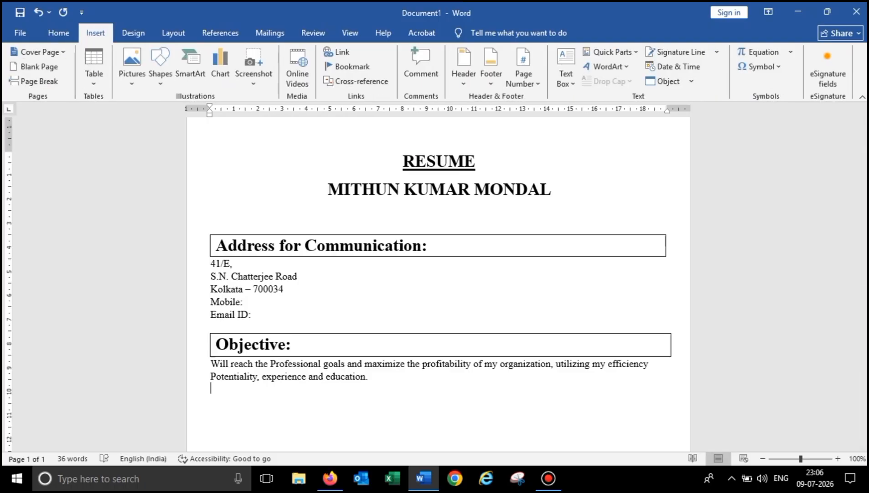
left_click(94, 63)
left_click(91, 113)
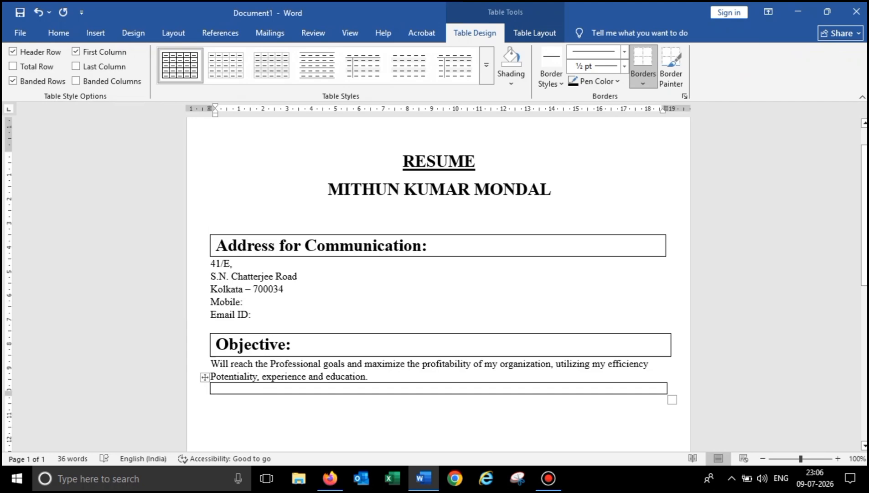
type("P")
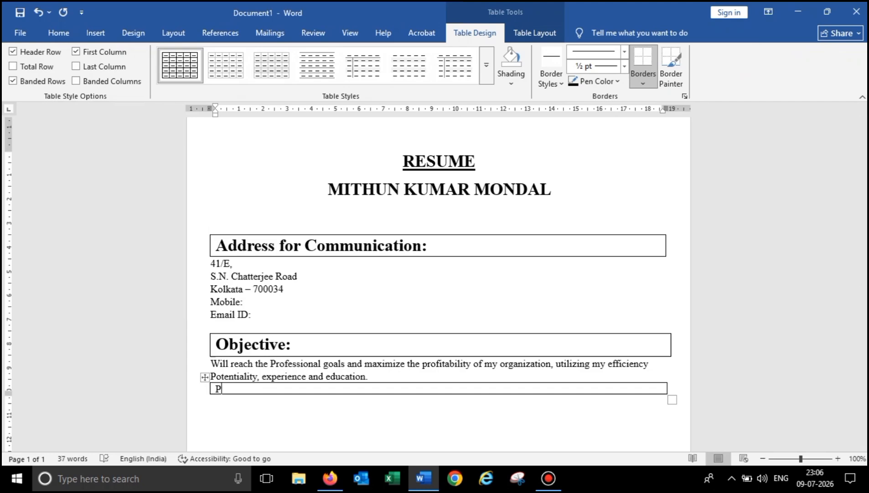
type("rofessional Qu")
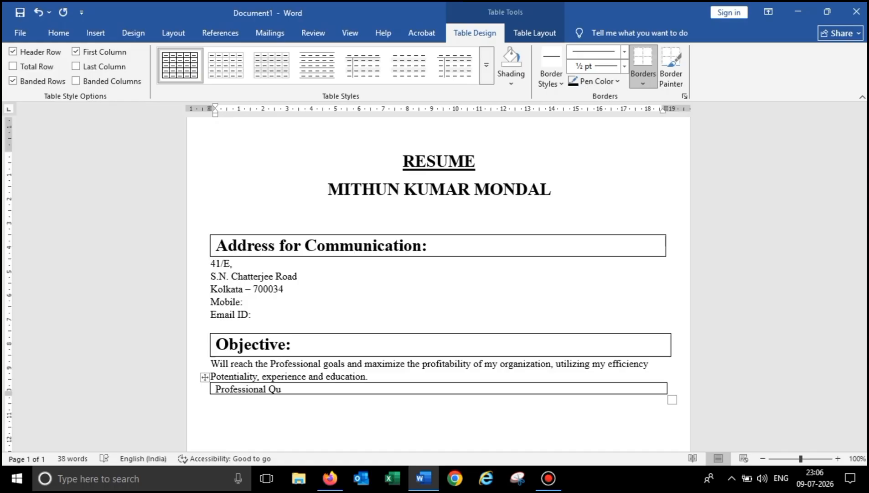
type("alification:")
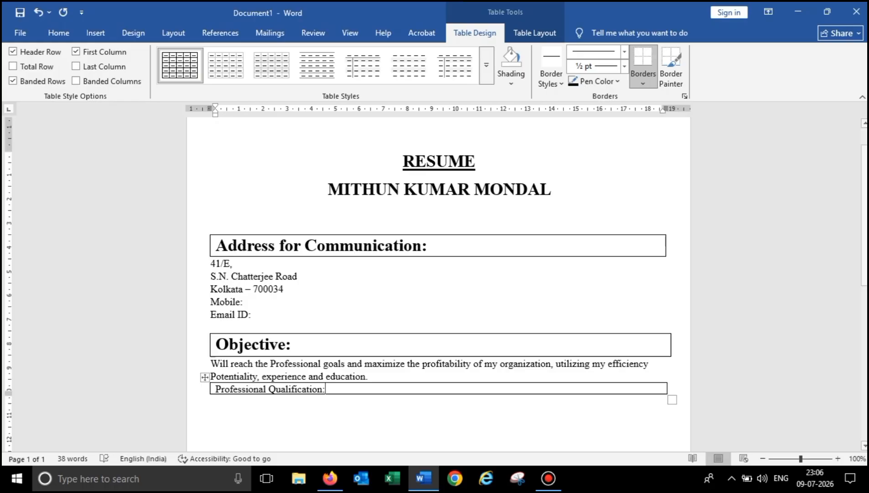
- Make the 'Professional Qualification:' heading bold at 20 pt, then continue below the box
key("ctrl+a")
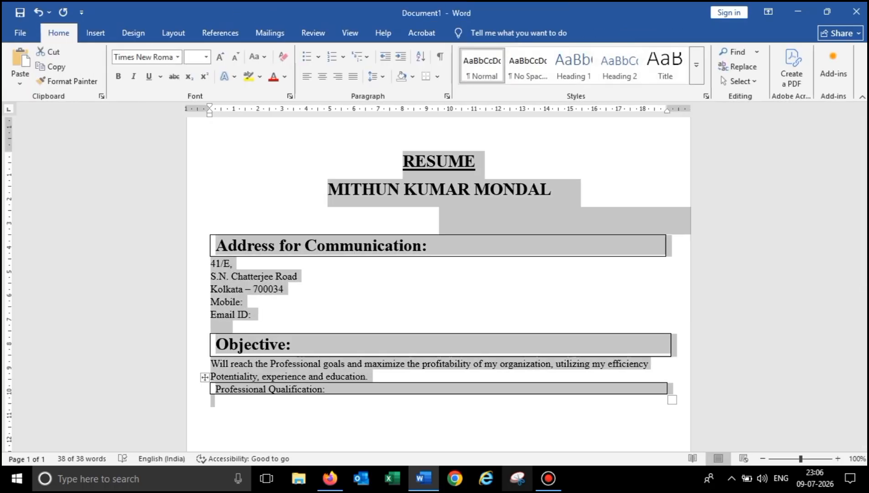
left_click(327, 389)
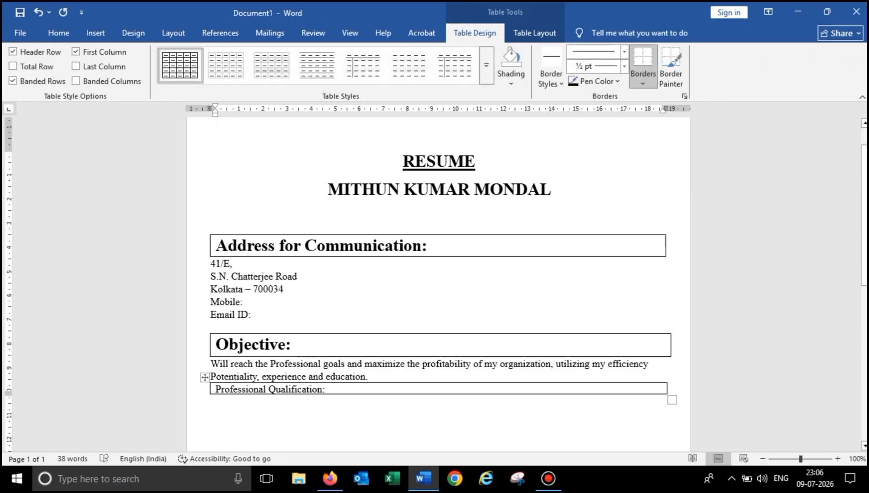
left_click_drag(326, 388, 212, 388)
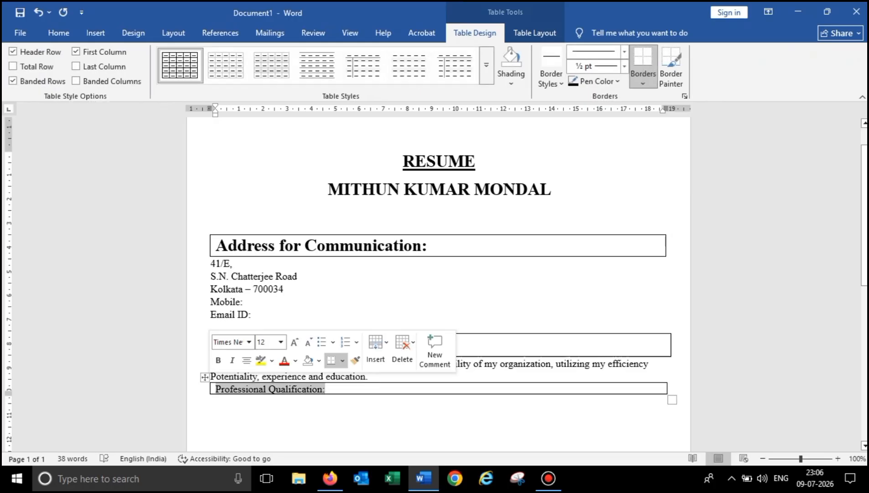
left_click(59, 33)
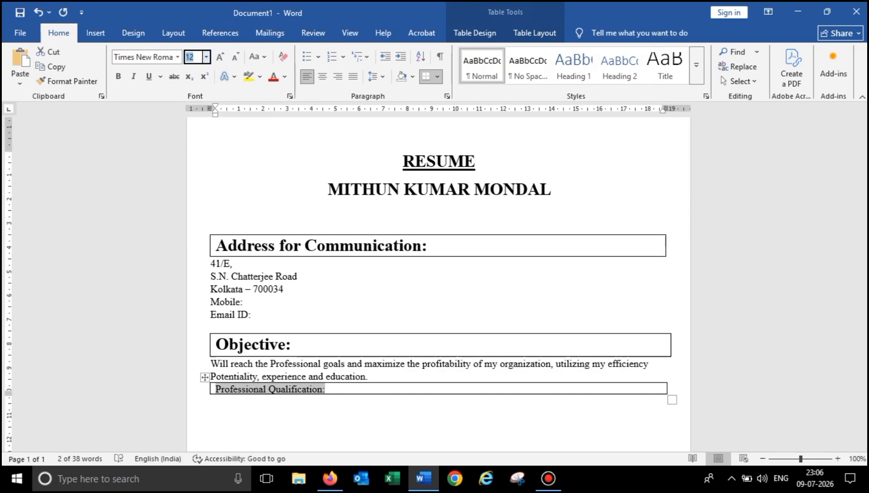
key("BackSpace")
key("BackSpace")
type("20")
key("Return")
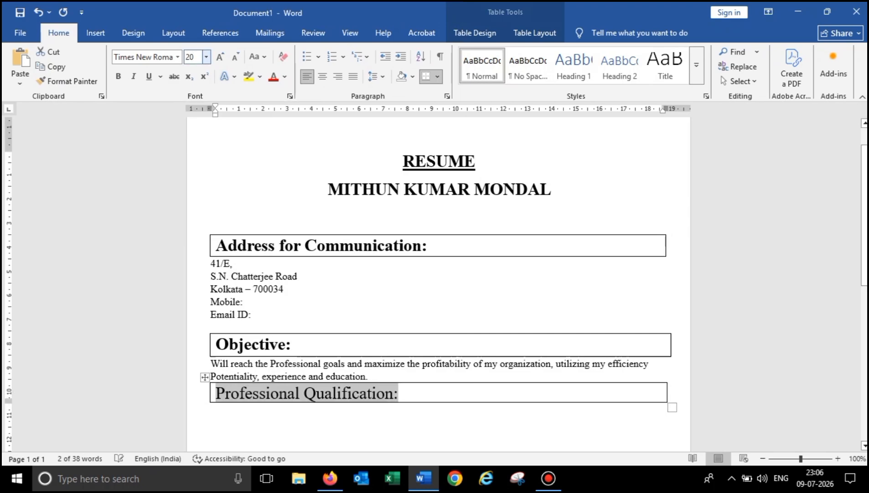
left_click(119, 76)
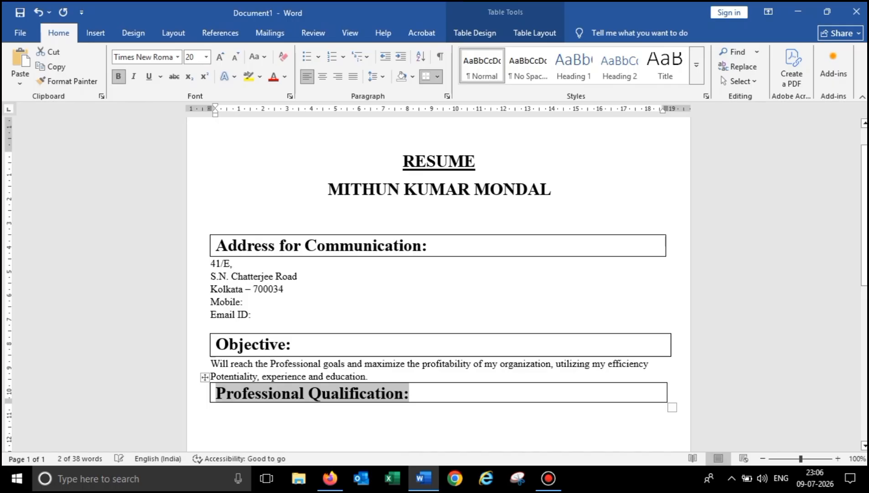
left_click(211, 409)
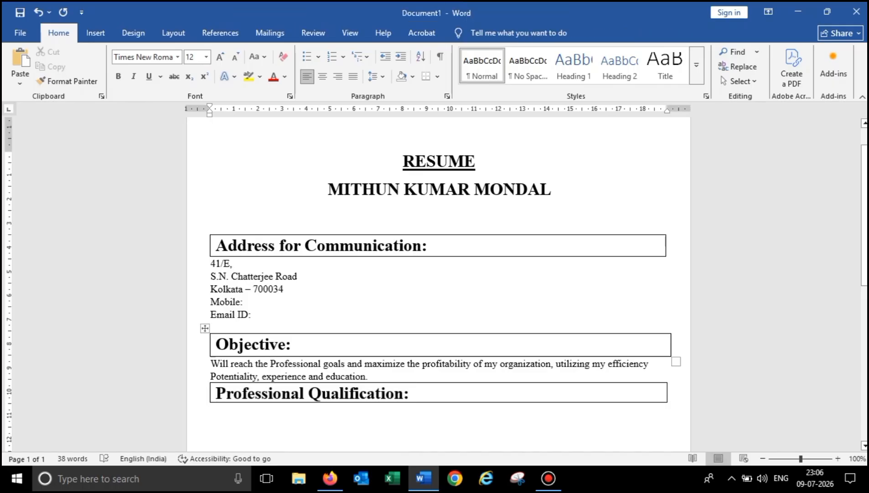
scroll(438, 282, "down", 3)
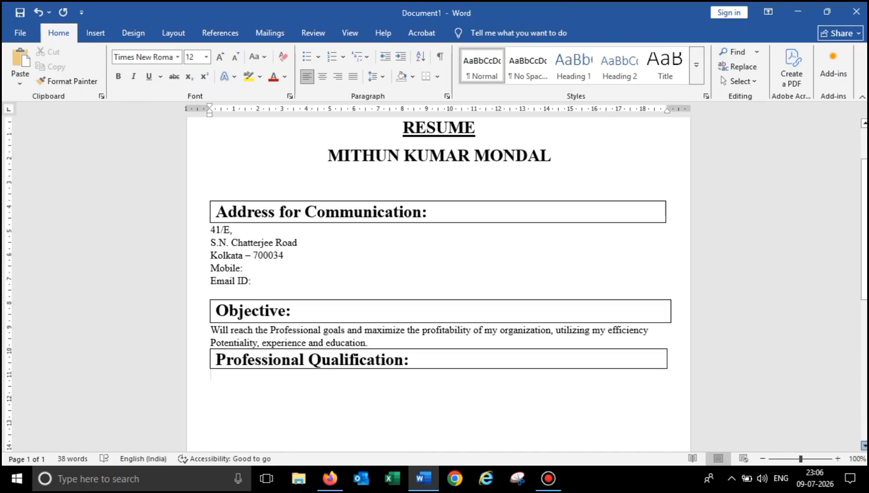
scroll(438, 283, "down", 1)
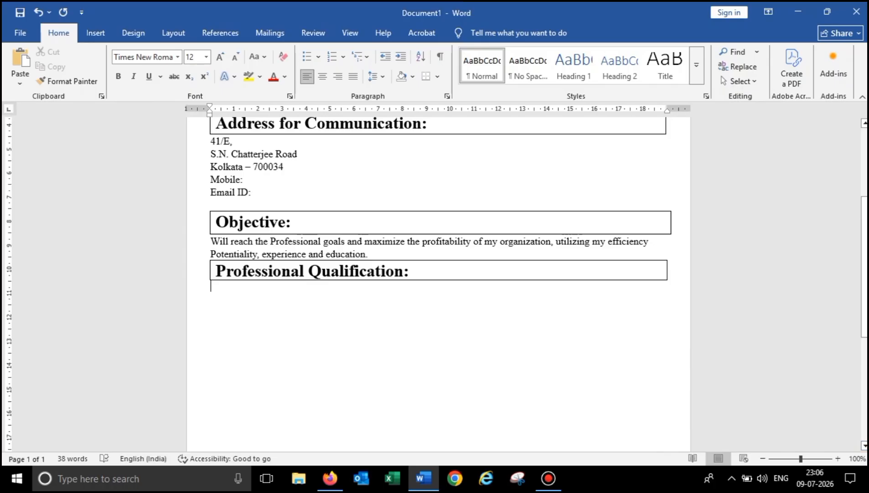
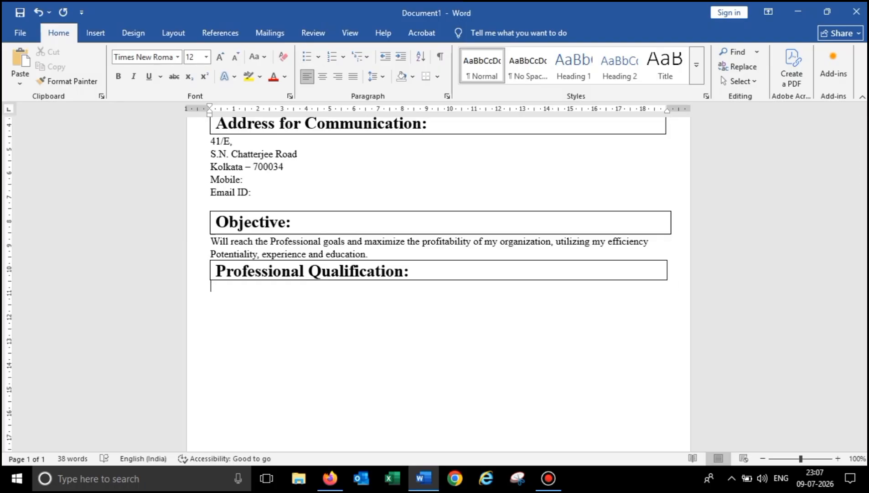
- Preview the Bullets, Numbering and Multilevel List galleries without applying any style
left_click(319, 56)
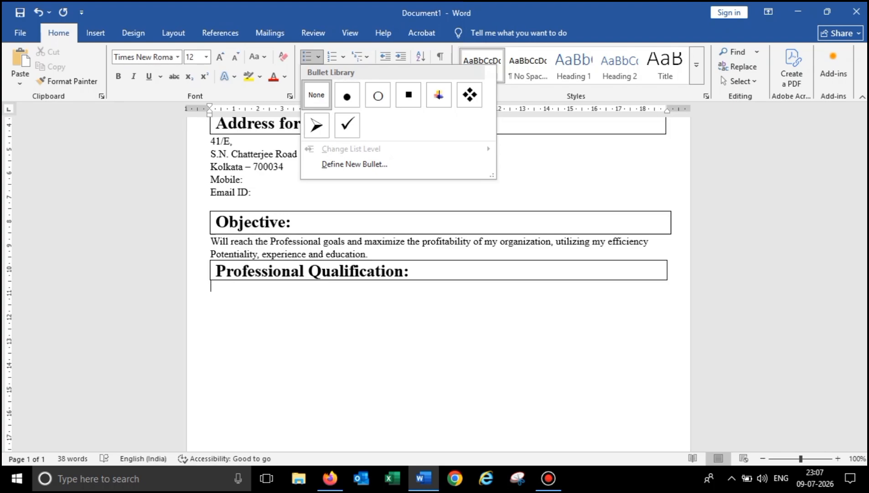
left_click(343, 58)
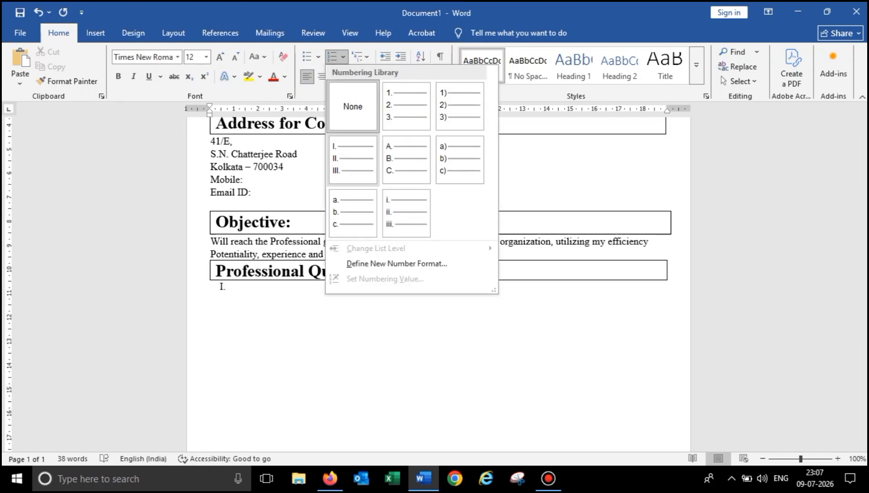
left_click(353, 106)
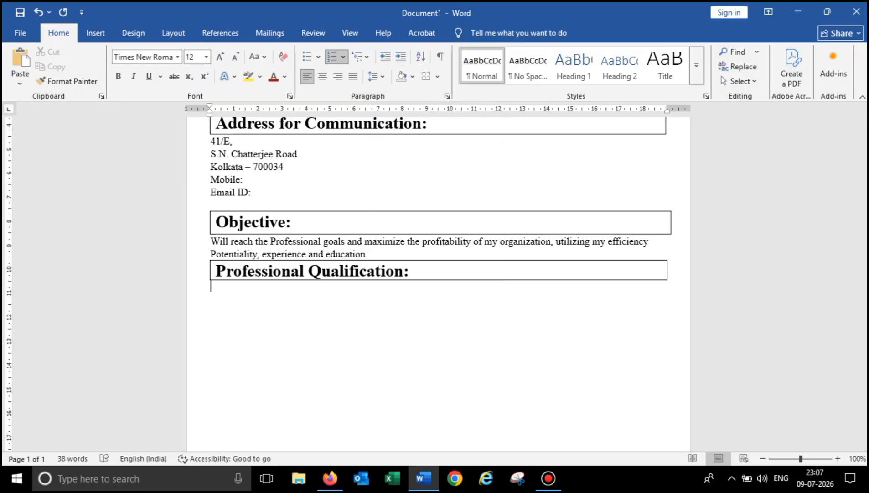
left_click(360, 57)
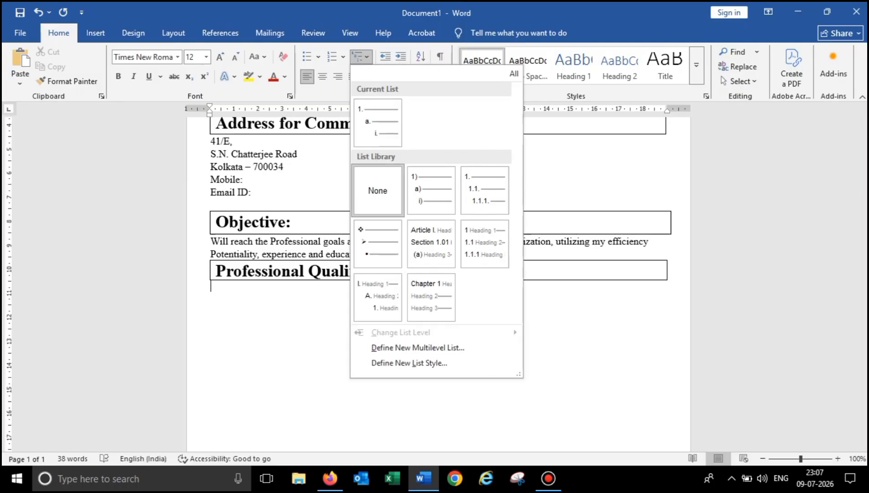
left_click(378, 190)
- Toggle bullets on and off twice, then start a numbered list on the empty line
left_click(308, 56)
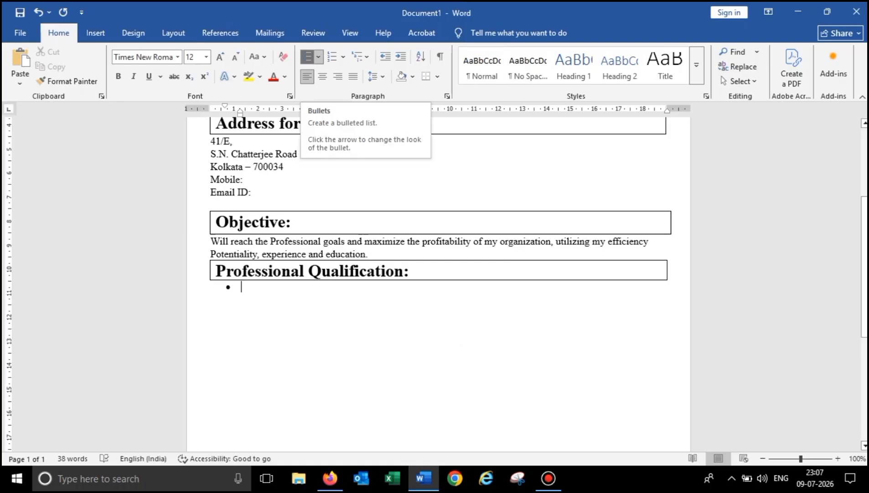
left_click(309, 57)
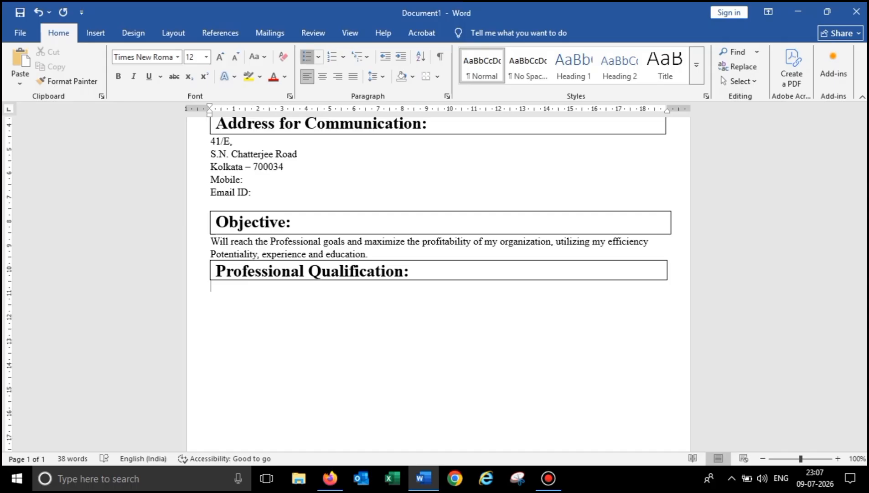
left_click(307, 56)
left_click(307, 57)
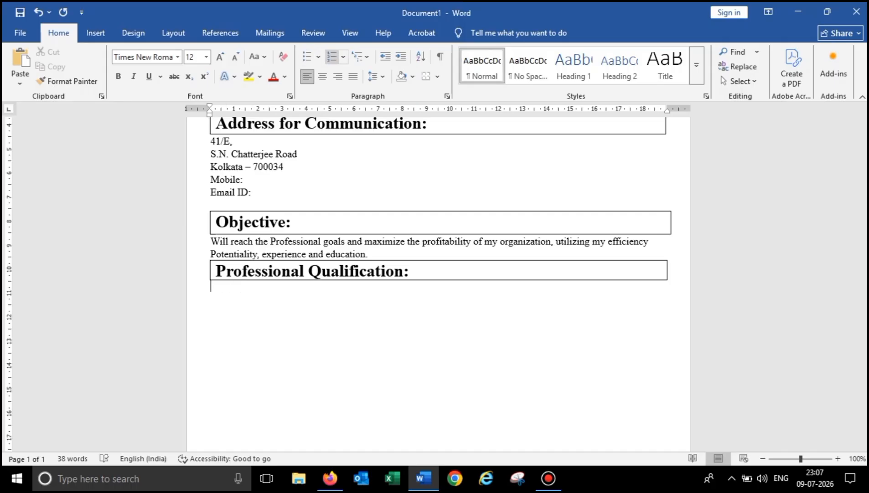
left_click(332, 56)
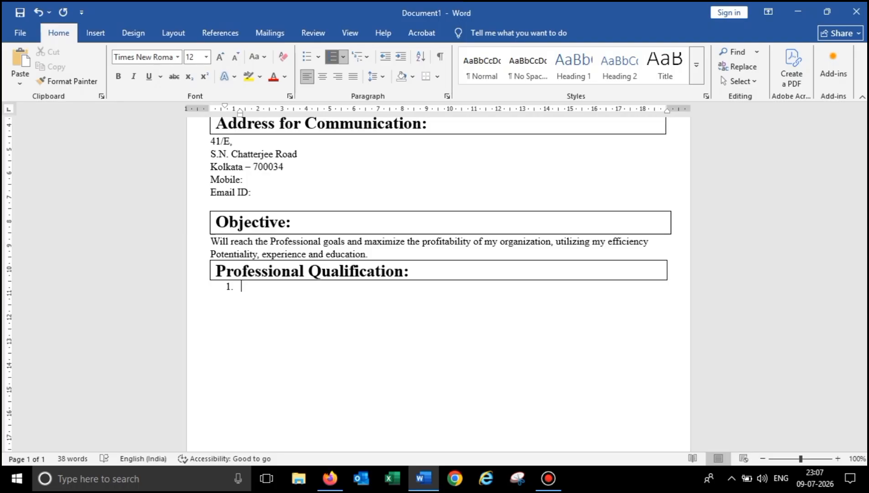
- Enter G, H, T and K as numbered items 1–4, leaving an empty fifth item
type("G")
key("Return")
type("h")
key("Return")
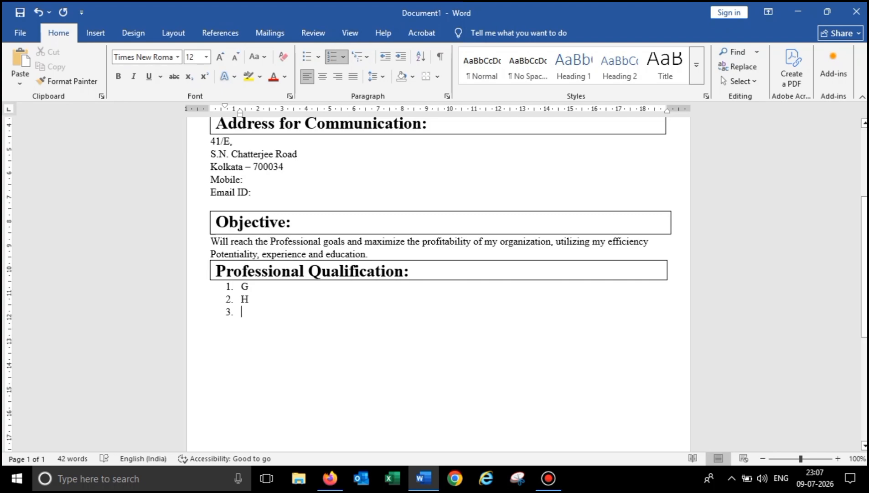
type("t")
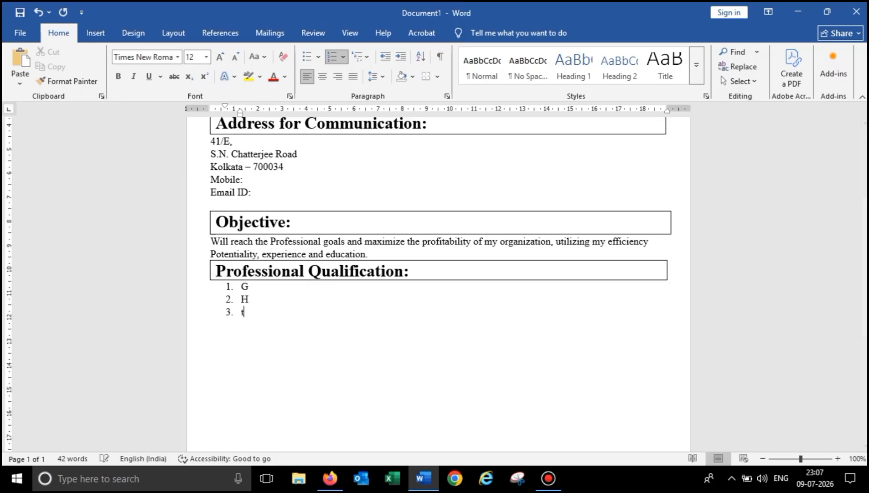
key("Return")
type("k")
key("Return")
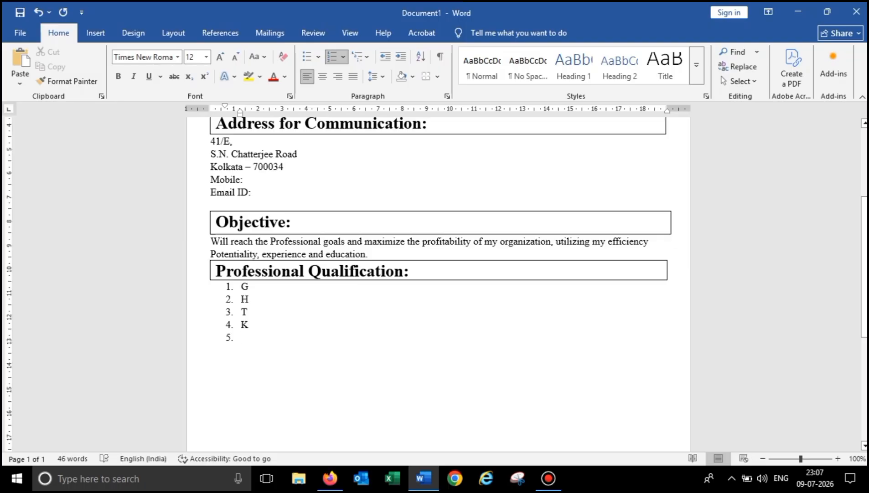
- Delete the empty fifth list number and switch on Draw Table from Insert > Table
left_click(95, 33)
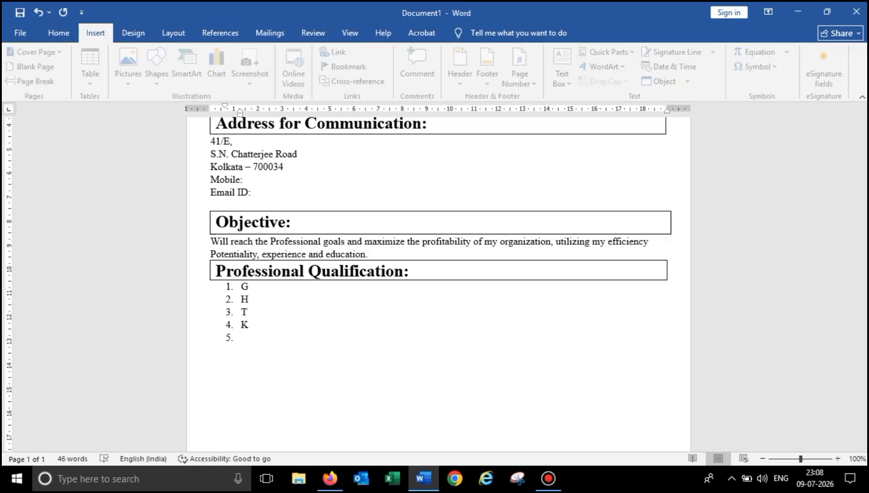
left_click(94, 69)
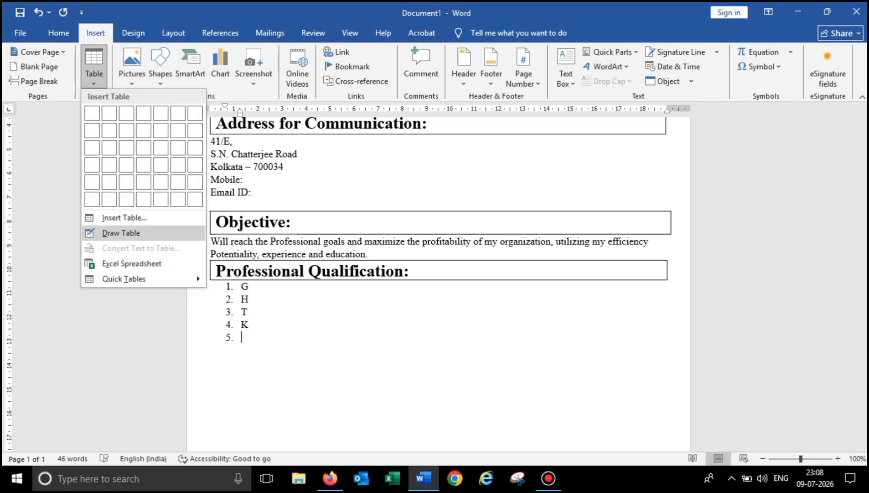
left_click(121, 233)
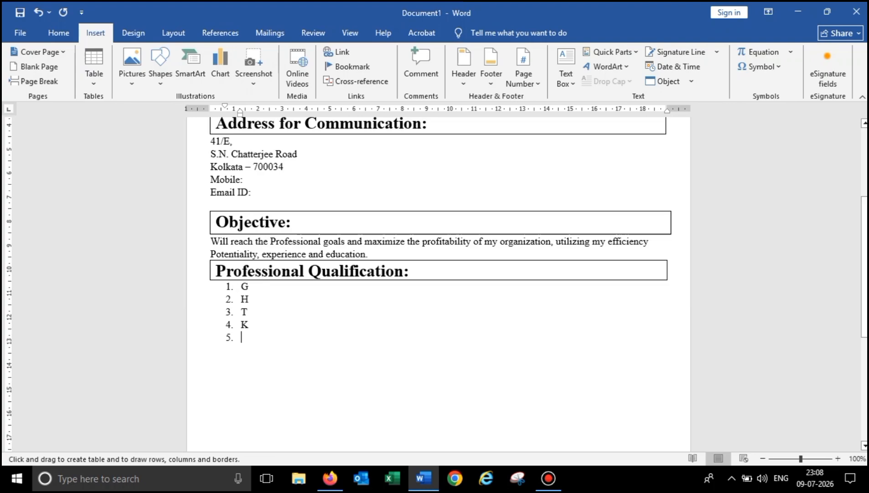
key("BackSpace")
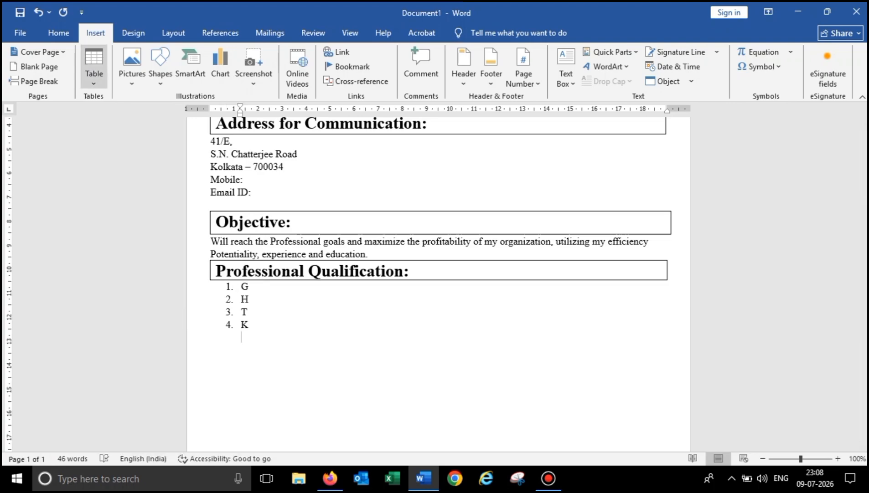
left_click(93, 64)
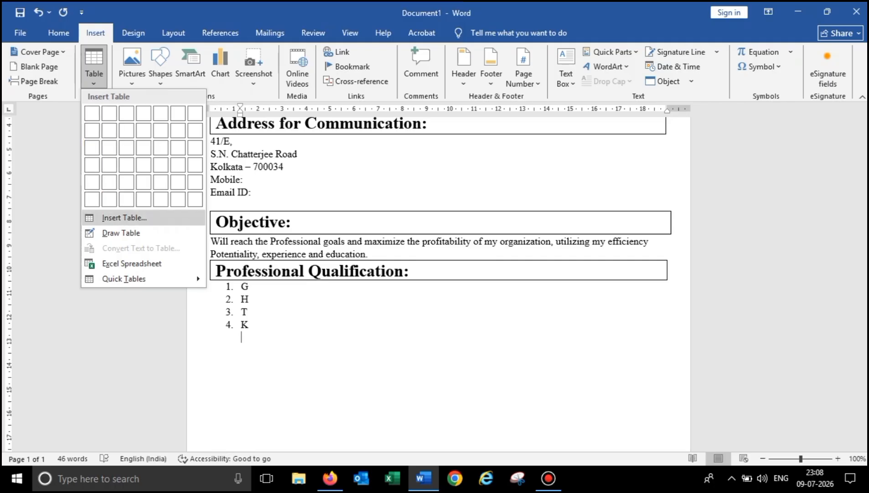
left_click(121, 233)
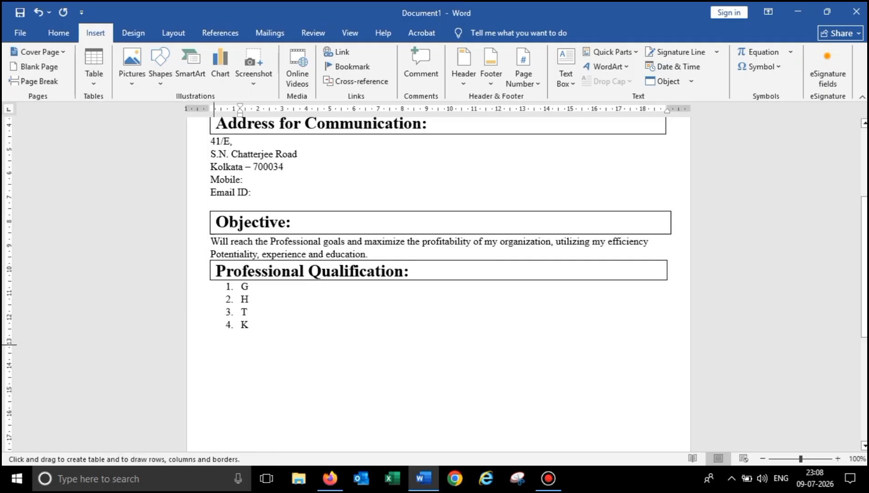
- Draw a table below item K with four column dividers and three row lines, then stop drawing
mouse_move(225, 344)
left_mouse_down()
mouse_move(358, 397)
mouse_move(328, 384)
mouse_move(536, 392)
left_mouse_up()
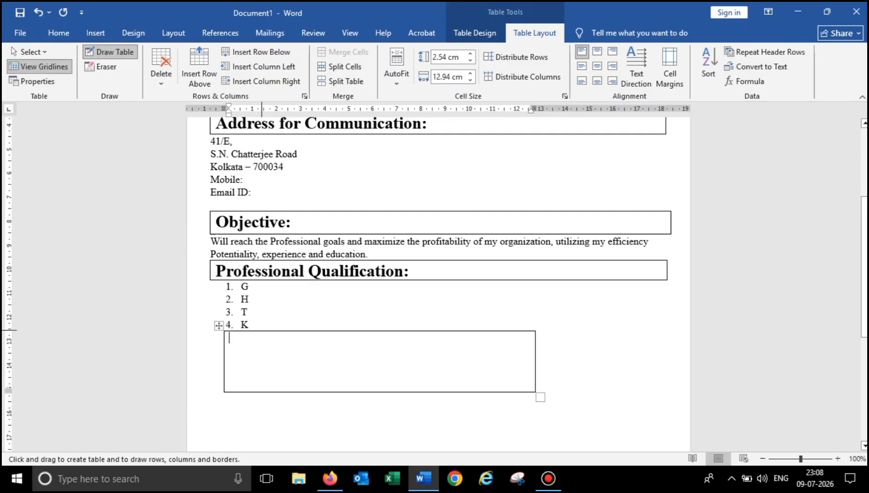
left_click_drag(260, 331, 260, 390)
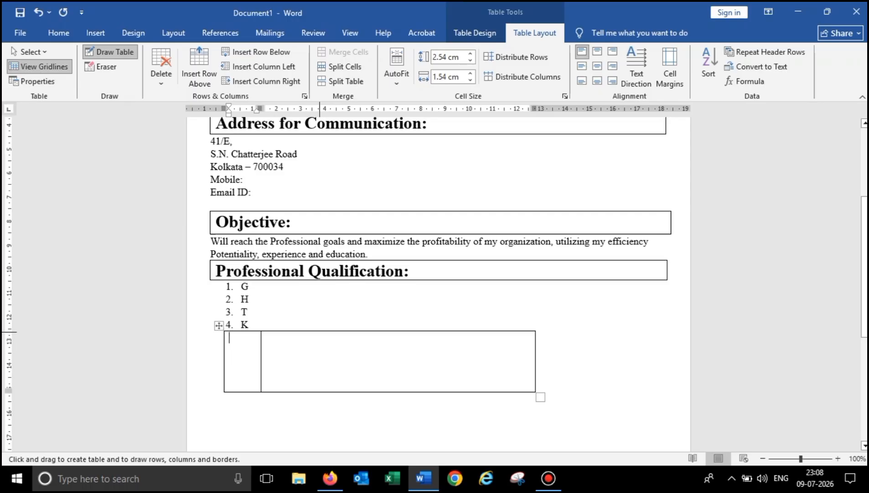
left_click_drag(319, 332, 319, 390)
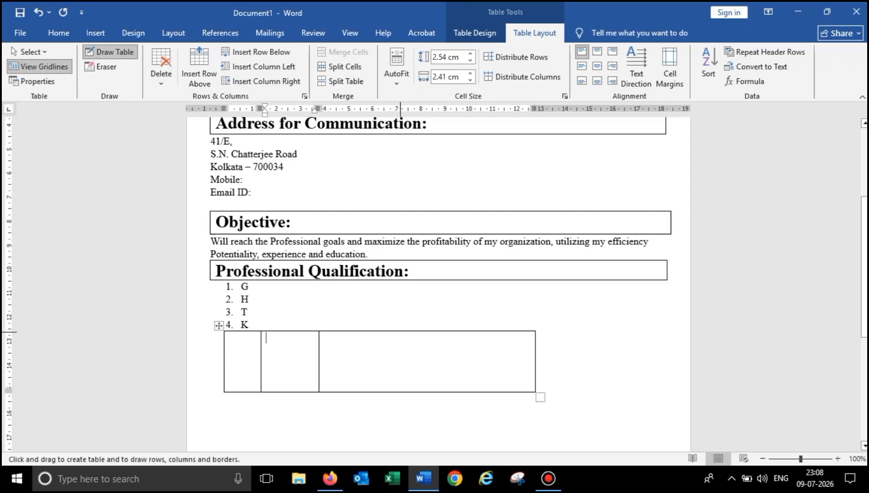
left_click_drag(393, 332, 393, 390)
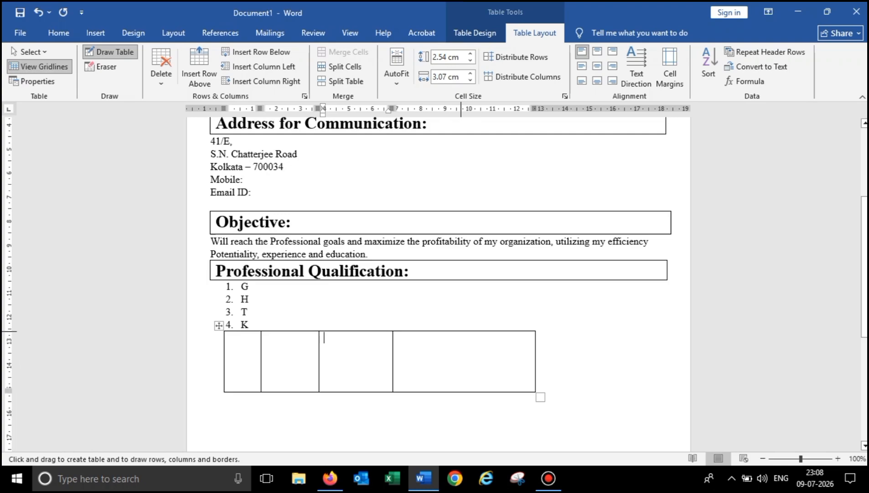
left_click_drag(461, 332, 461, 391)
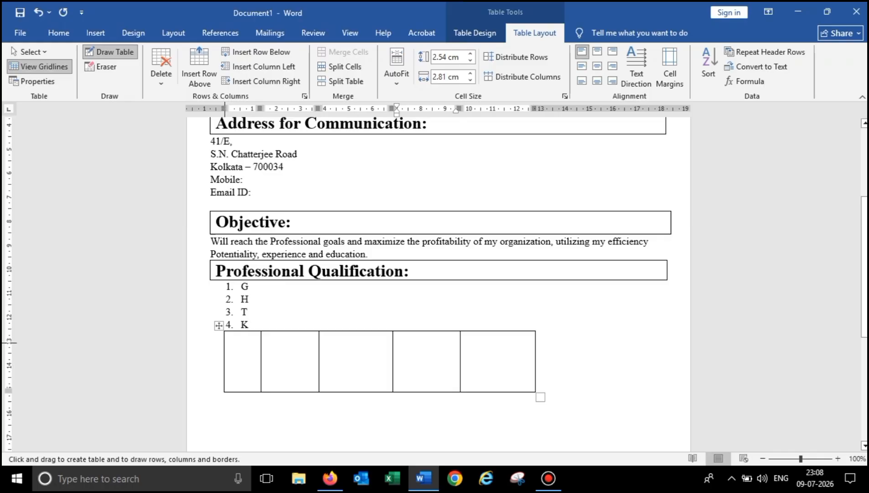
left_click_drag(224, 343, 535, 343)
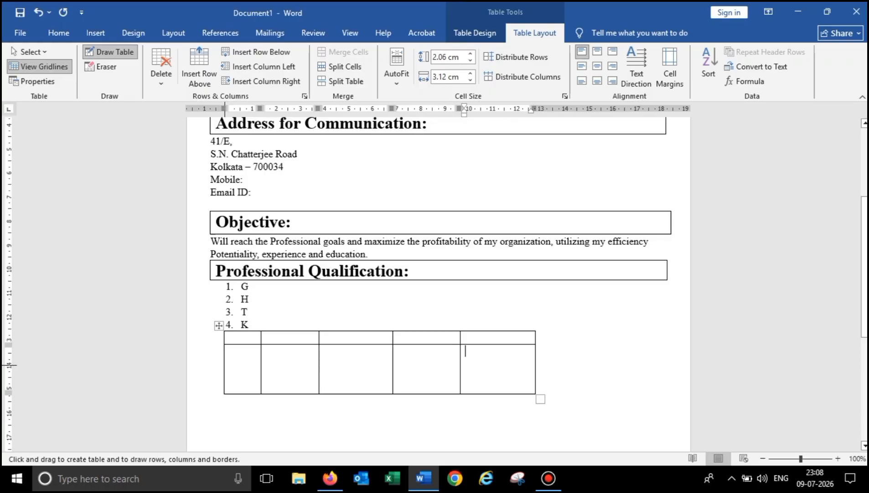
left_click_drag(226, 365, 544, 369)
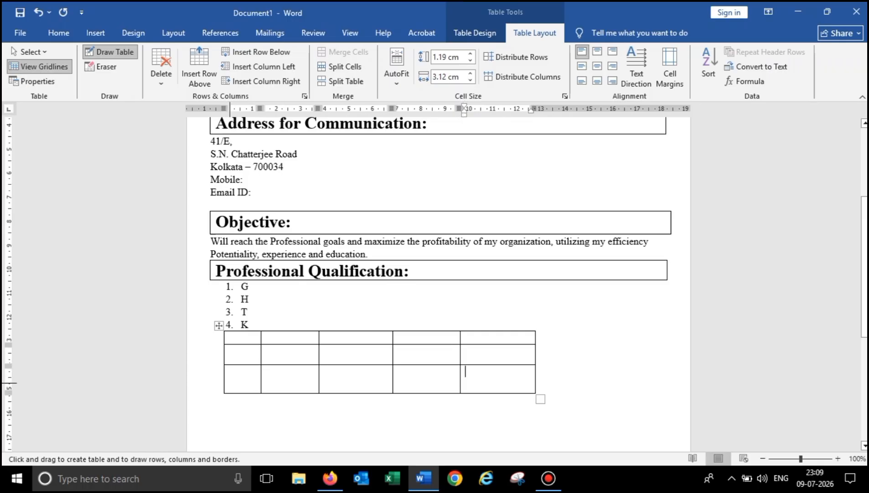
left_click_drag(227, 382, 534, 383)
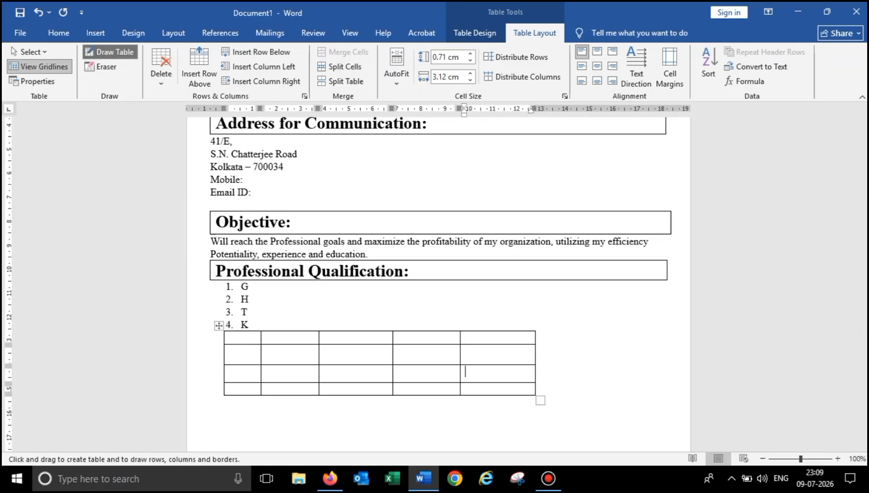
left_click(111, 52)
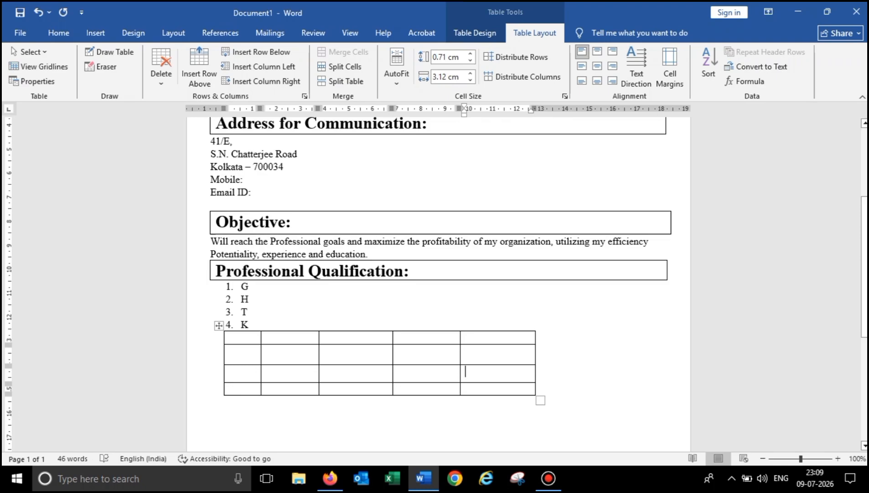
- Enlarge the table and head its columns Course, University Name, Subject, Year of passing, Total Marks
left_click_drag(540, 400, 665, 410)
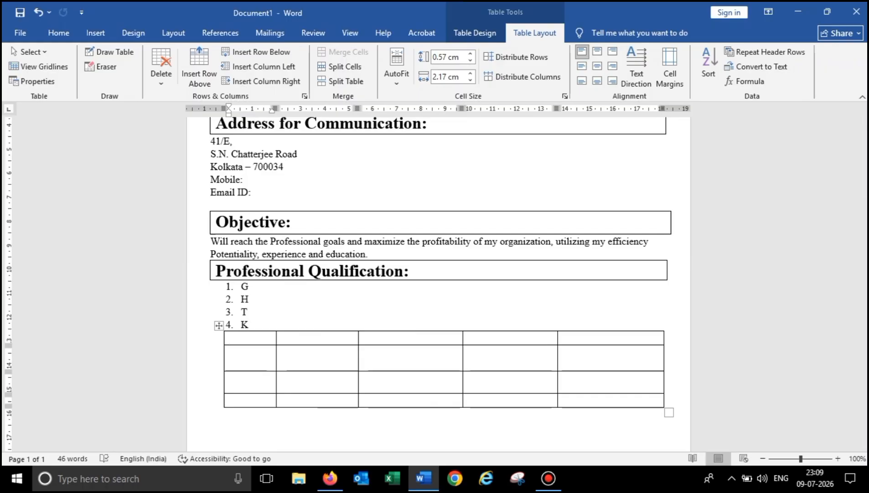
type("Course")
key("Tab")
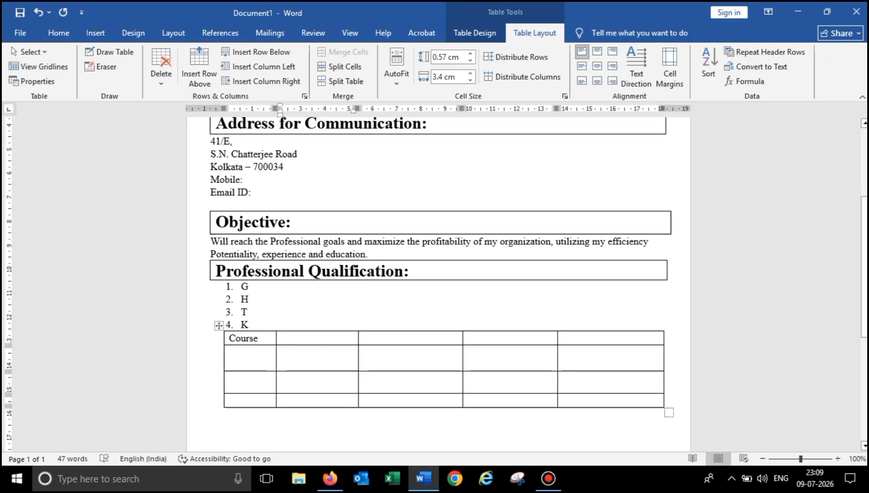
type("Uni")
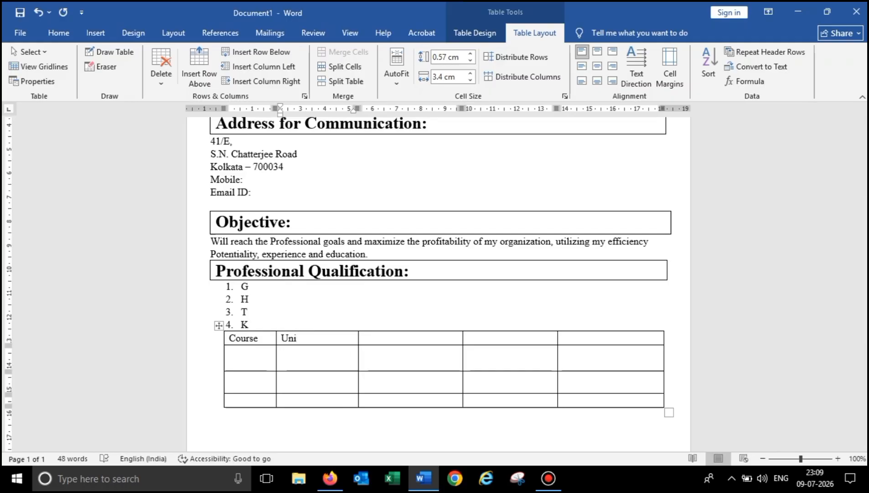
type("versity Name")
key("Tab")
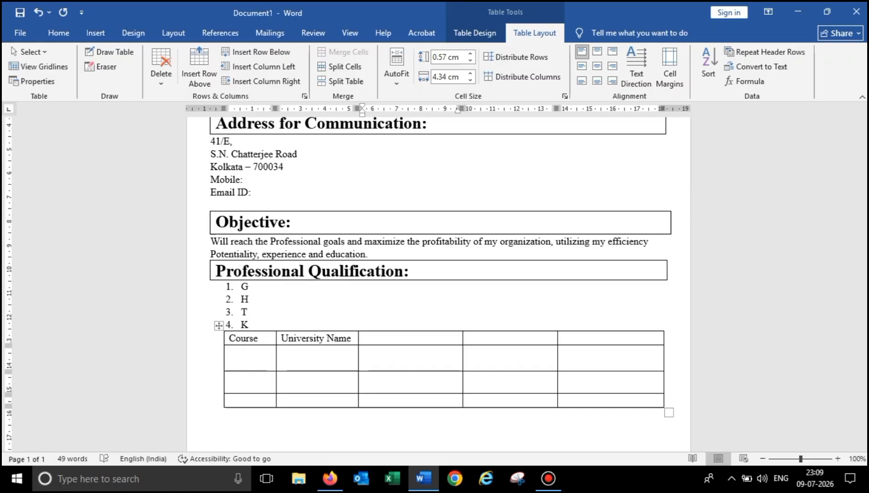
type("Subject")
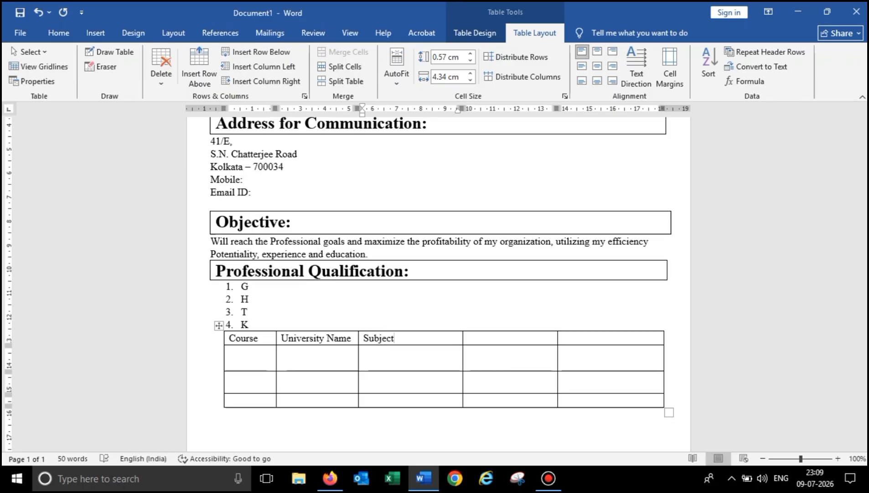
key("Tab")
type("Year of p")
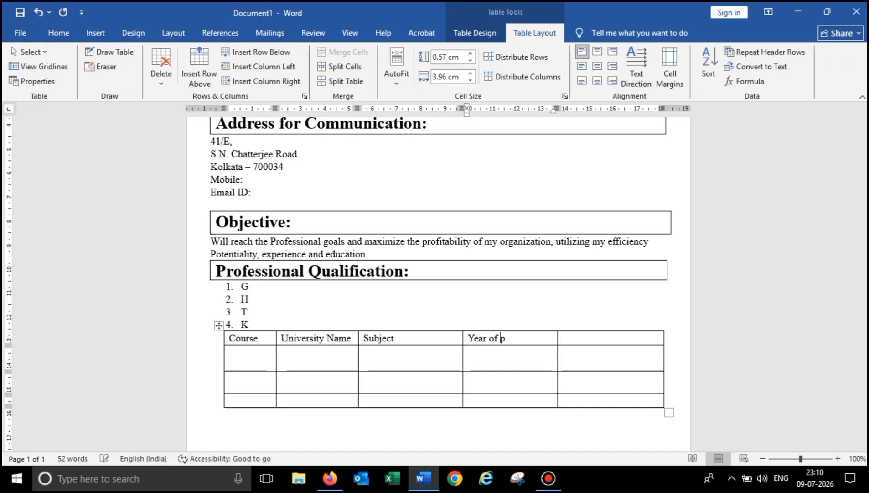
type("assing")
key("Tab")
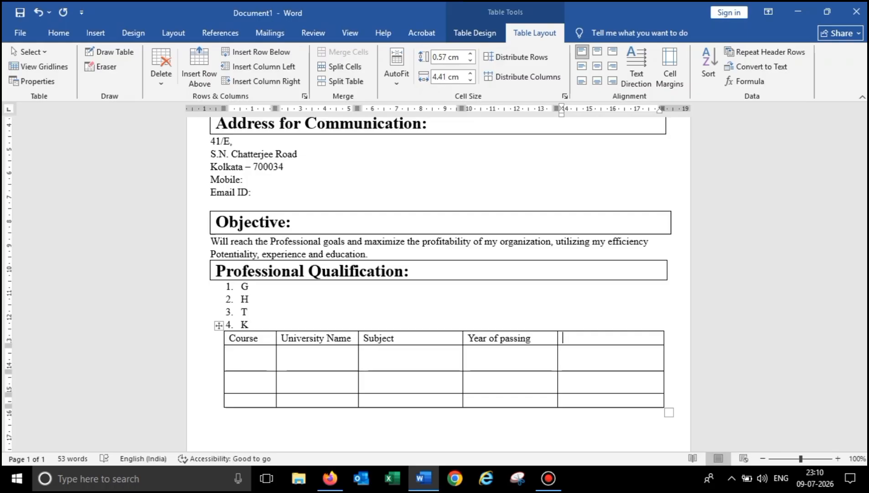
type("Total Marks")
- Draw a vertical divider inside the Total Marks column to create a sixth column
left_click(110, 52)
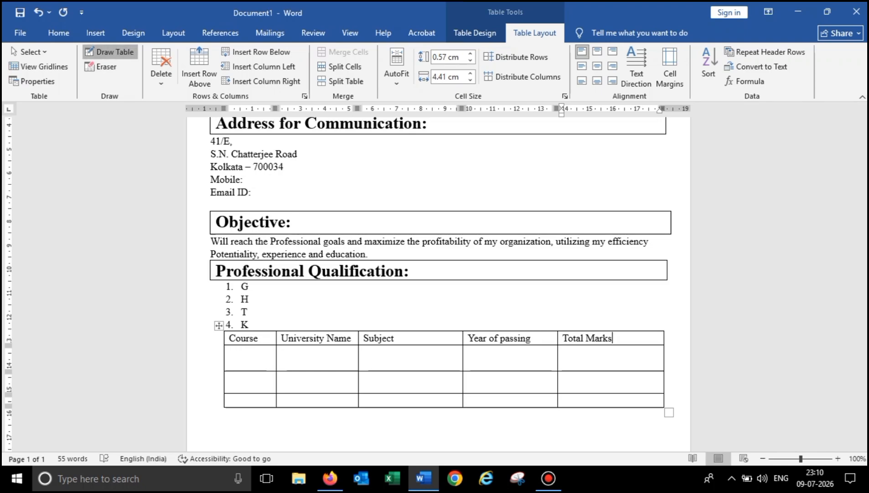
left_click(40, 66)
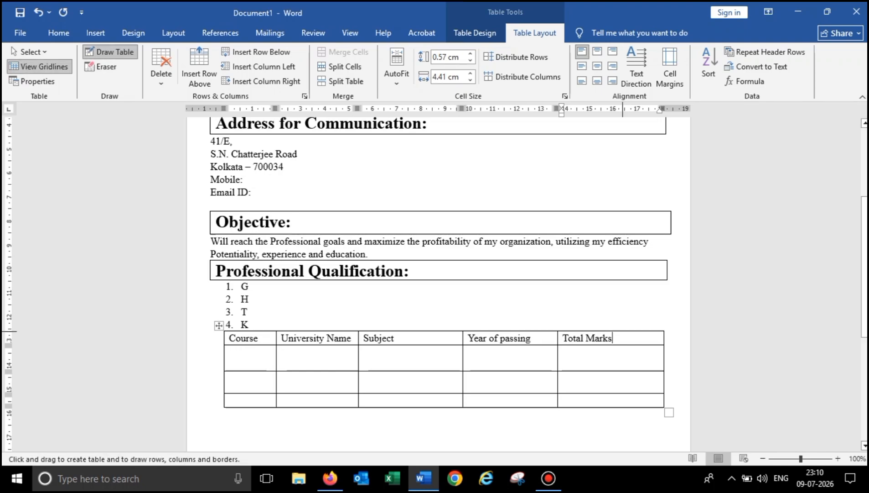
left_click_drag(621, 332, 621, 401)
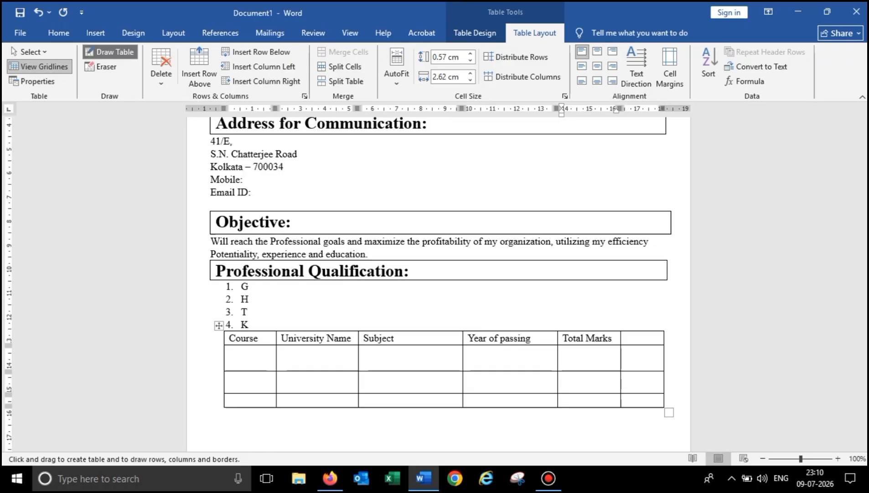
left_click(110, 52)
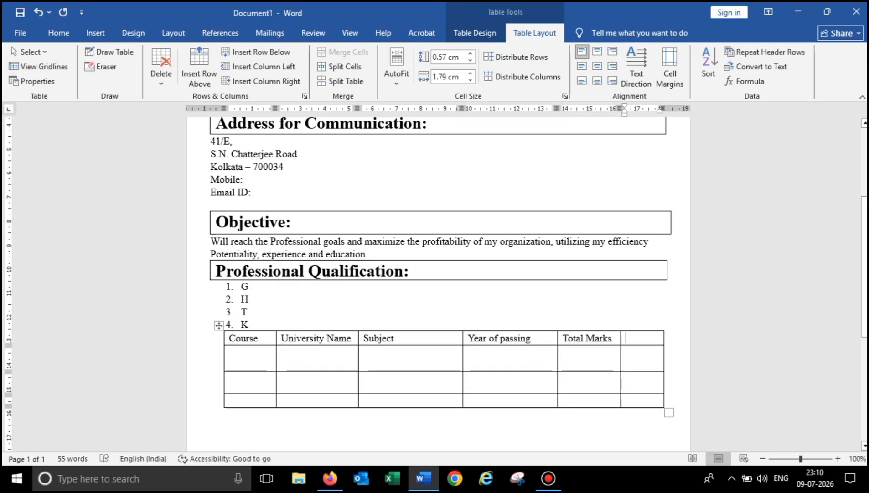
- Head the new column '%' and enter A, ABC and xzy in the first data row
type("%")
key("Tab")
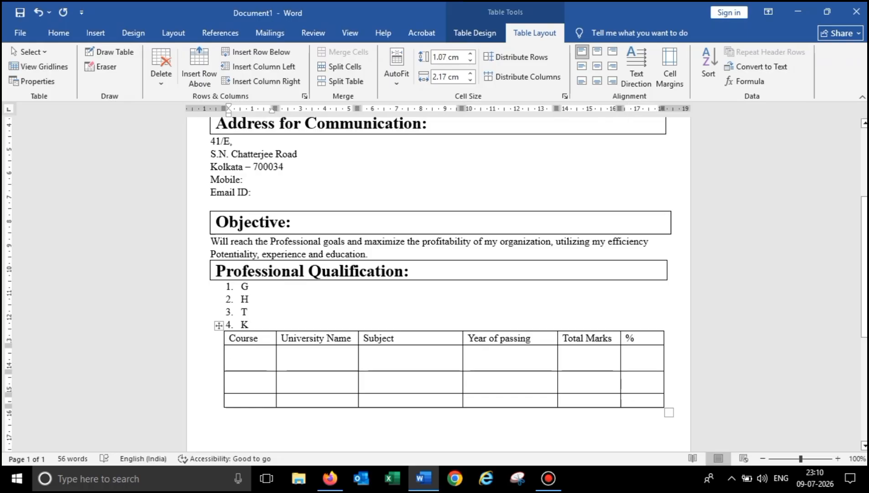
type("A")
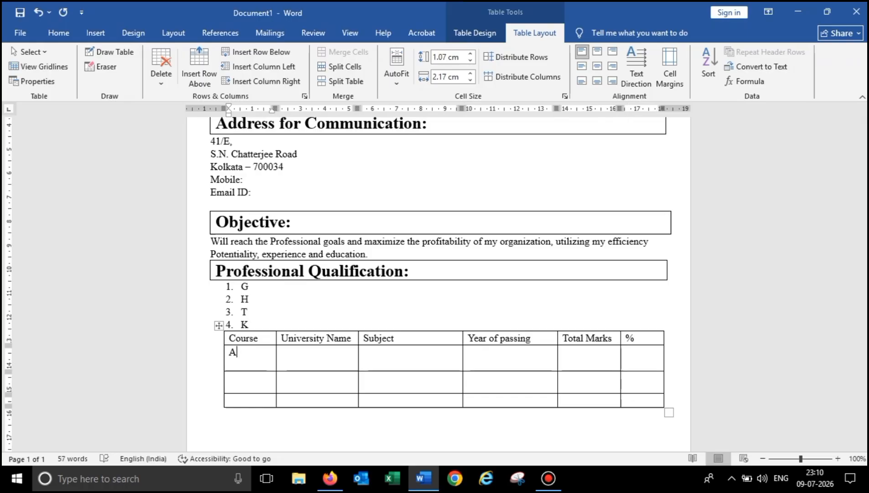
key("Tab")
type("ABC")
key("Tab")
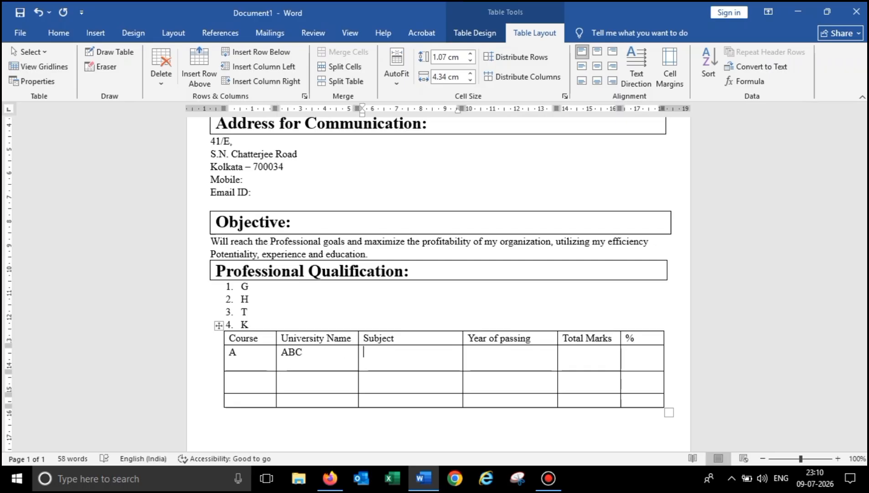
type("xzy")
key("Tab")
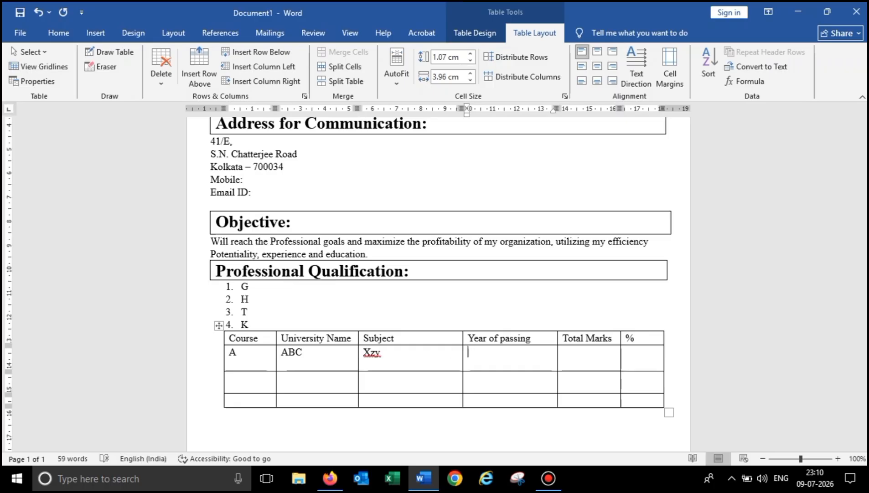
- Enter year 2020 and total marks 450 in the first data row
type("020")
key("Tab")
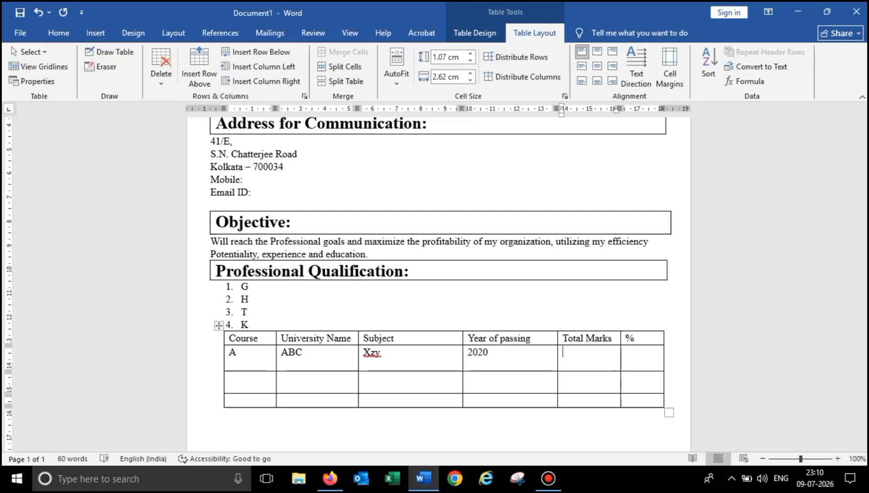
type("50")
key("Tab")
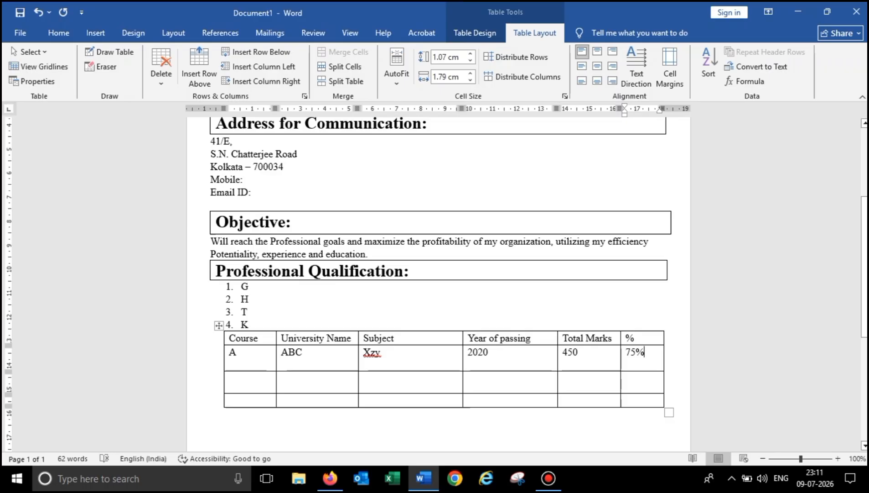
- Glance at the Shapes gallery, then open the Choose a SmartArt Graphic dialog from Insert
scroll(438, 283, "down", 1)
scroll(438, 283, "up", 5)
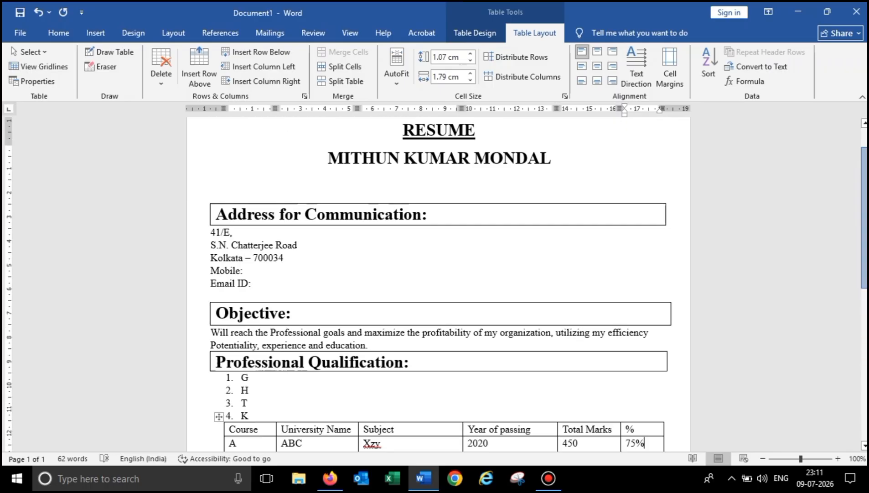
scroll(438, 282, "up", 1)
scroll(438, 282, "down", 4)
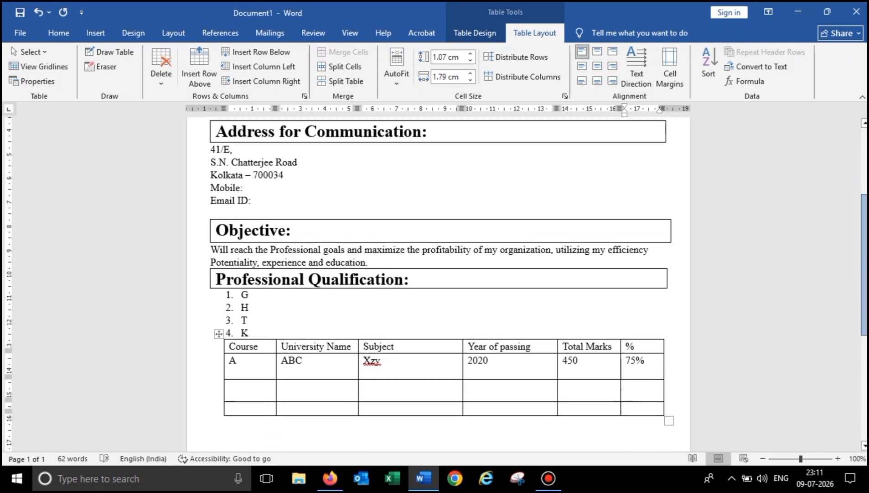
scroll(438, 283, "up", 1)
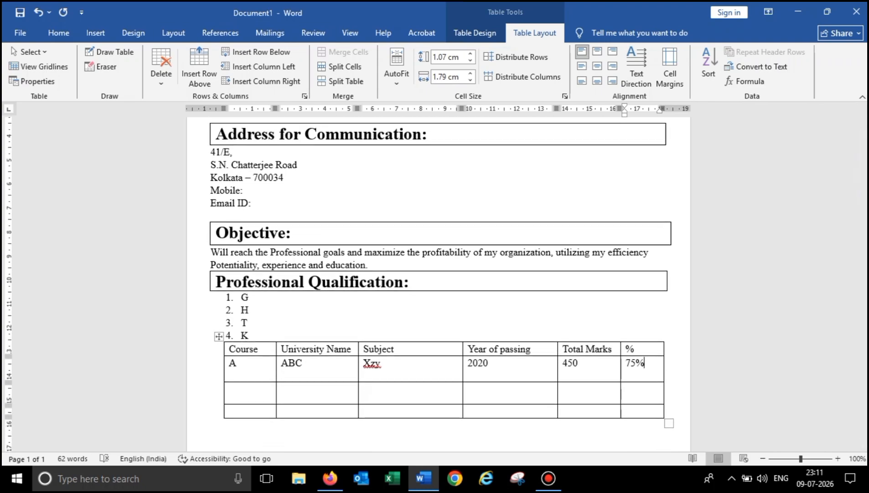
left_click(95, 32)
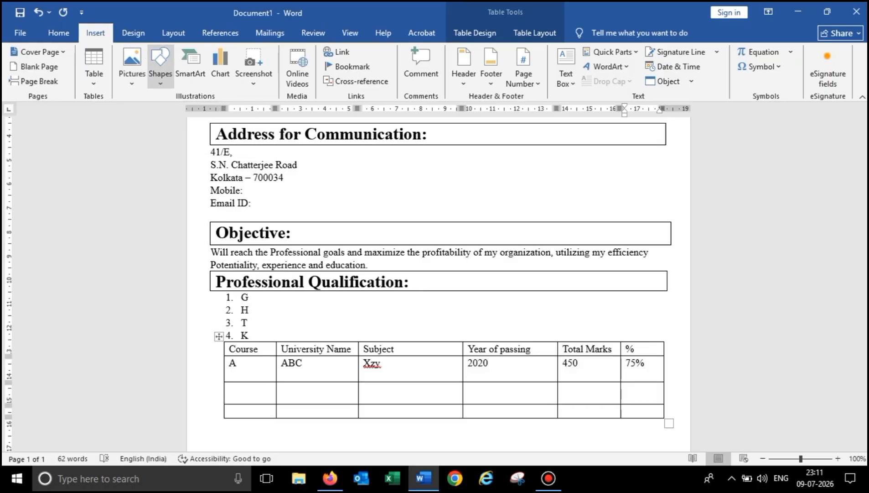
left_click(160, 68)
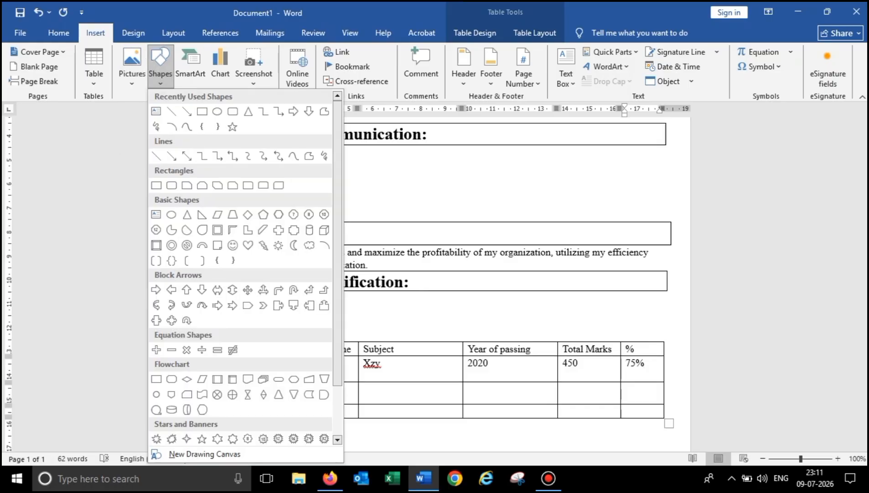
left_click(160, 68)
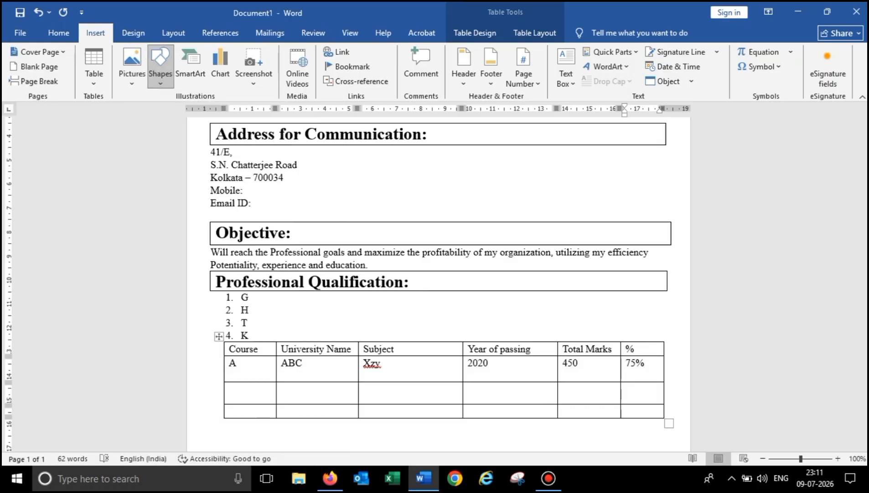
left_click(190, 69)
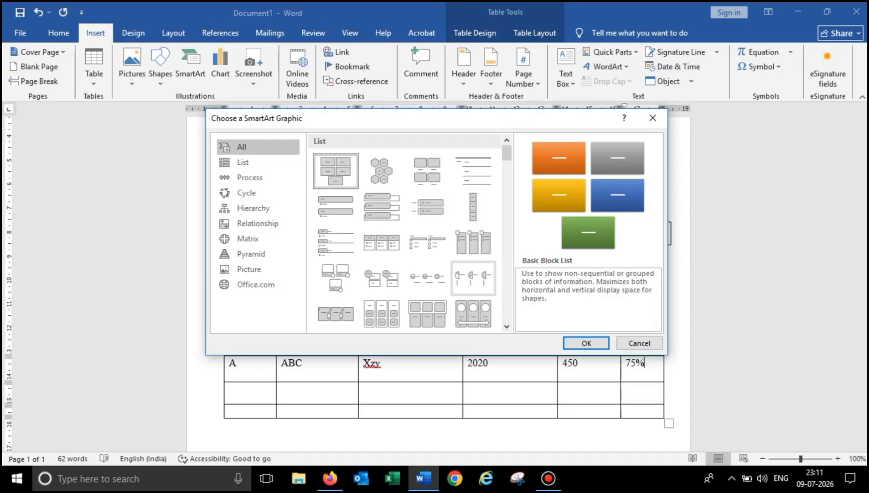
- Insert a Basic Block List SmartArt, then undo it with Ctrl+Z
left_click(587, 343)
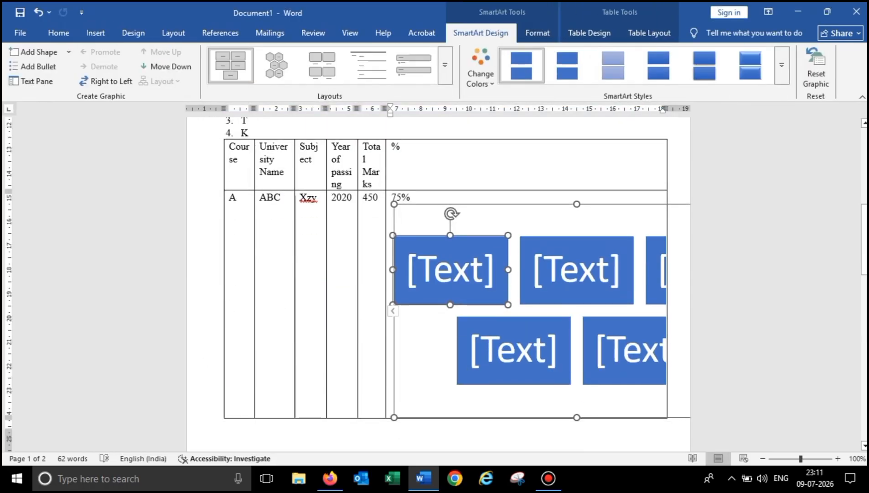
left_click(577, 269)
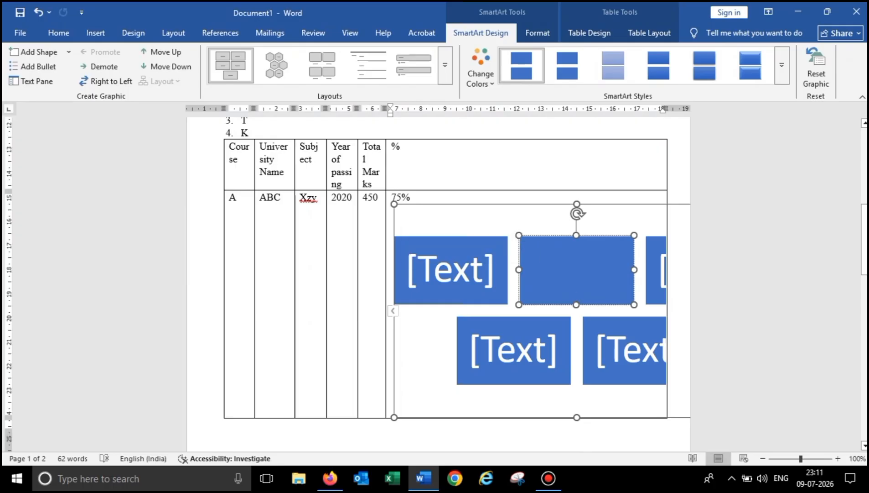
key("ctrl+z")
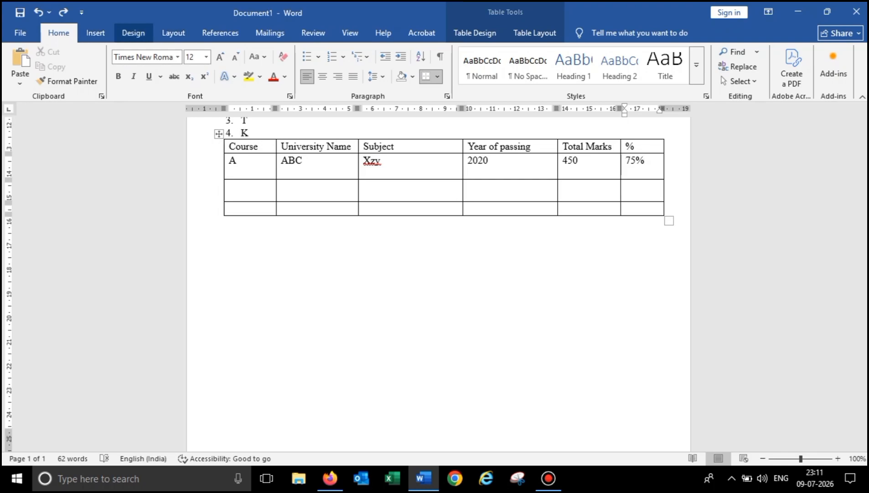
- Look over the Design and Layout tabs, then open the WordArt style gallery from Insert
left_click(133, 33)
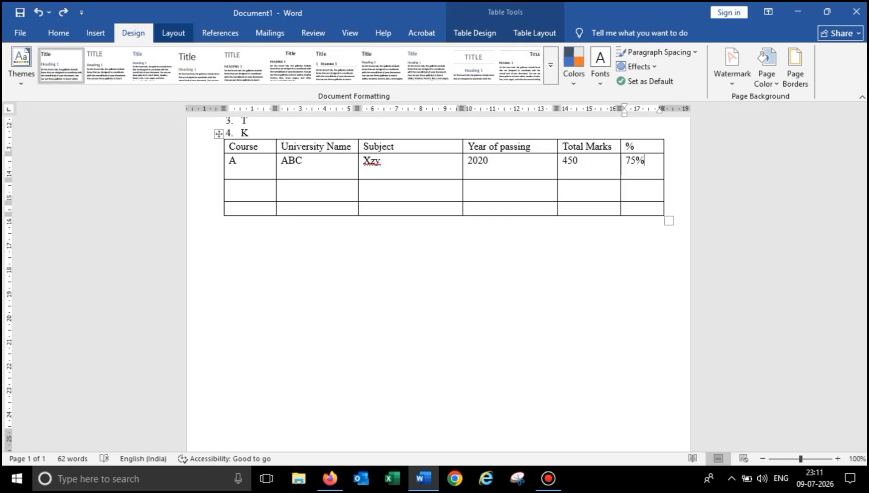
left_click(174, 33)
left_click(95, 33)
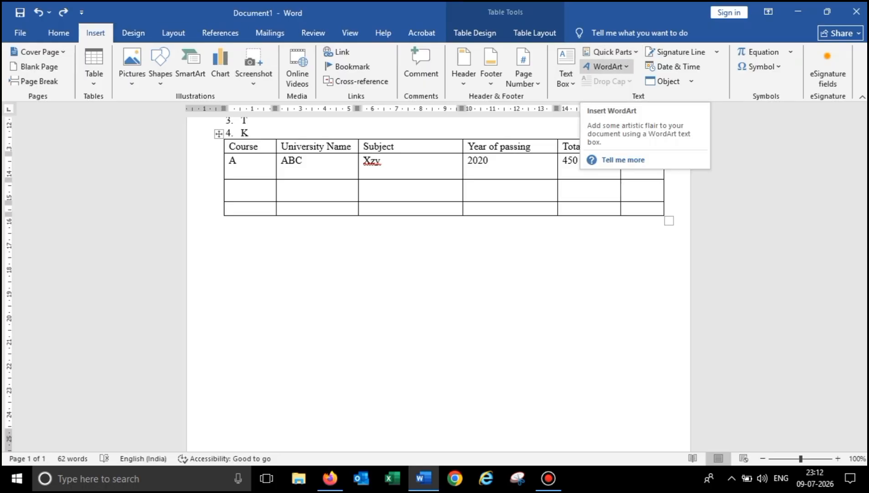
left_click(608, 66)
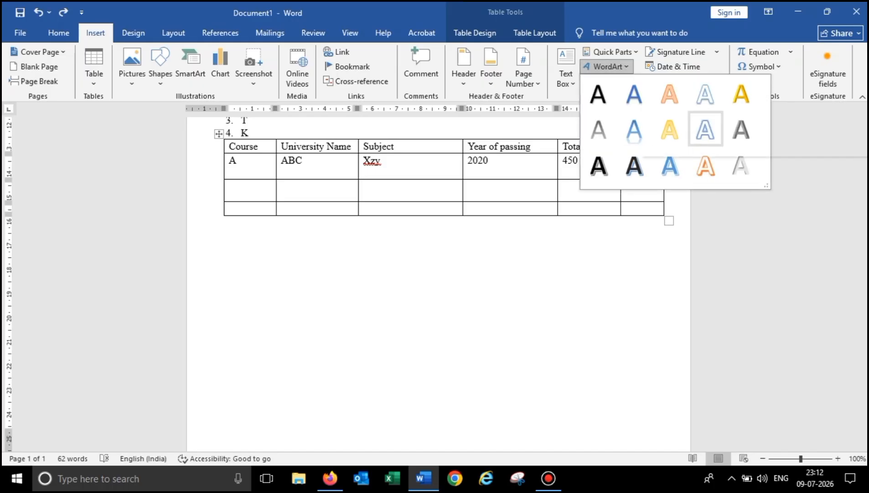
- Insert the chosen WordArt below the table and replace its placeholder with 'IT Update'
left_click(706, 130)
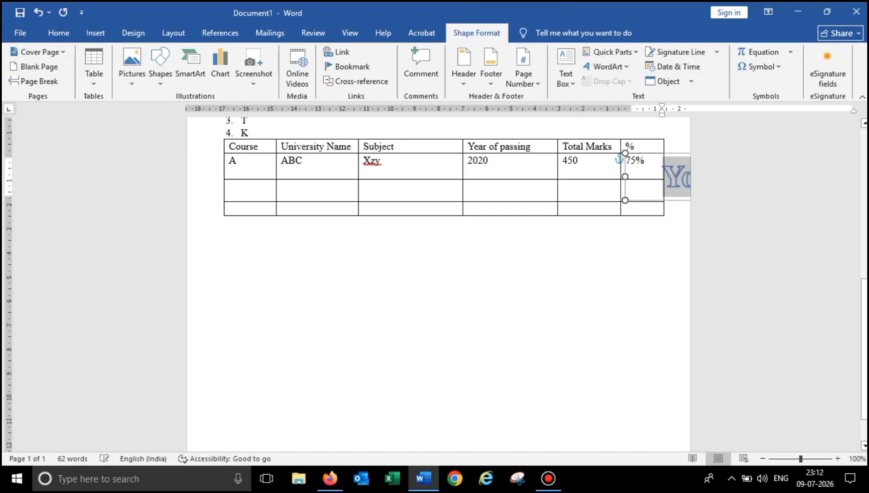
left_click_drag(678, 177, 514, 276)
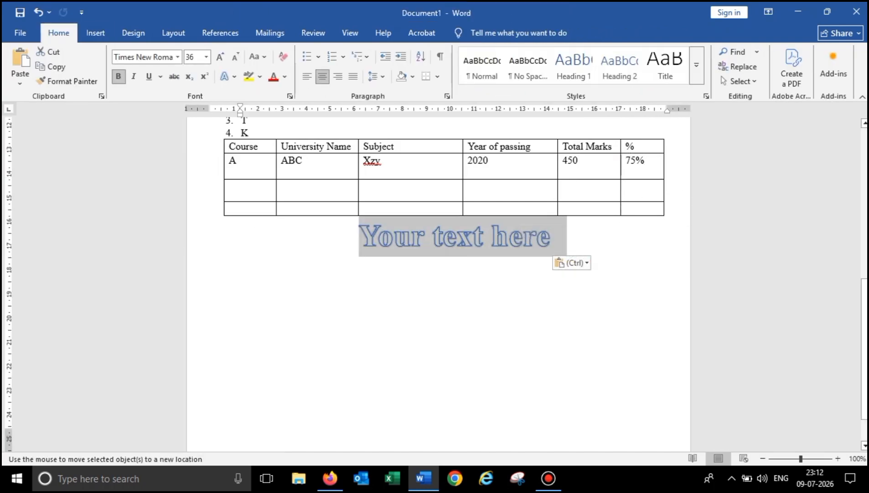
left_click(241, 262)
left_click(458, 235)
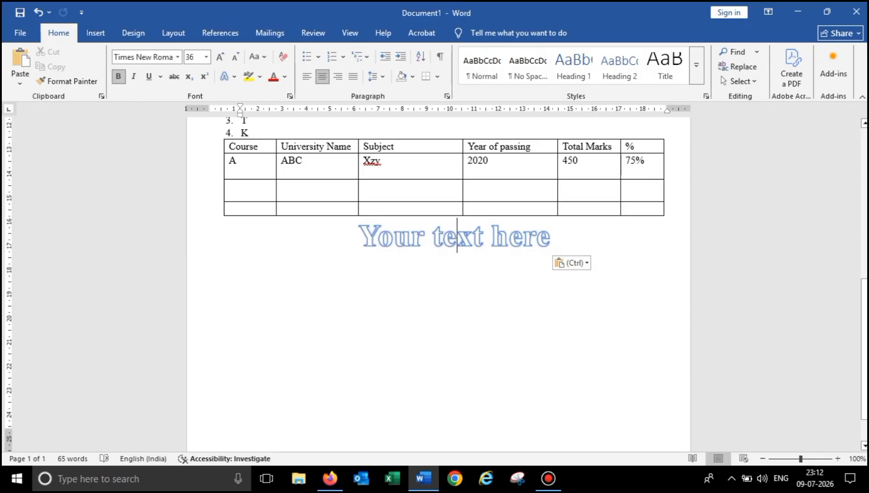
key("Delete")
key("Delete")
key("Delete")
key("Delete")
key("Delete")
key("Delete")
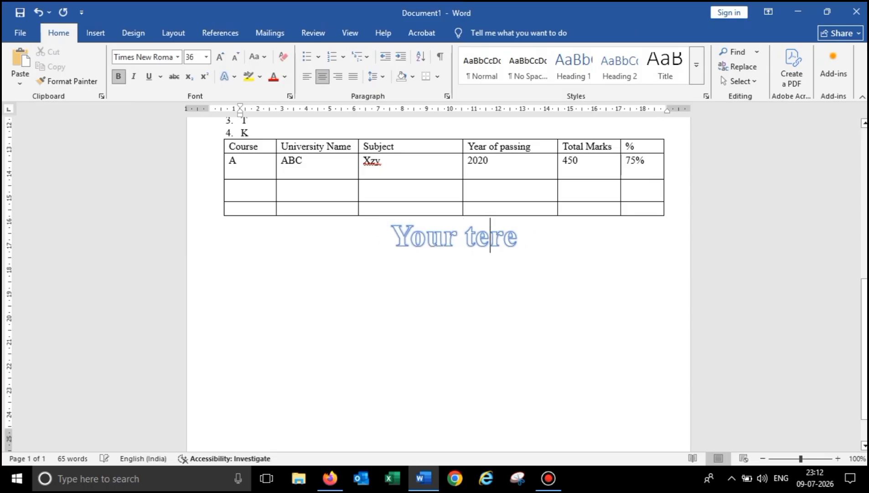
key("Delete")
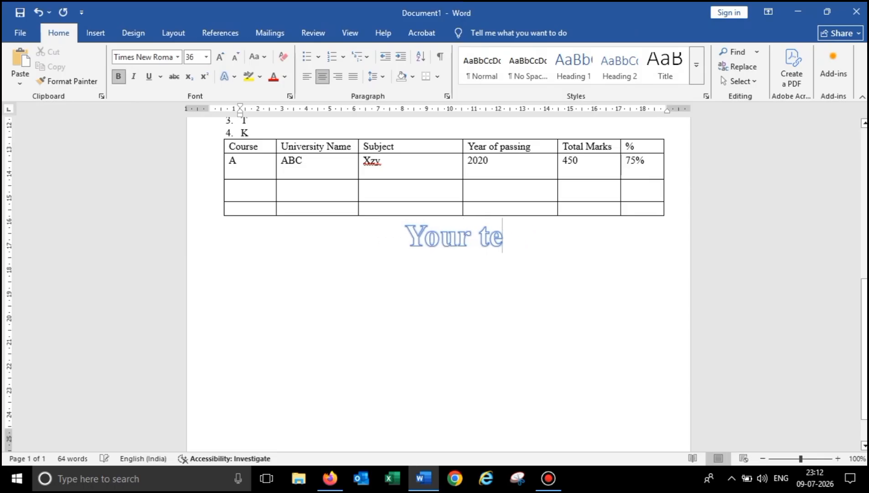
key("BackSpace")
key("BackSpace")
key("BackSpace")
key("BackSpace")
key("BackSpace")
key("BackSpace")
key("BackSpace")
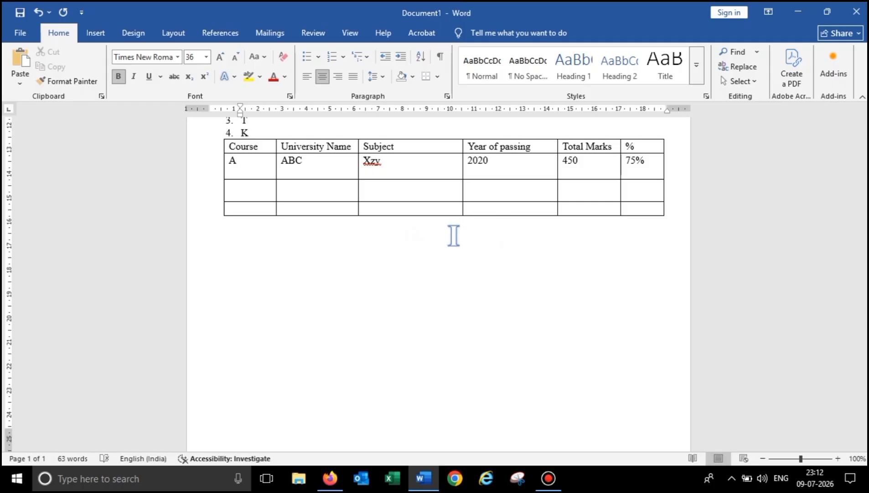
type("IT U")
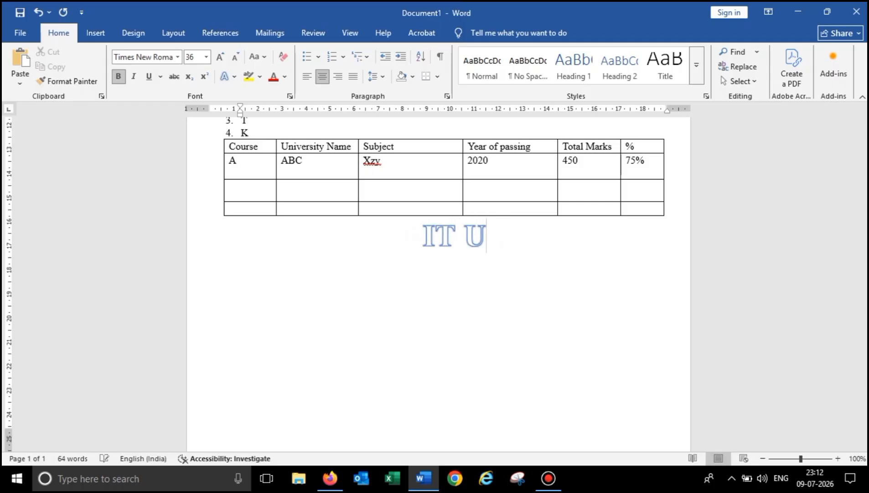
type("pdate")
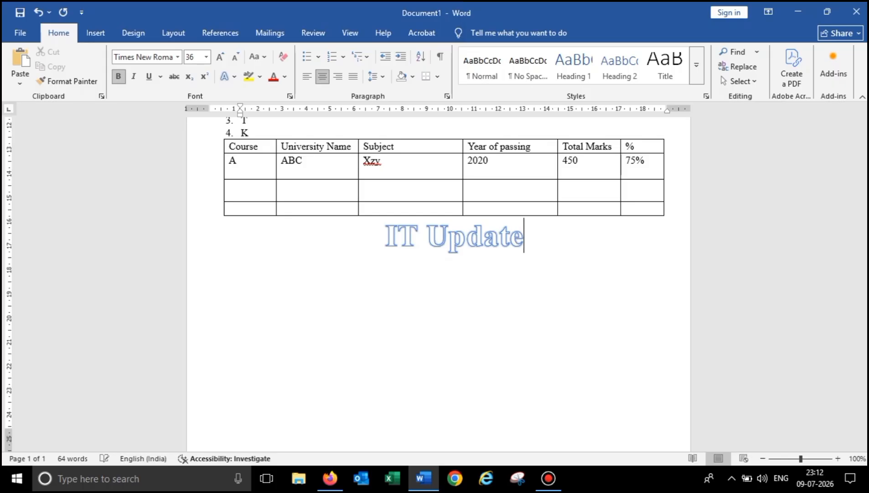
key("ctrl+a")
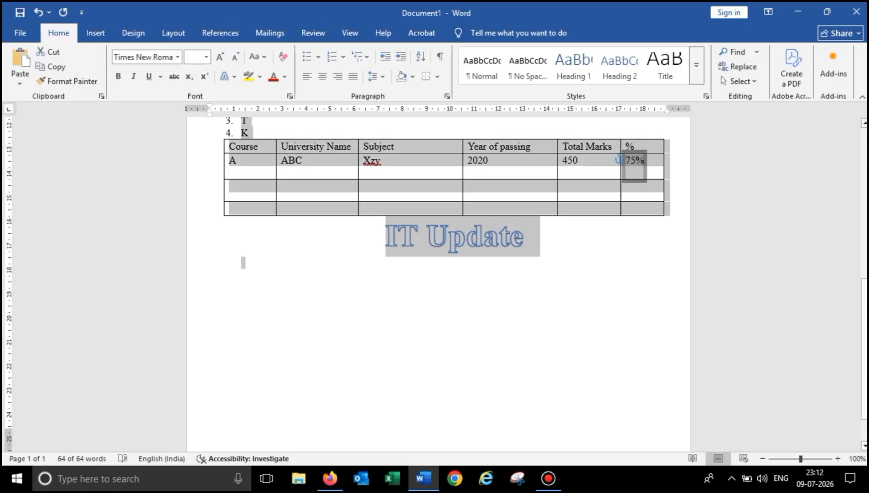
- Select the 'IT Update' line and open the WordArt style gallery from Insert
left_click(525, 240)
left_click_drag(525, 240, 383, 241)
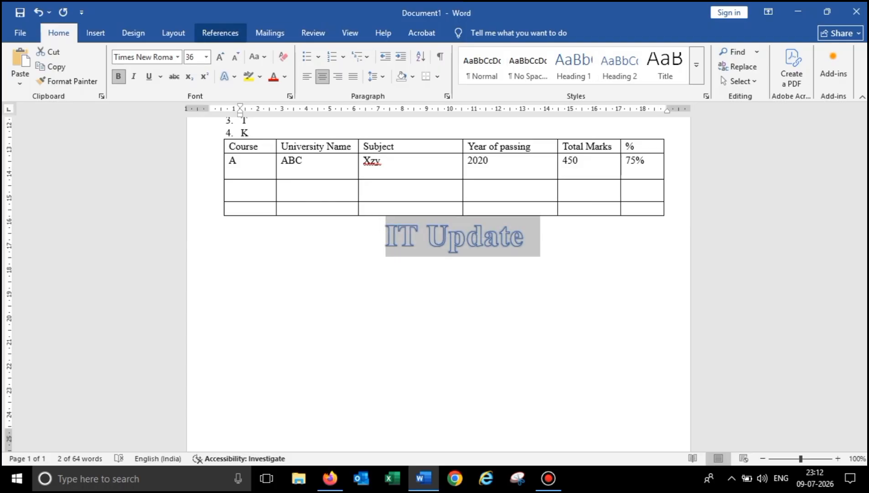
left_click(174, 33)
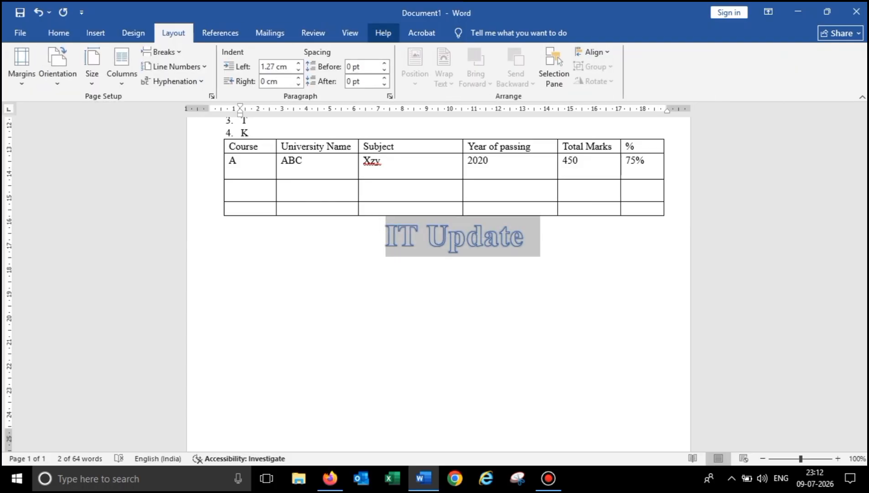
left_click(133, 33)
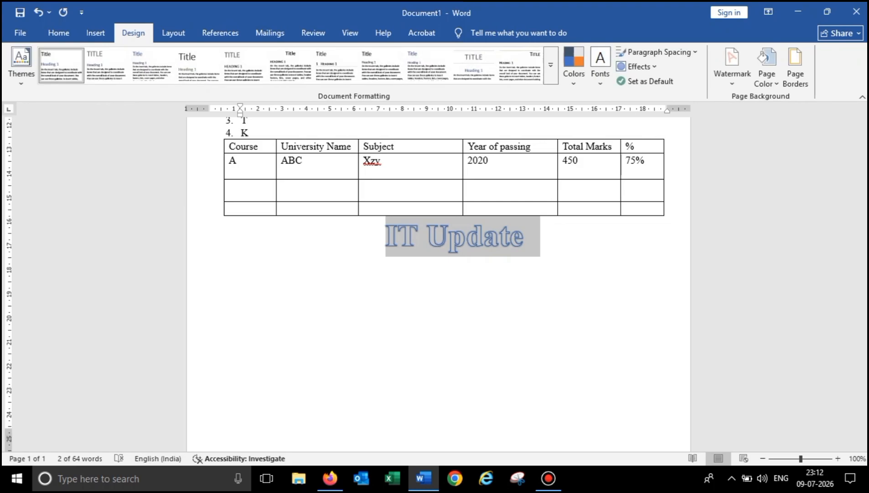
left_click(95, 33)
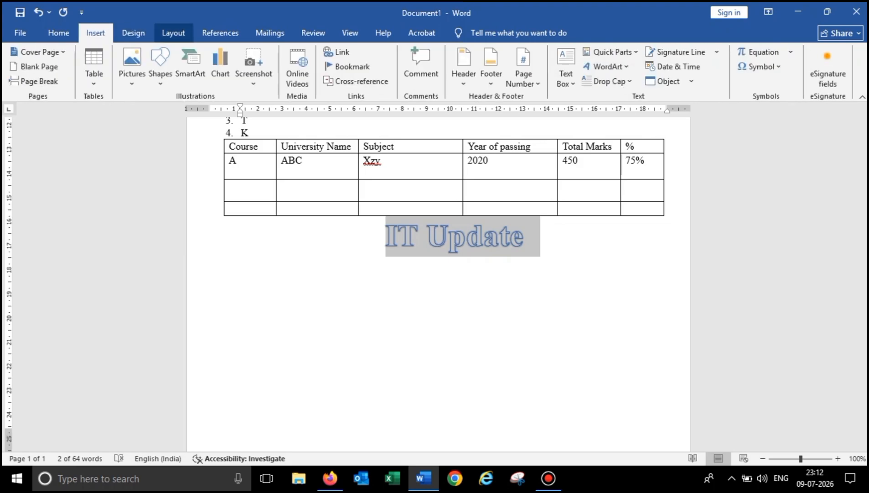
left_click(59, 33)
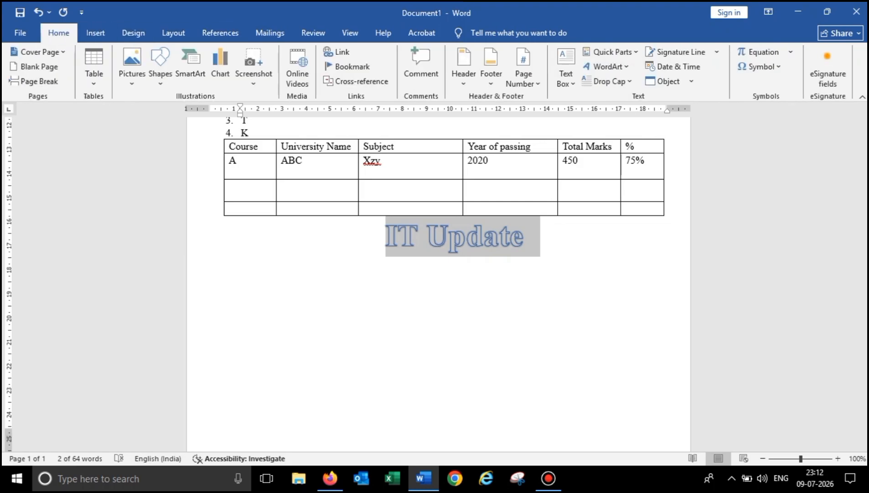
left_click(95, 33)
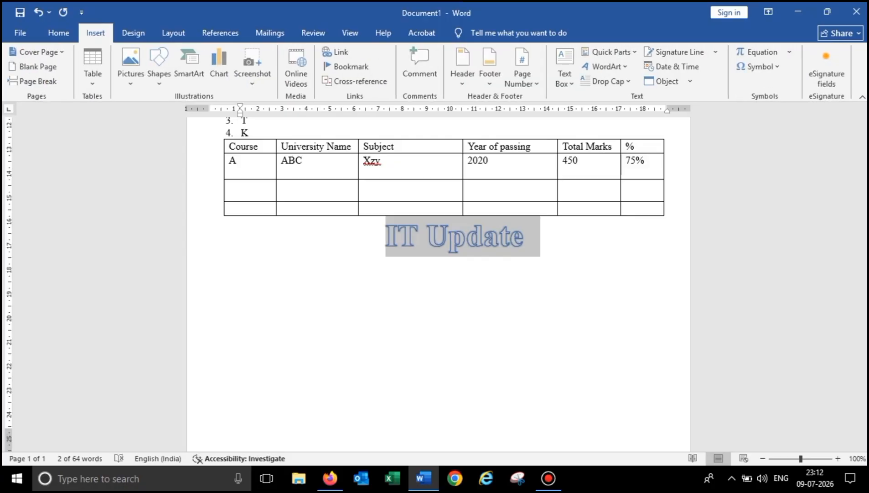
left_click(607, 66)
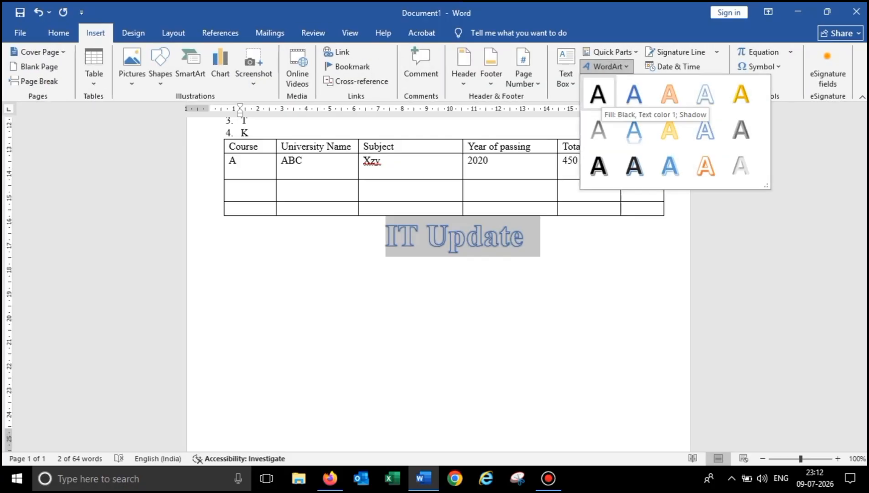
- Turn 'IT Update' into a gold WordArt style and select all of its text
left_click(741, 93)
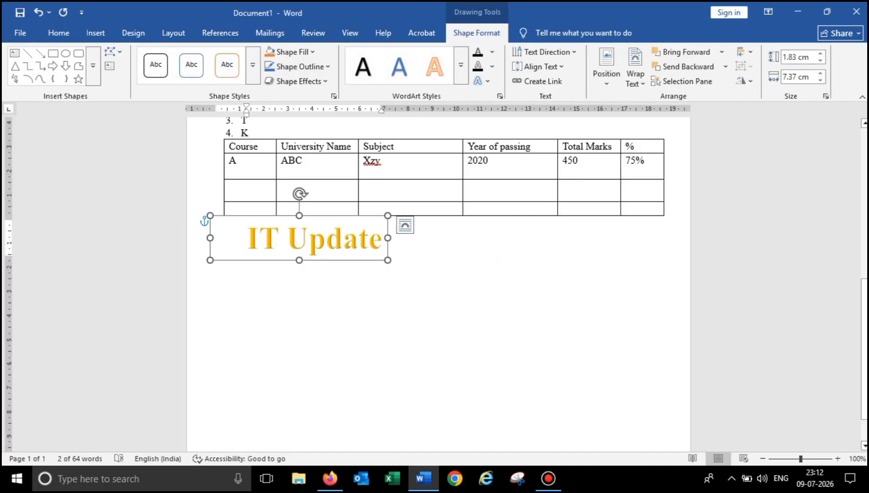
left_click_drag(343, 241, 381, 246)
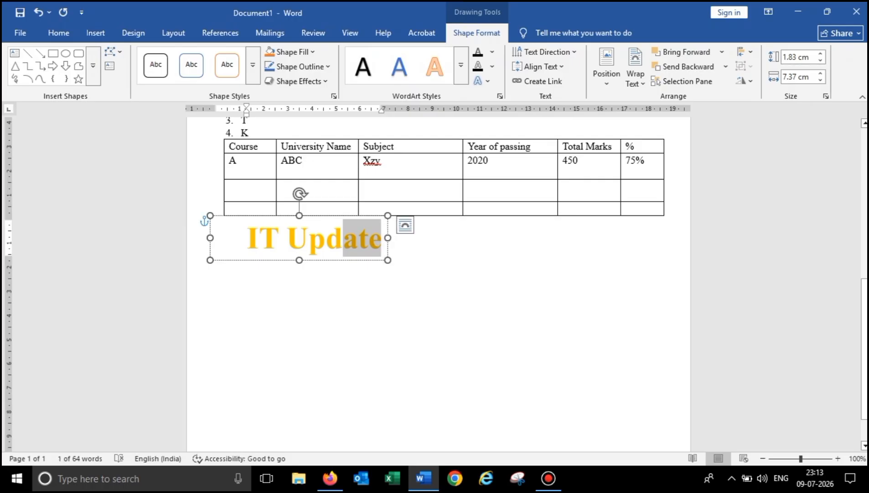
left_click(396, 222)
left_click(326, 244)
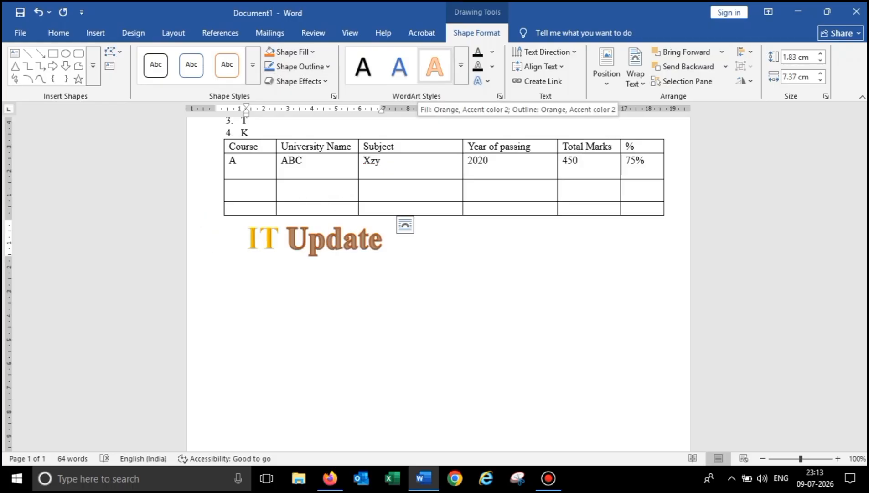
key("ctrl+a")
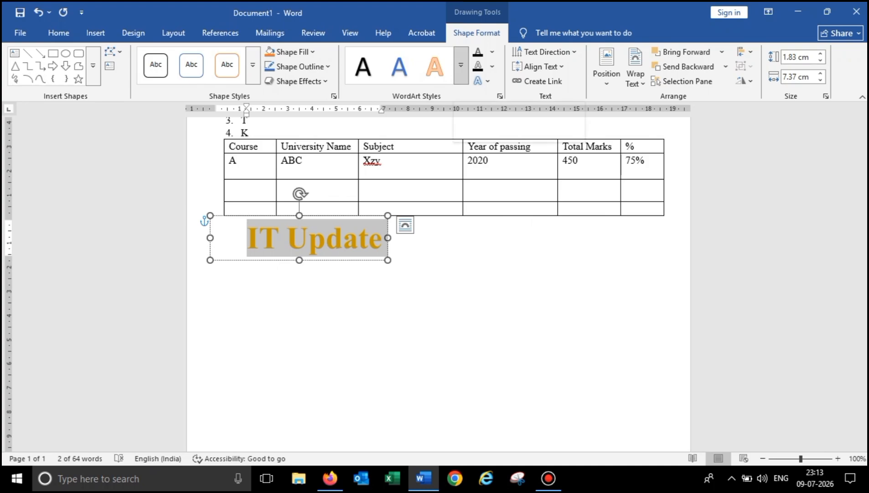
- Apply the hard-shadow WordArt style with a dark gold text outline and fill
left_click(461, 65)
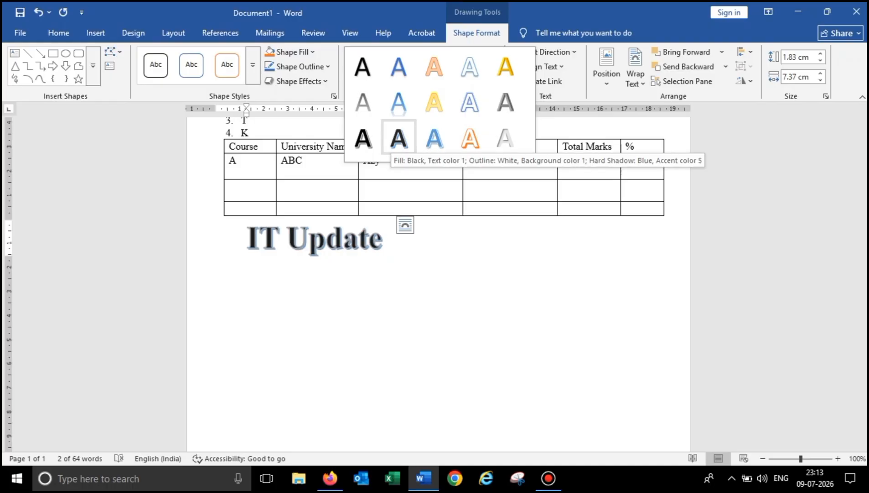
left_click(398, 137)
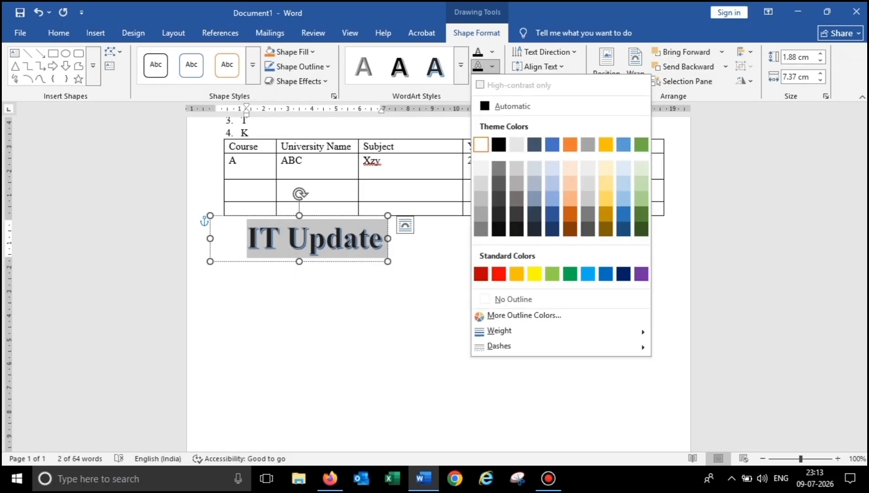
left_click(492, 66)
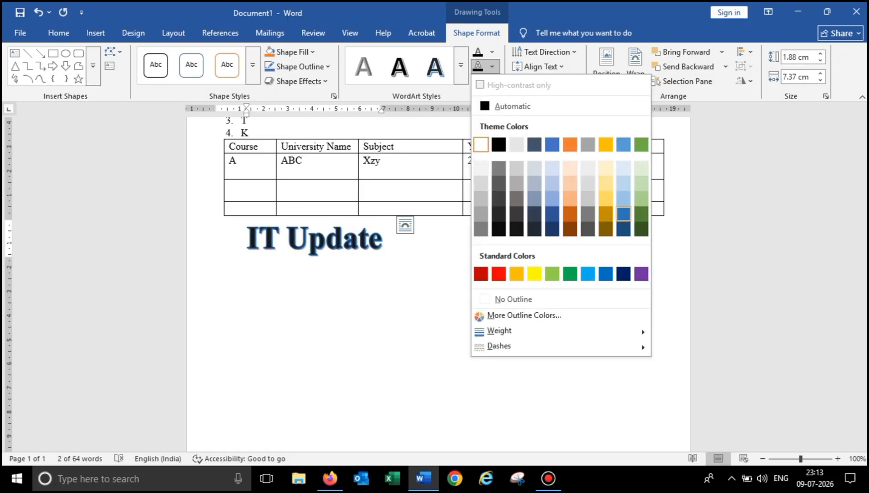
left_click(606, 214)
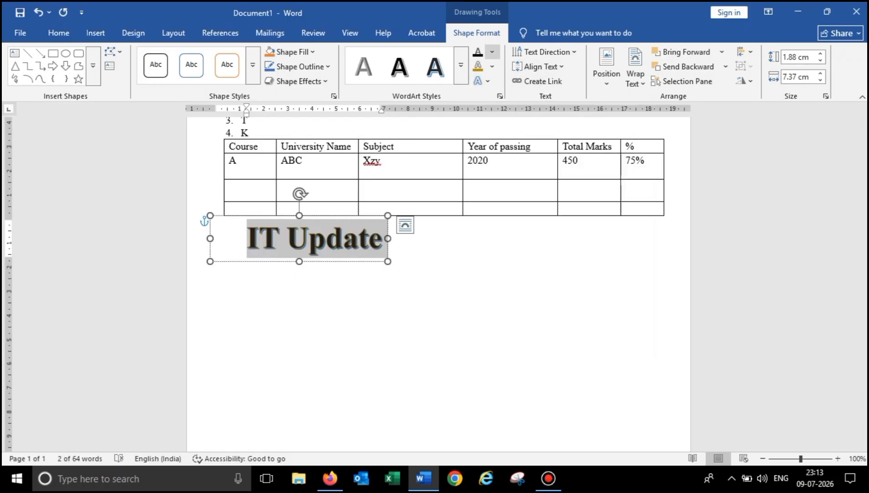
left_click(492, 52)
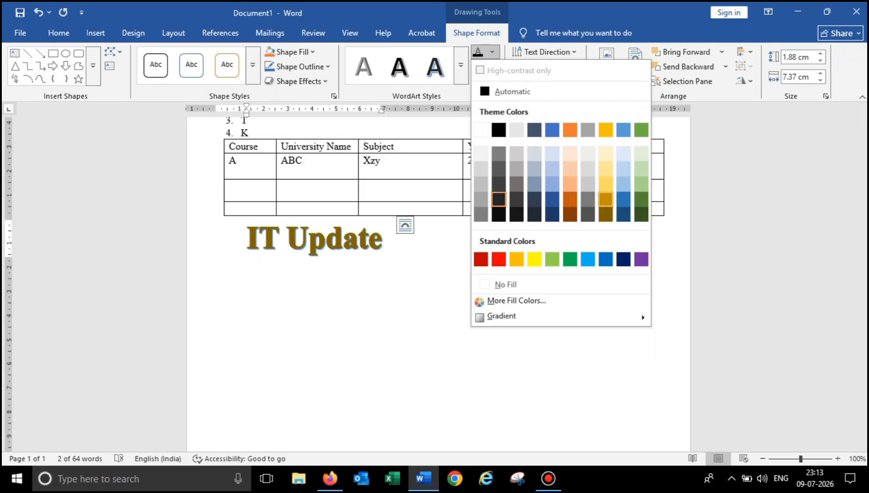
left_click(606, 199)
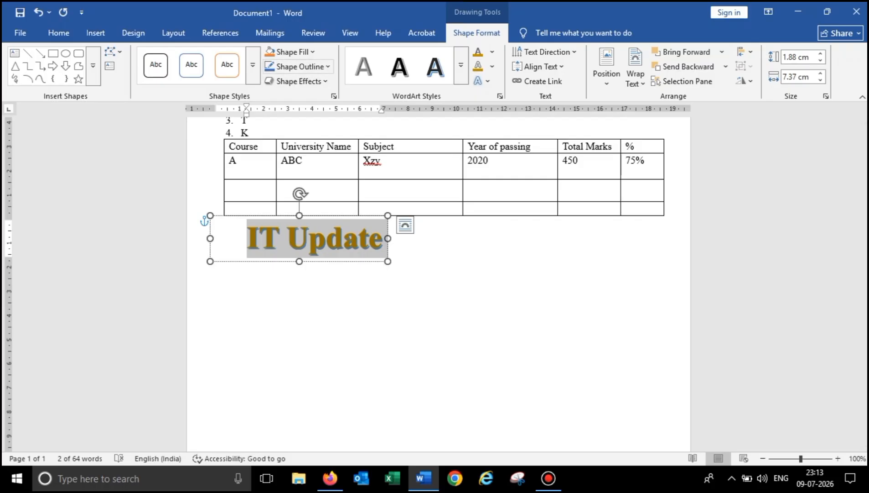
- Fill the 'IT Update' box with Orange, Accent 2, Darker 25%, then deselect it
left_click(294, 51)
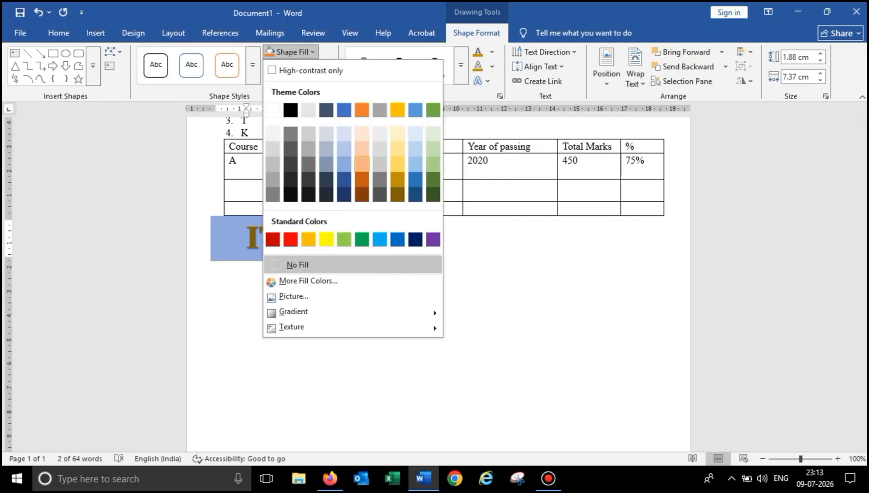
left_click(362, 179)
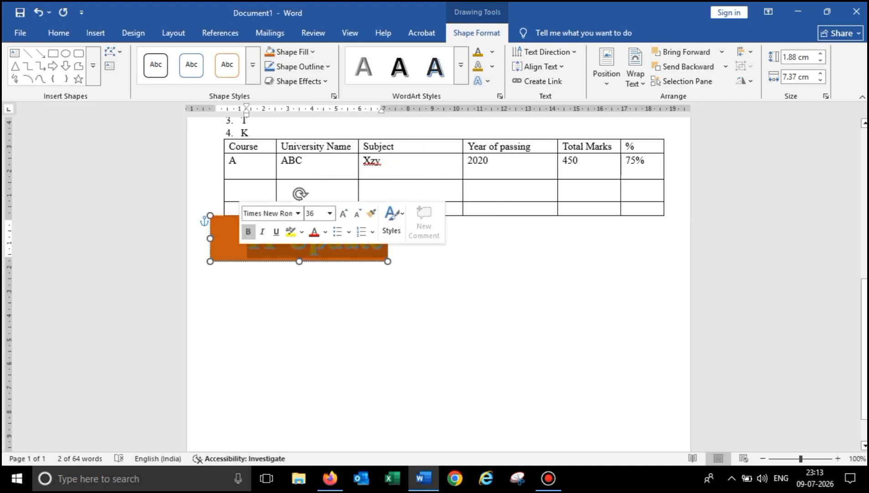
double_click(248, 290)
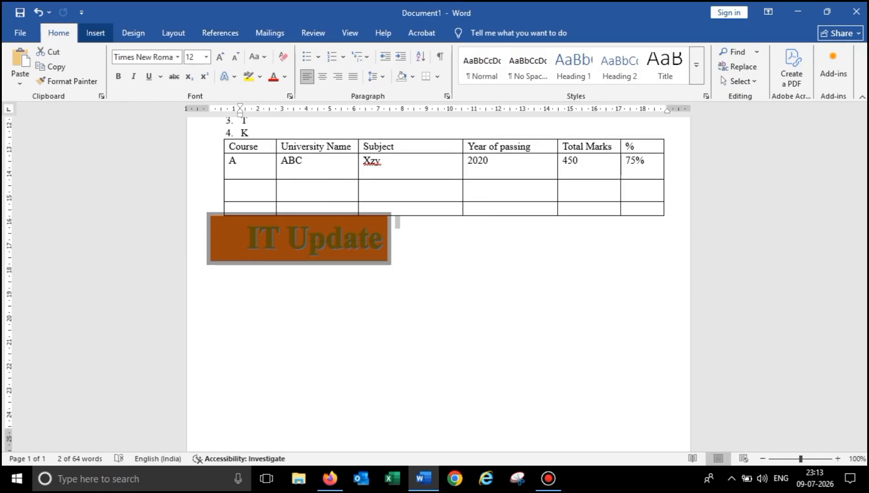
- Apply the Narrow margin preset (1.27 cm on every side) from Layout
left_click(96, 33)
left_click(132, 66)
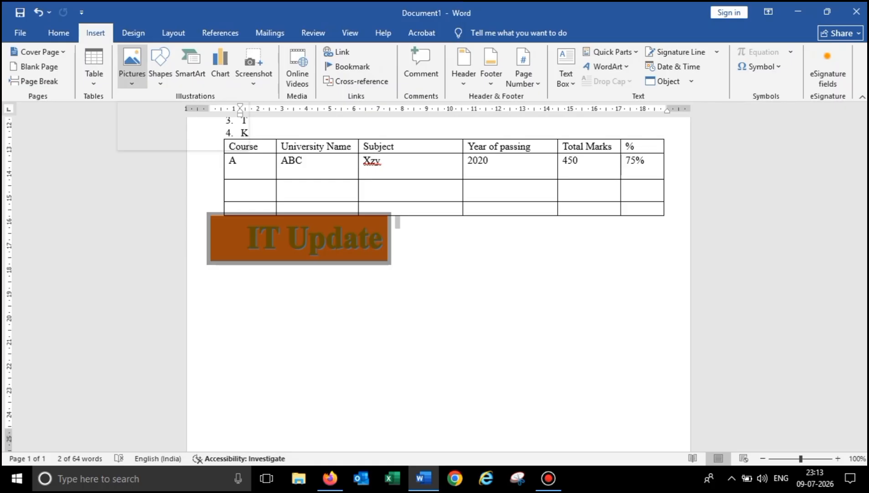
left_click(133, 33)
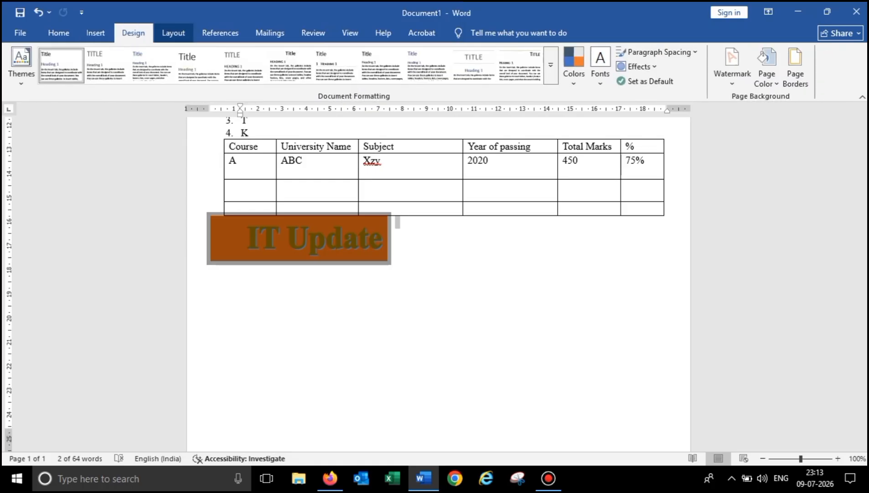
left_click(173, 33)
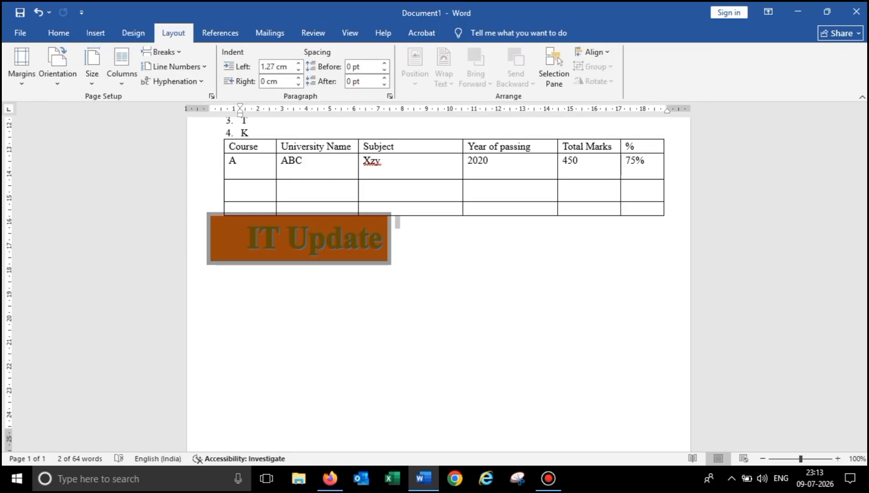
left_click(21, 64)
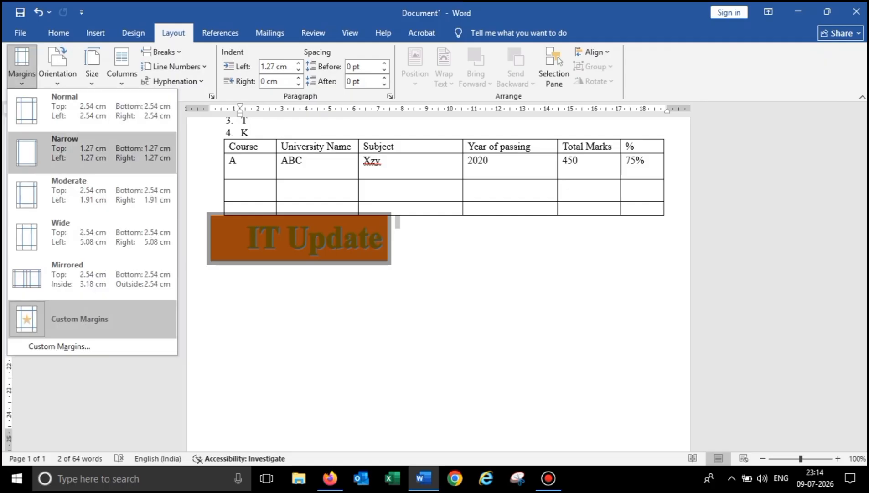
left_click(64, 148)
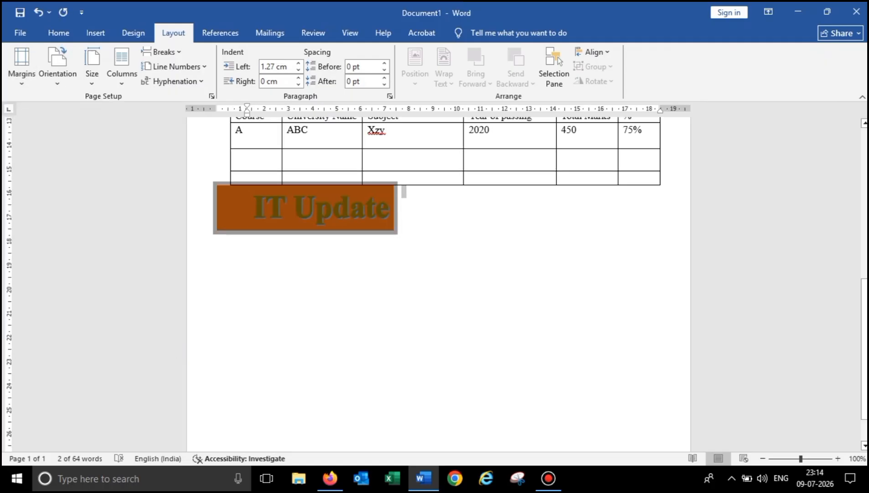
- Scroll down and browse the References, Mailings and View tabs
scroll(438, 228, "down", 1)
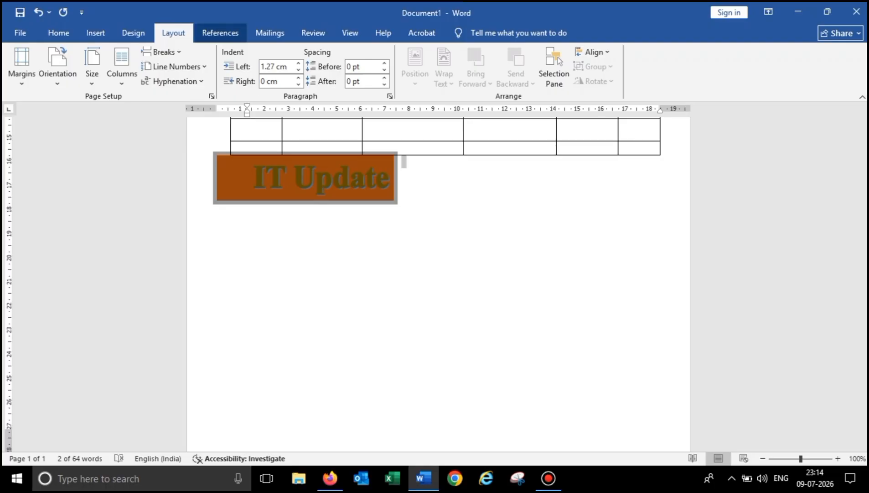
left_click(220, 33)
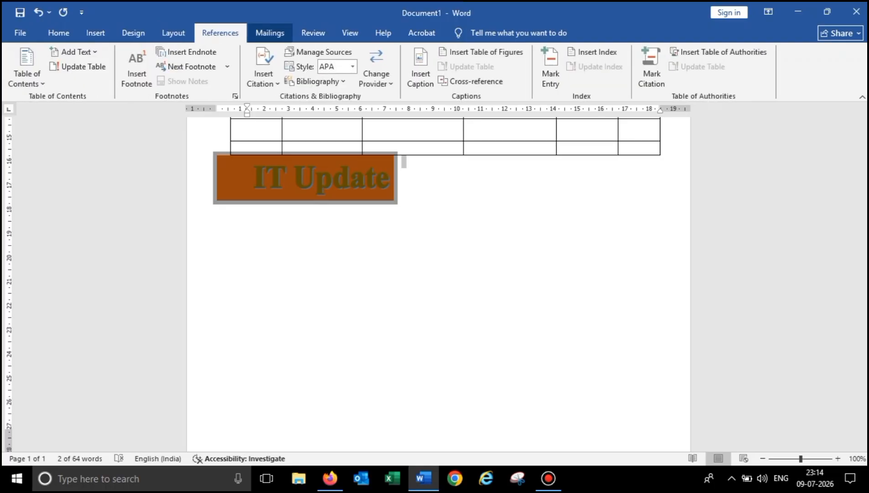
left_click(269, 33)
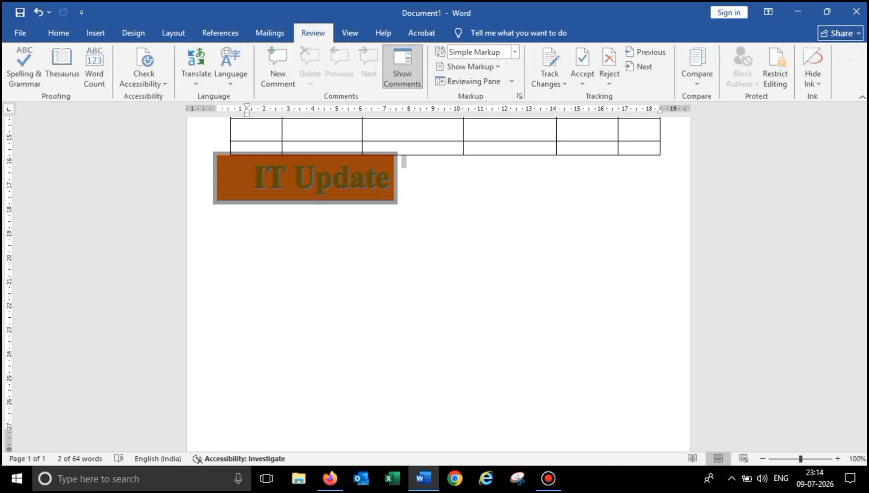
left_click(350, 32)
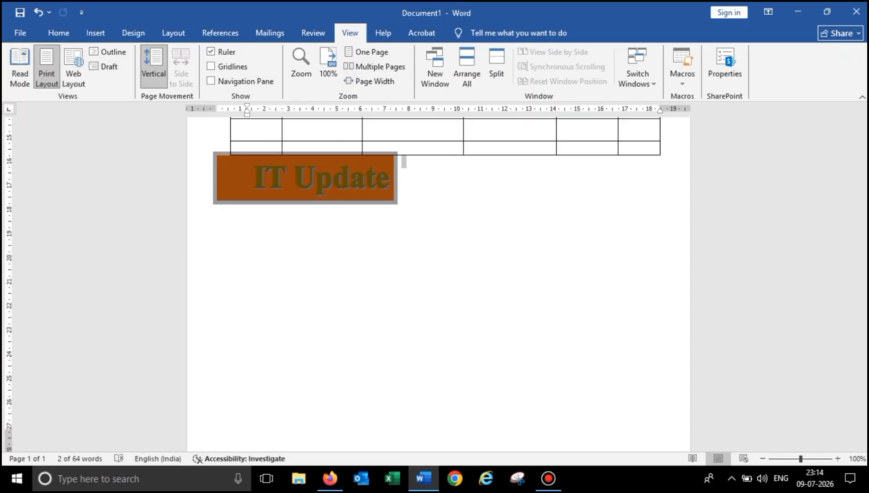
left_click(20, 66)
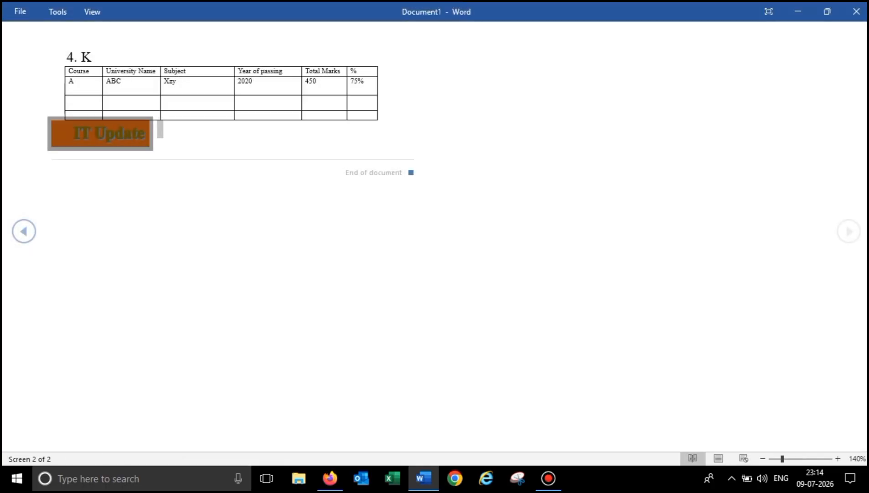
key("Escape")
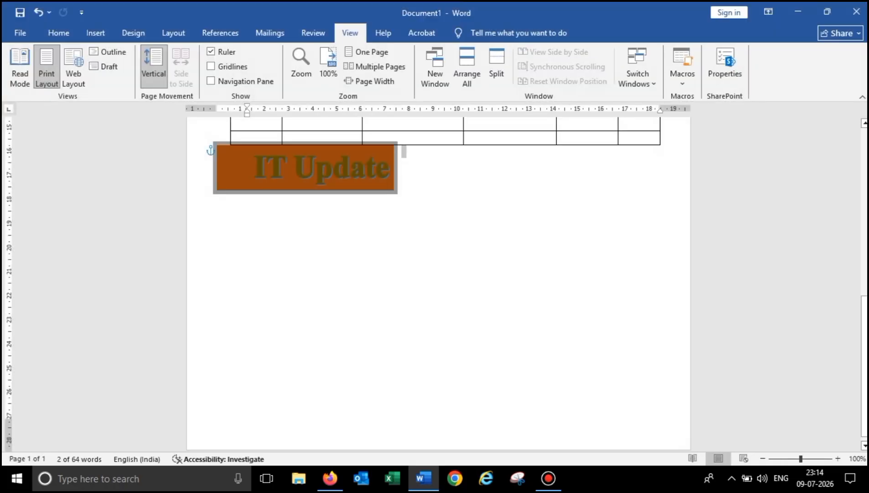
scroll(439, 282, "up", 10)
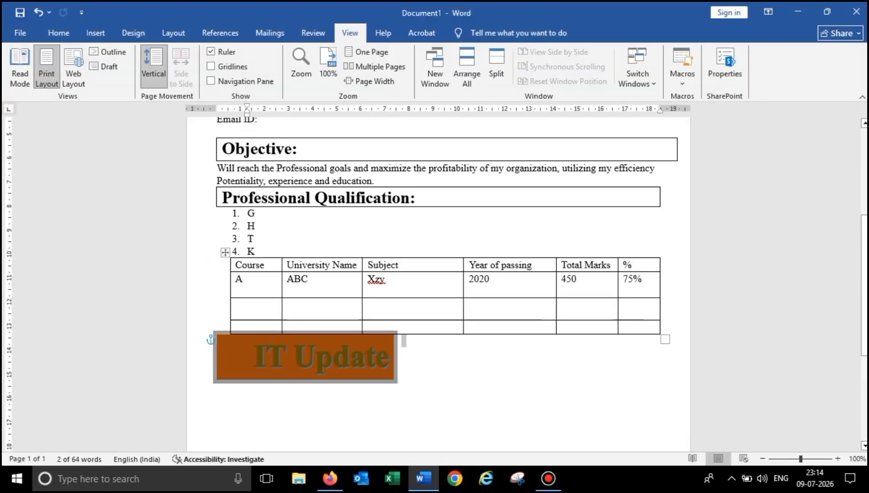
scroll(439, 283, "down", 8)
scroll(439, 282, "up", 8)
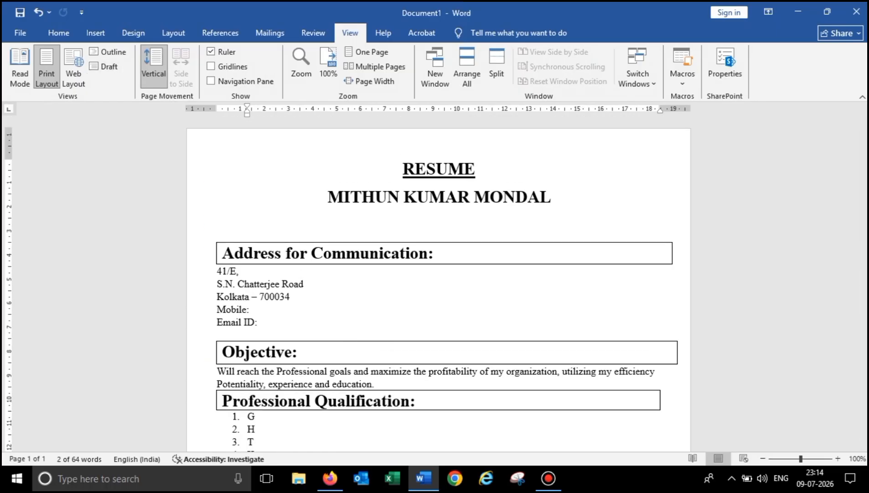
left_click(20, 33)
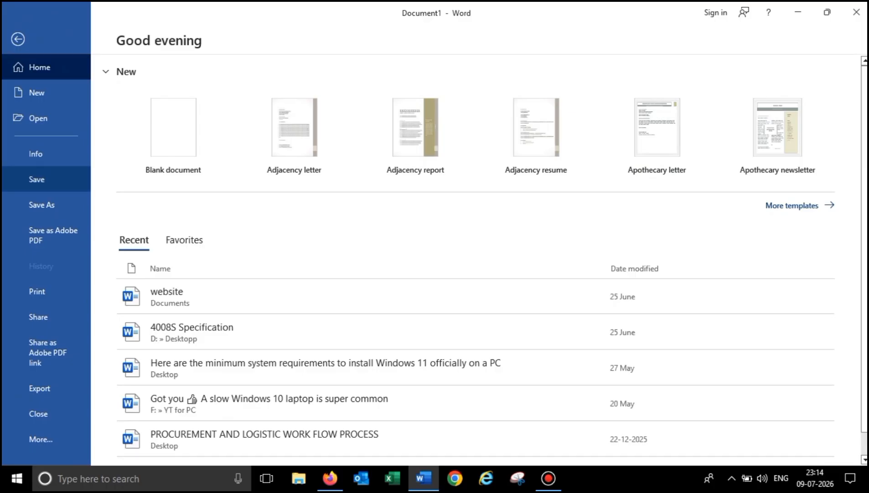
left_click(41, 205)
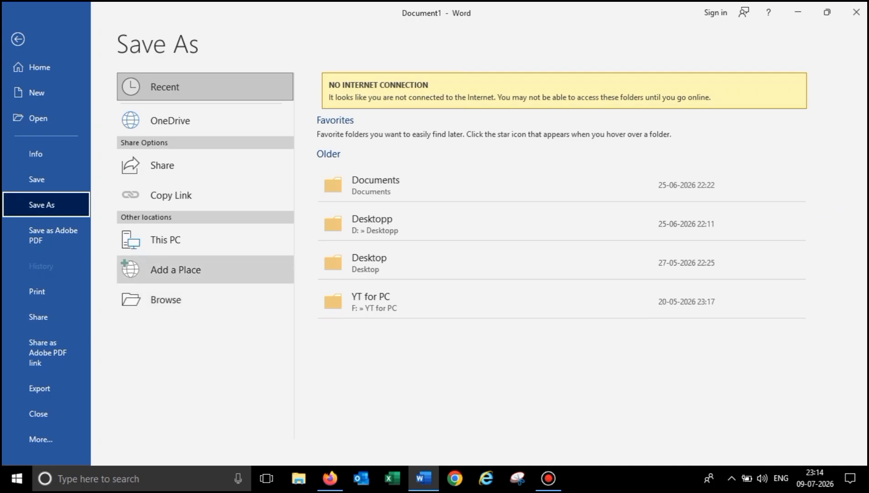
left_click(37, 291)
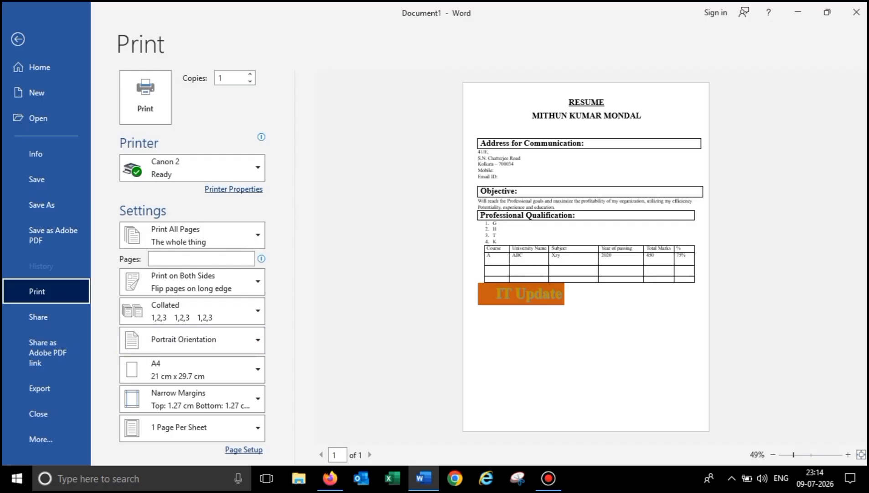
left_click(18, 39)
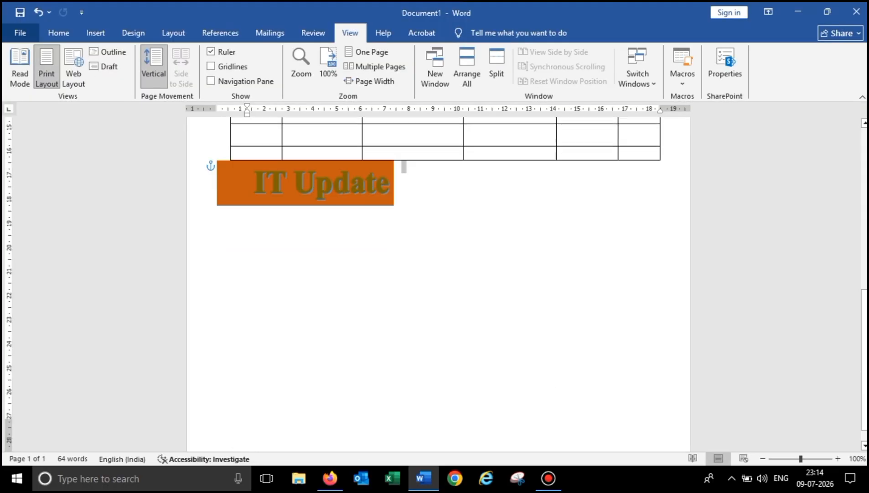
- Scroll back to the top of the résumé and show the Review, then Home, commands
scroll(438, 283, "up", 10)
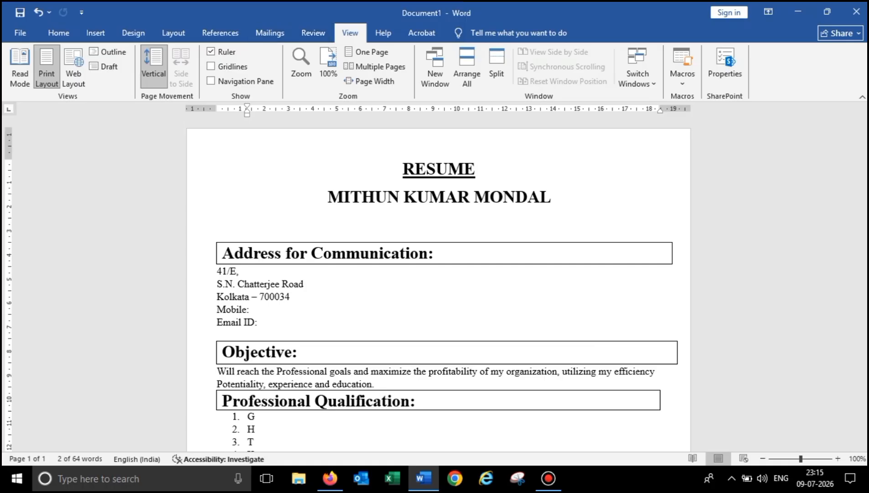
left_click(313, 33)
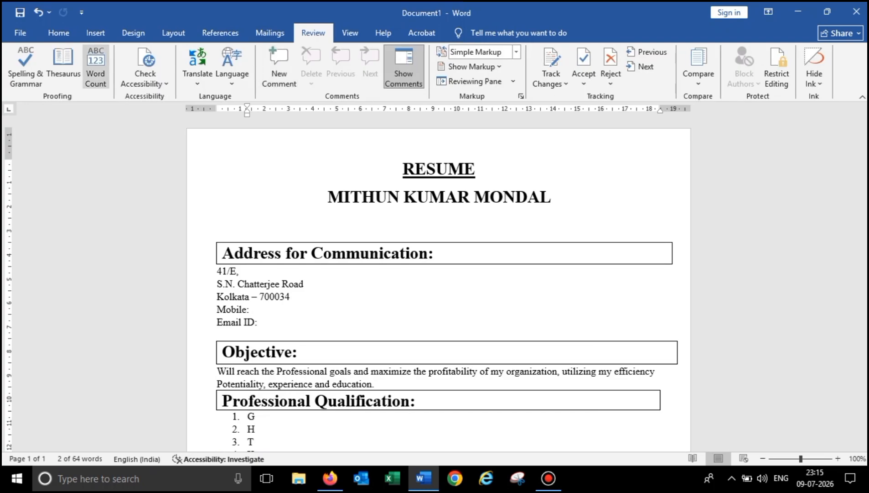
left_click(58, 33)
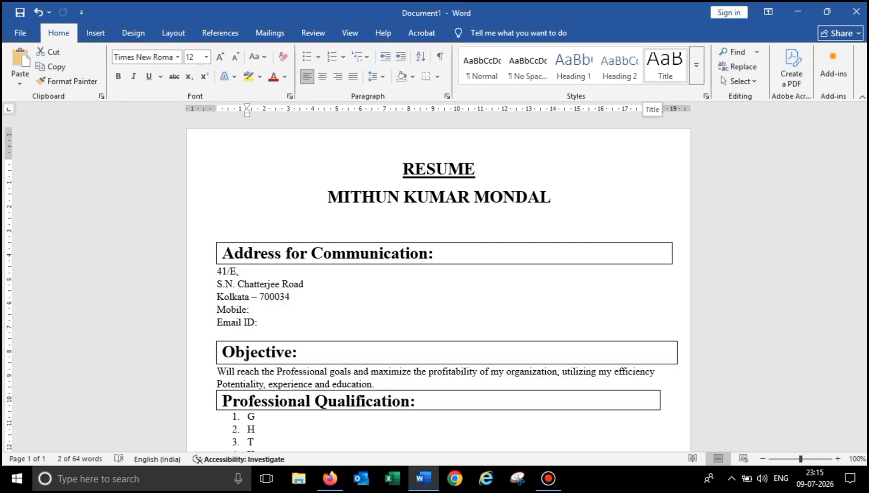
- Apply the Book Title style to the current paragraph and look over the page
left_click(697, 65)
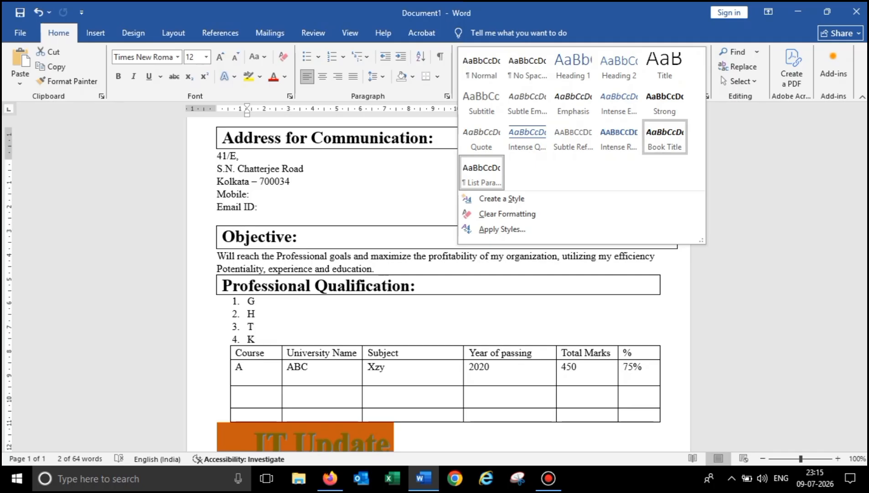
left_click(664, 137)
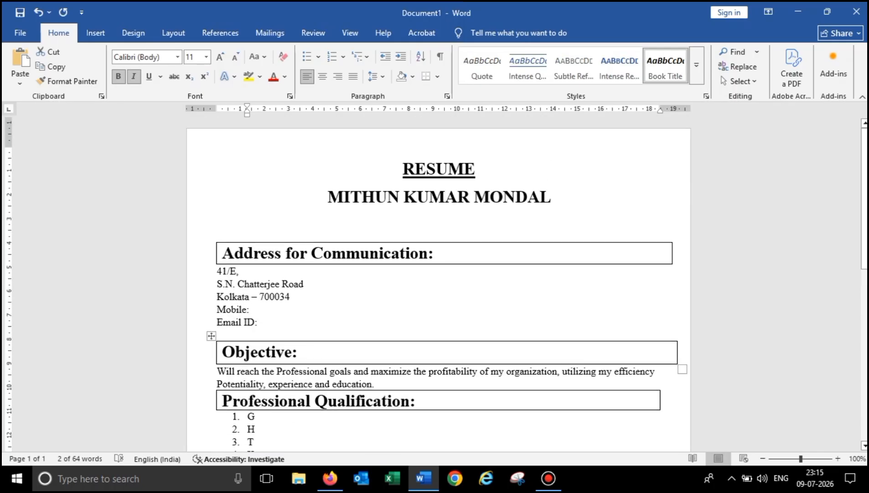
scroll(438, 283, "down", 4)
scroll(438, 282, "up", 4)
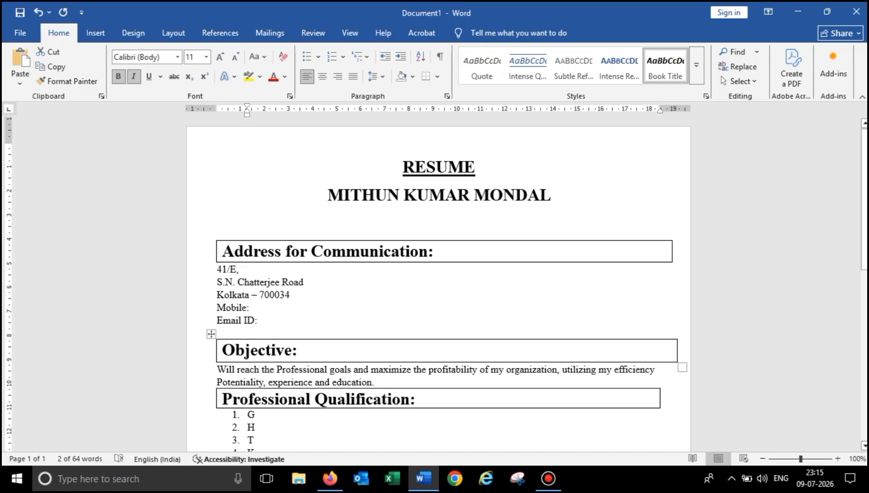
scroll(438, 283, "down", 9)
scroll(438, 283, "up", 9)
- Close Word and discard the résumé's unsaved changes
scroll(437, 283, "up", 1)
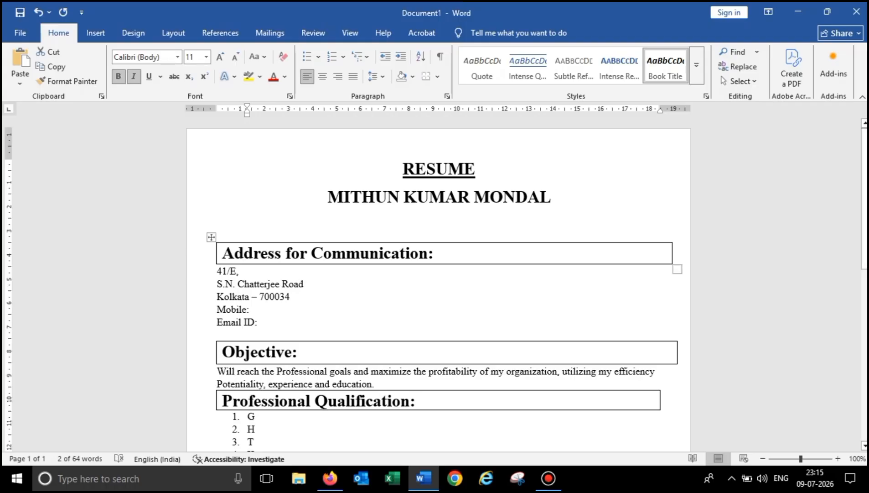
scroll(438, 283, "down", 9)
scroll(438, 283, "up", 9)
scroll(438, 283, "down", 3)
scroll(438, 283, "up", 3)
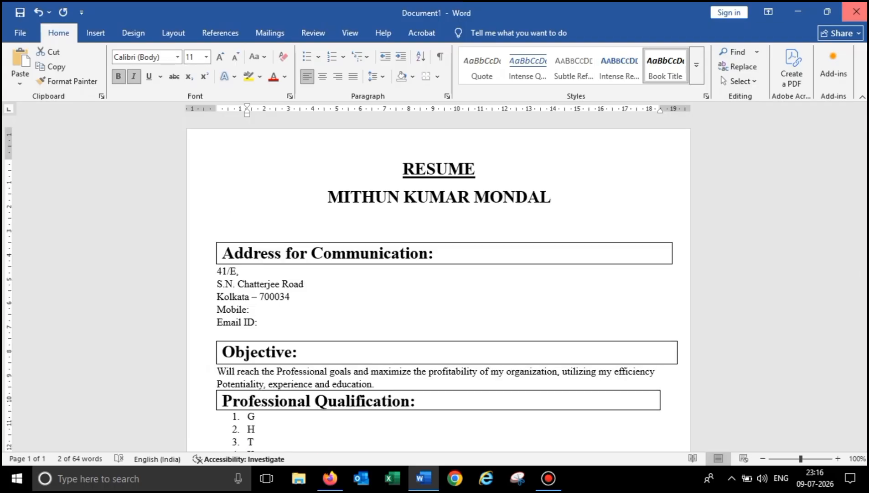
left_click(857, 12)
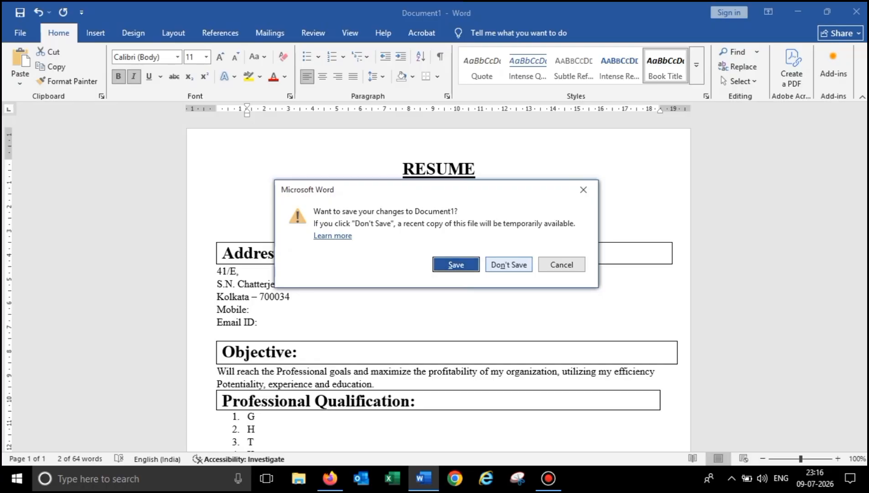
left_click(509, 262)
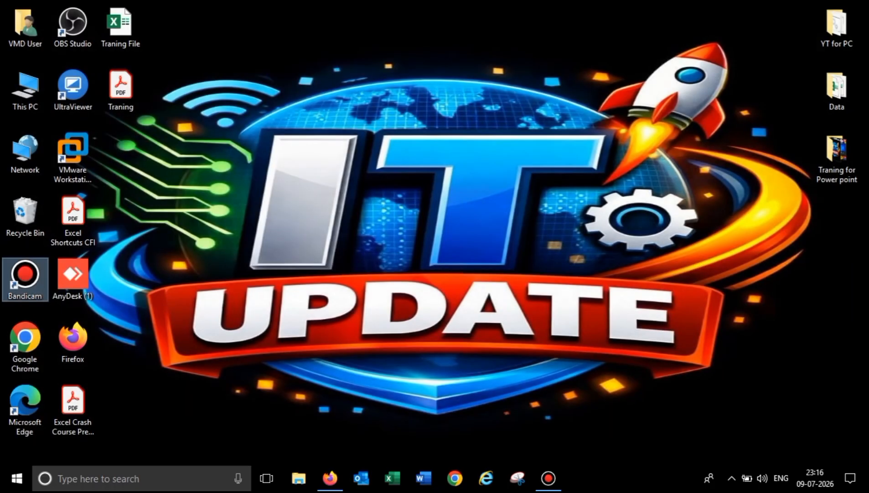